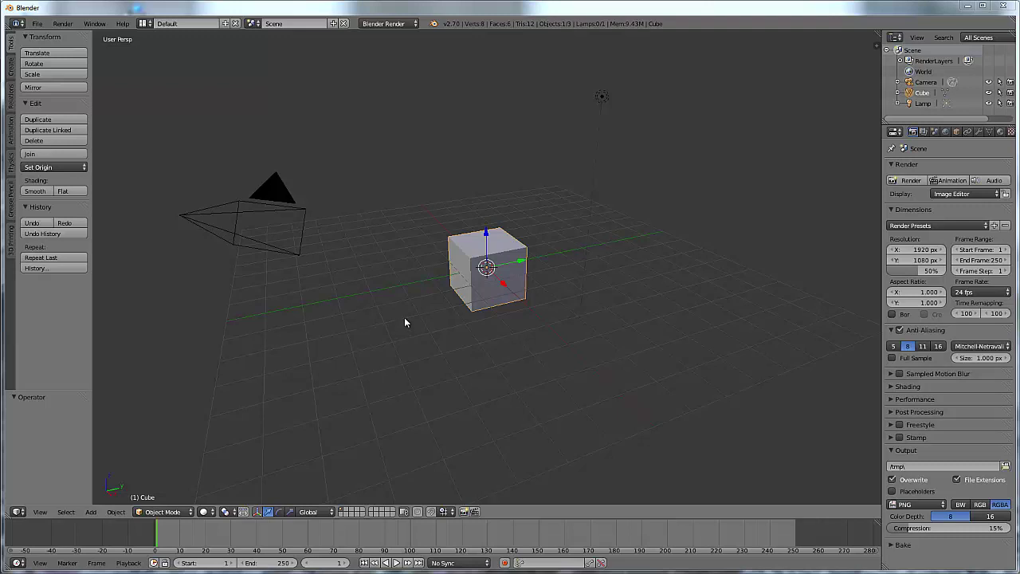
# - Remove the timeline area by joining it into the 3D view
pyautogui.click(517, 522)
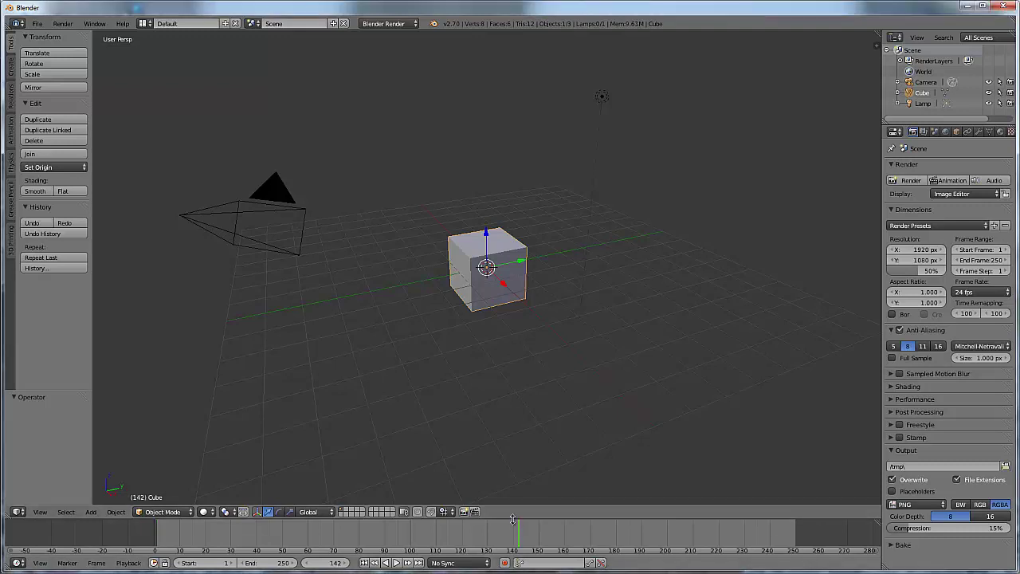
pyautogui.rightClick(514, 518)
pyautogui.click(513, 519)
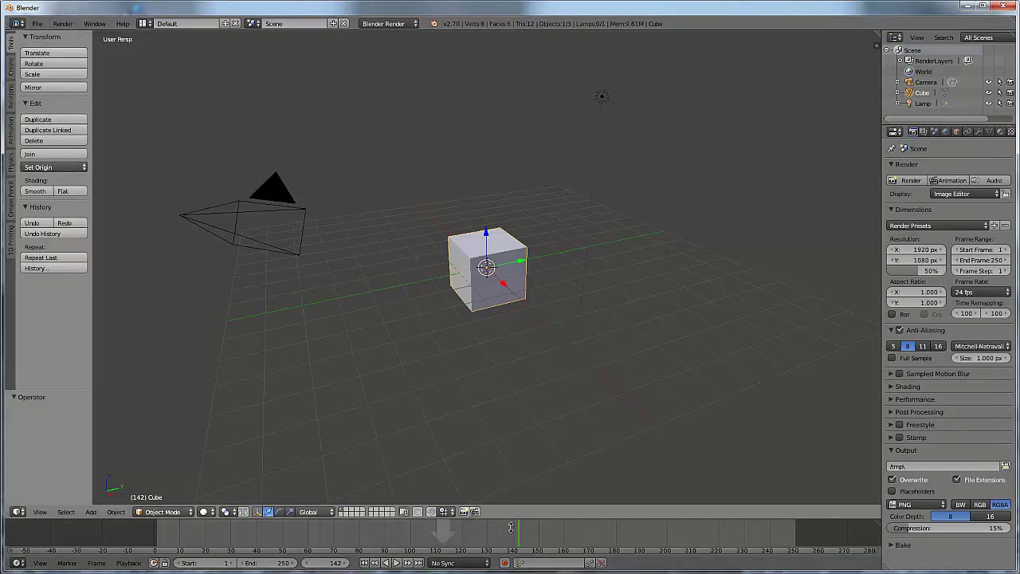
pyautogui.click(588, 535)
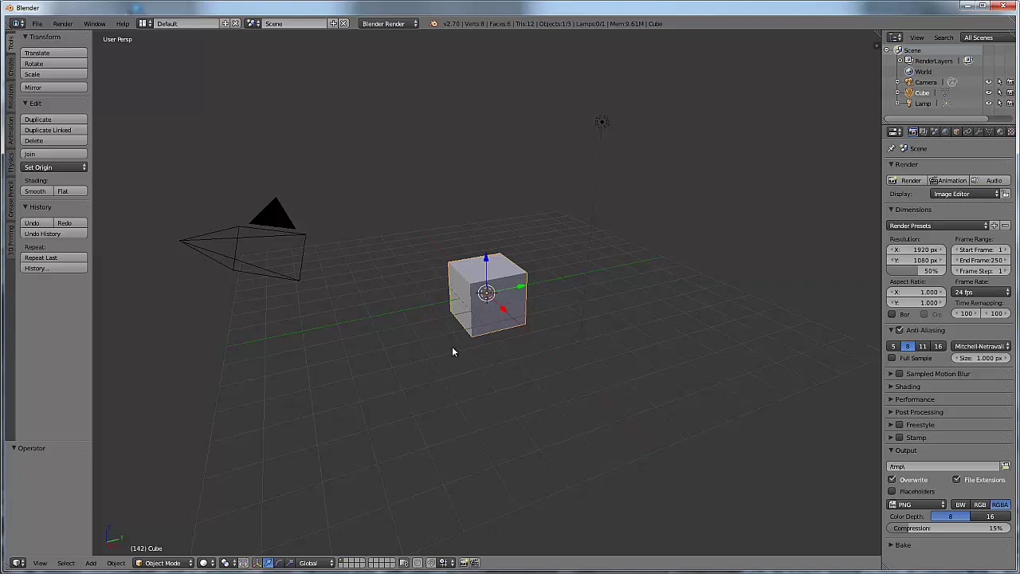
# - Show the 3D view's properties sidebar, start the Screencast Keys display and collapse its section
pyautogui.moveTo(450, 343); pyautogui.dragTo(469, 336, button='middle')
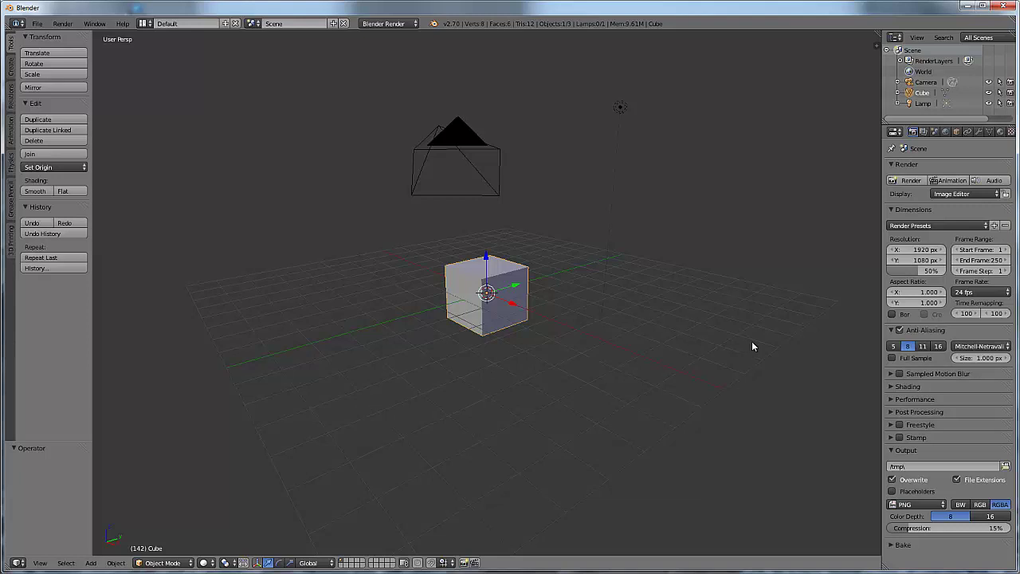
pyautogui.press('n')
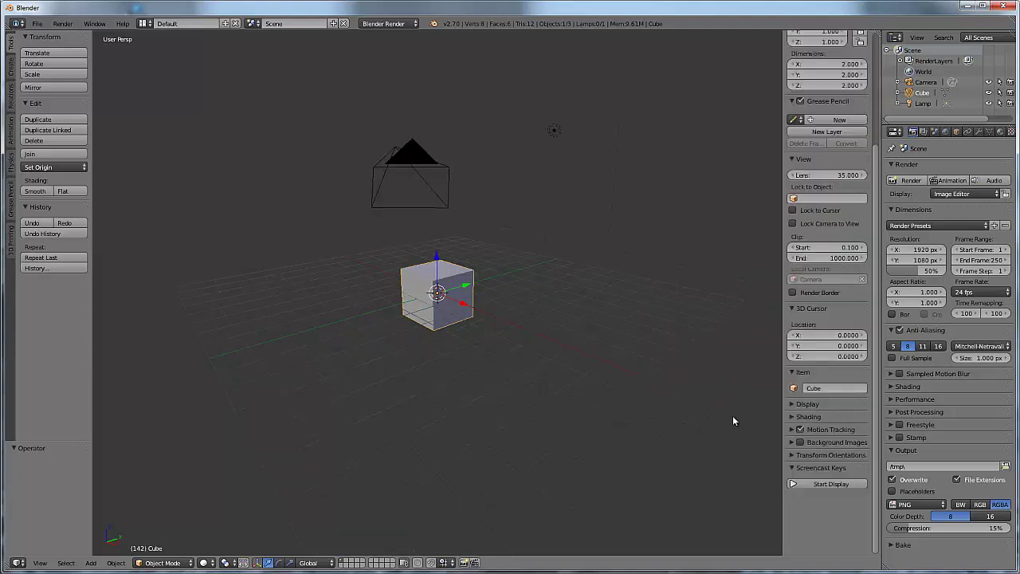
pyautogui.click(824, 485)
pyautogui.click(796, 467)
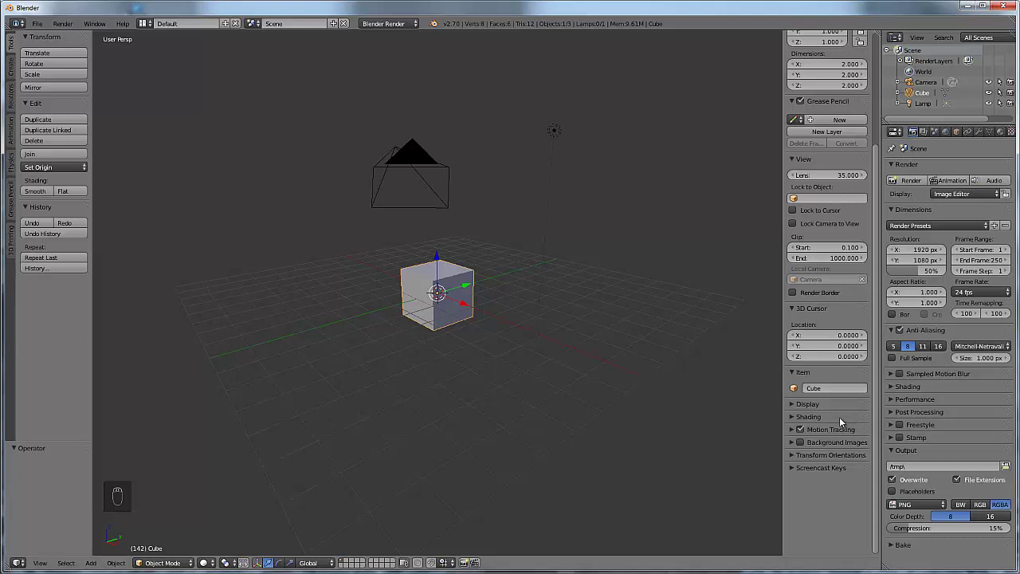
# - Enable background images for the 3D view and load IMG_5983.JPG from the Desktop folder into a new image slot
pyautogui.click(792, 442)
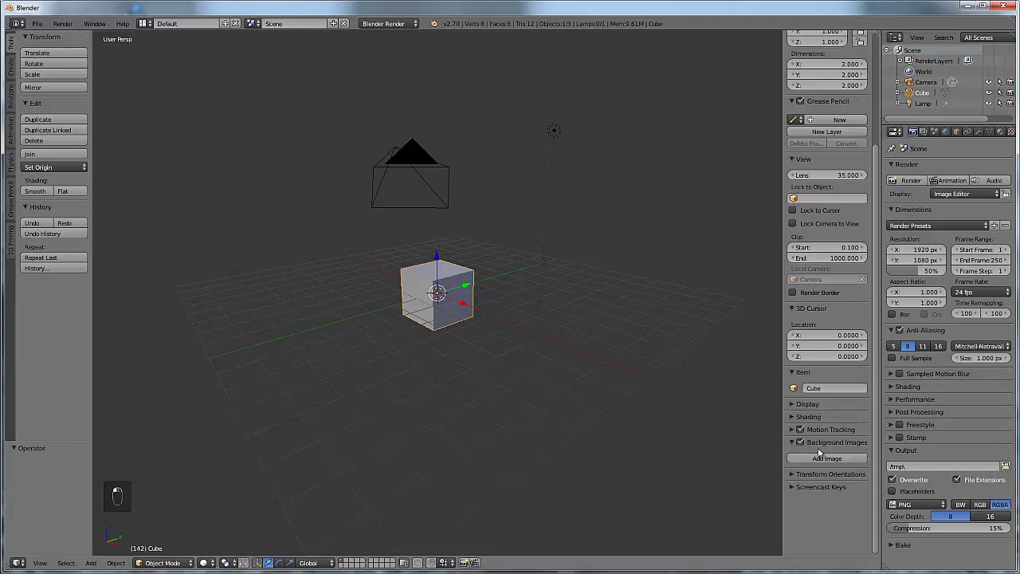
pyautogui.click(821, 458)
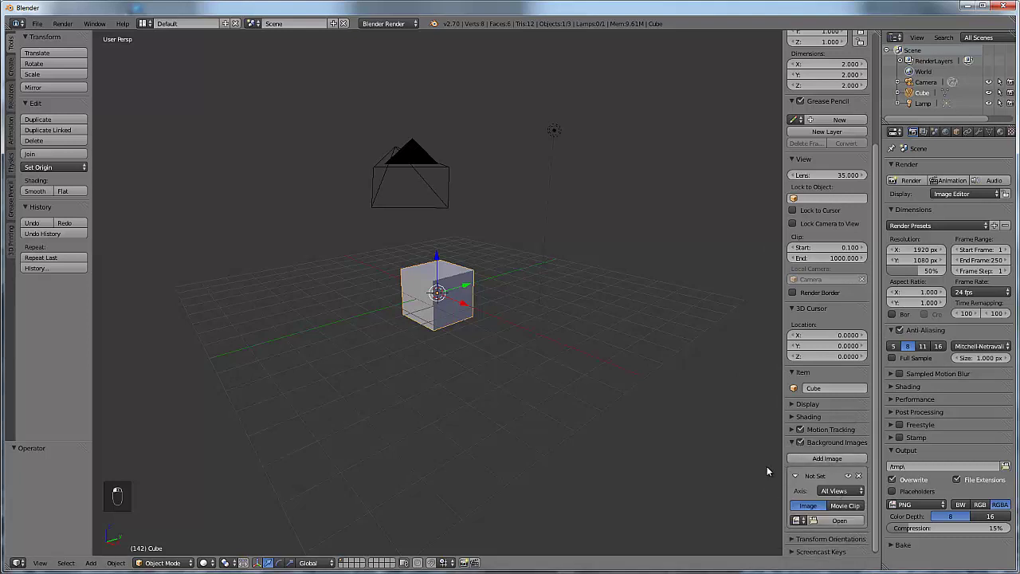
pyautogui.scroll(4, 766, 469)
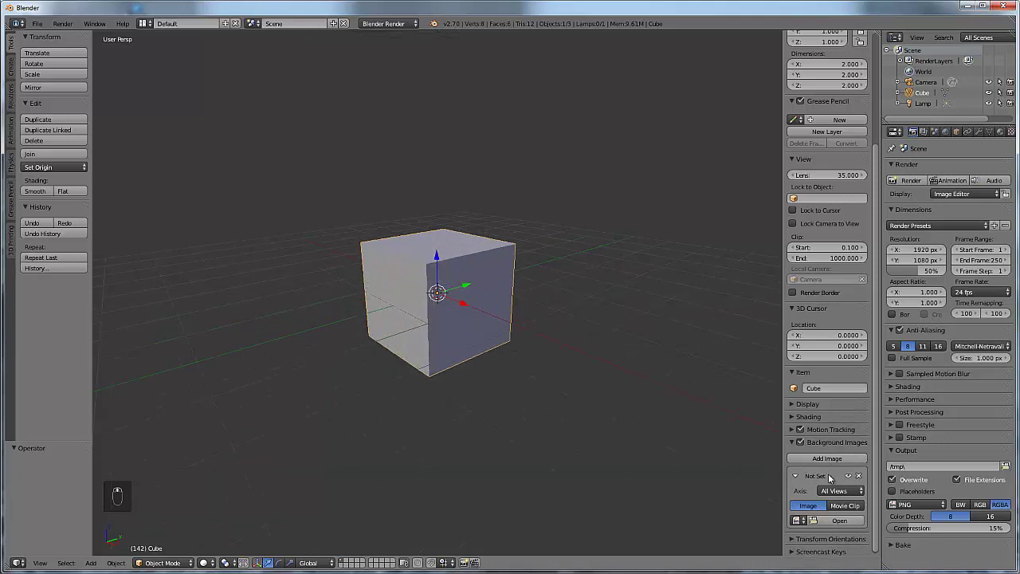
pyautogui.click(840, 521)
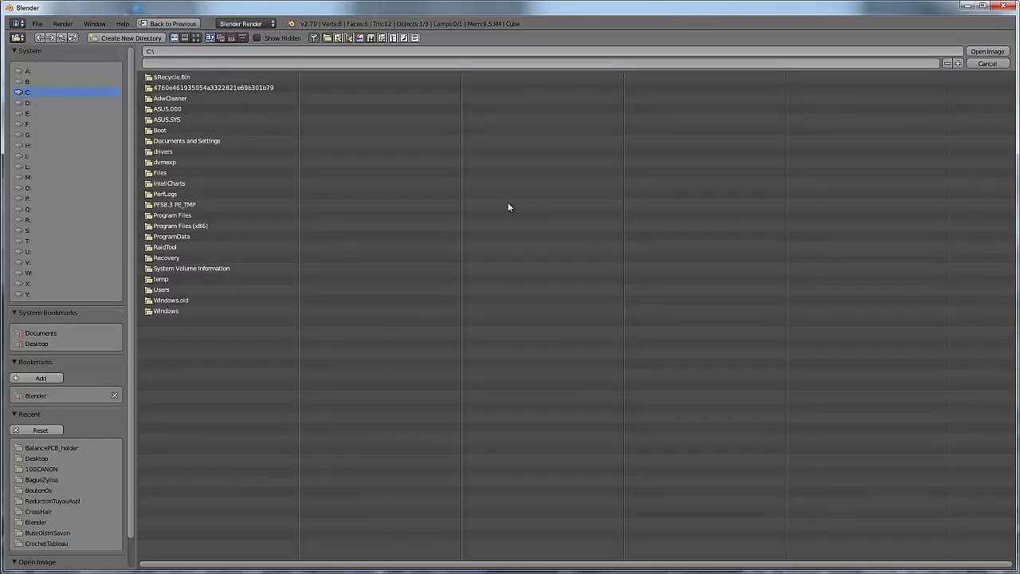
pyautogui.click(36, 343)
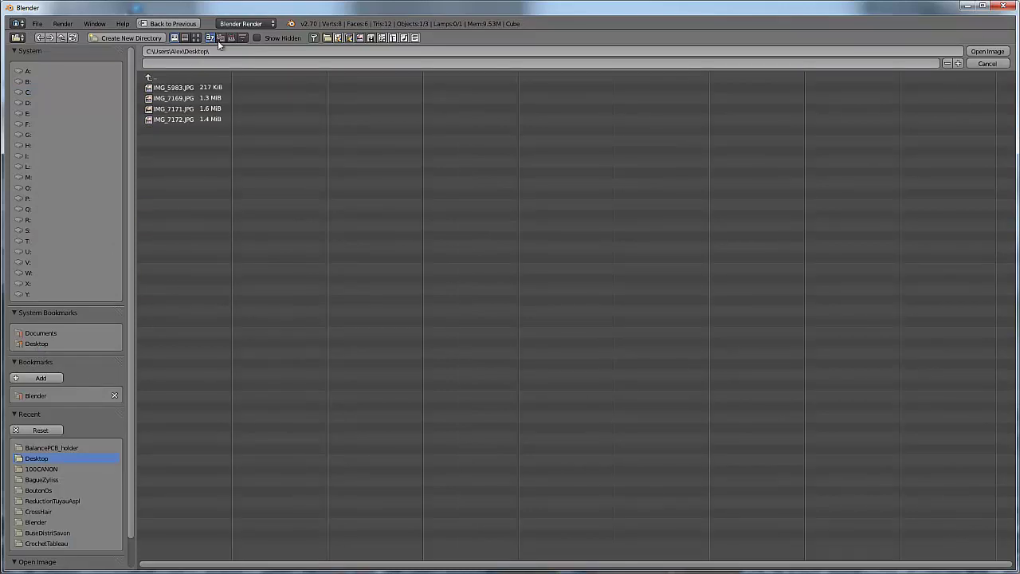
pyautogui.click(169, 88)
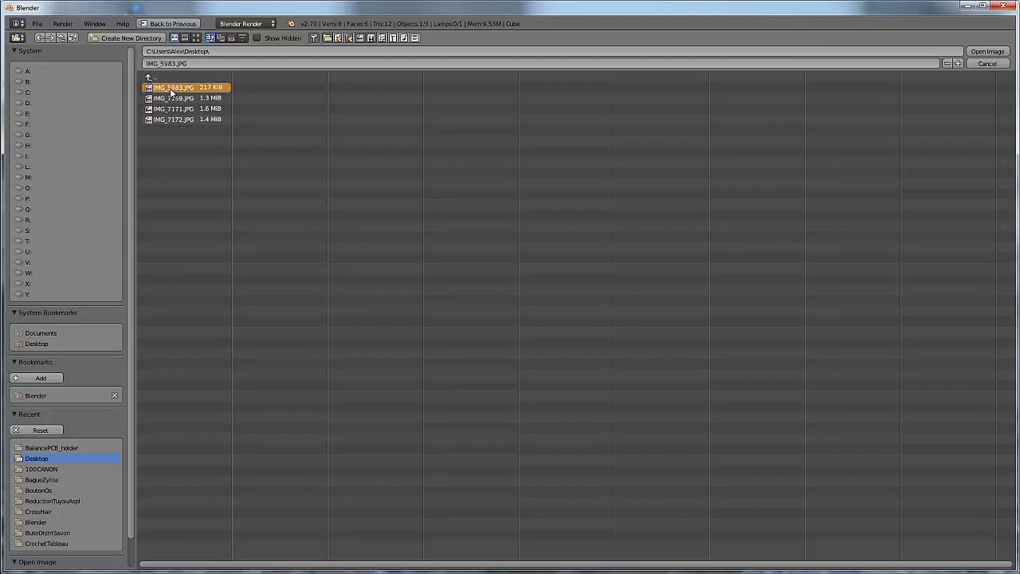
pyautogui.doubleClick(170, 89)
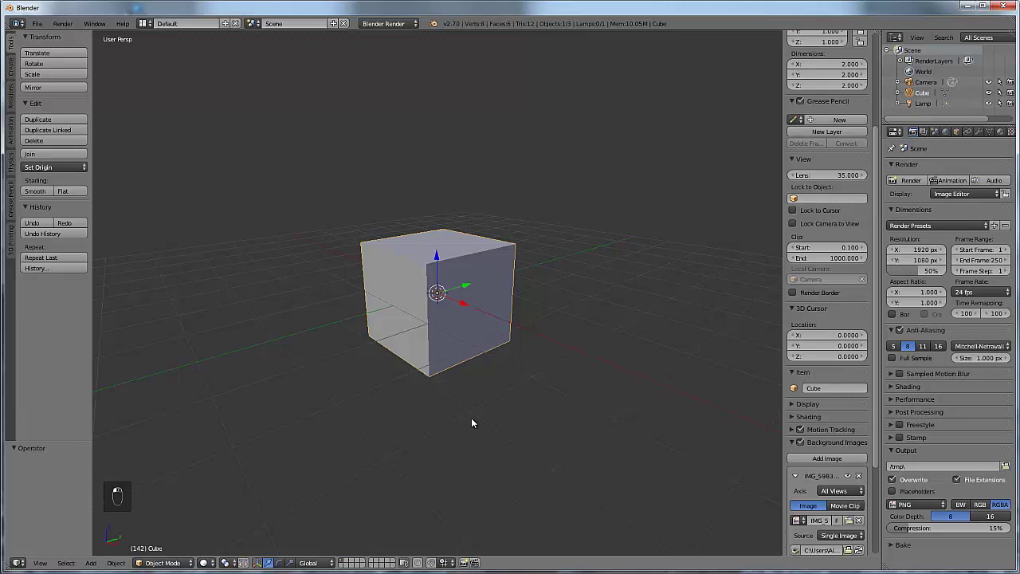
# - Switch to the top orthographic view and delete the default cube
pyautogui.press('KP_7')
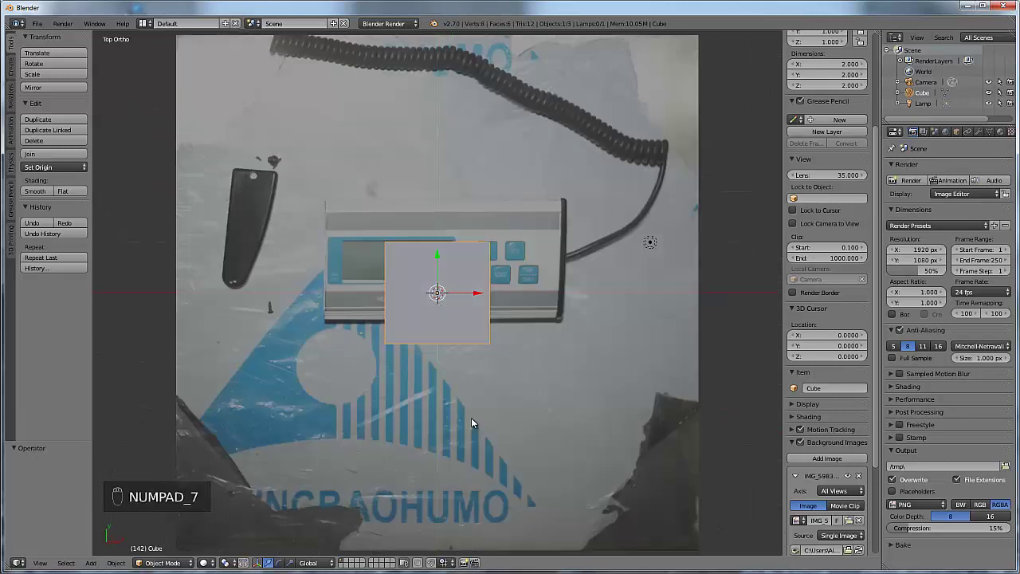
pyautogui.click(477, 296)
pyautogui.press('x')
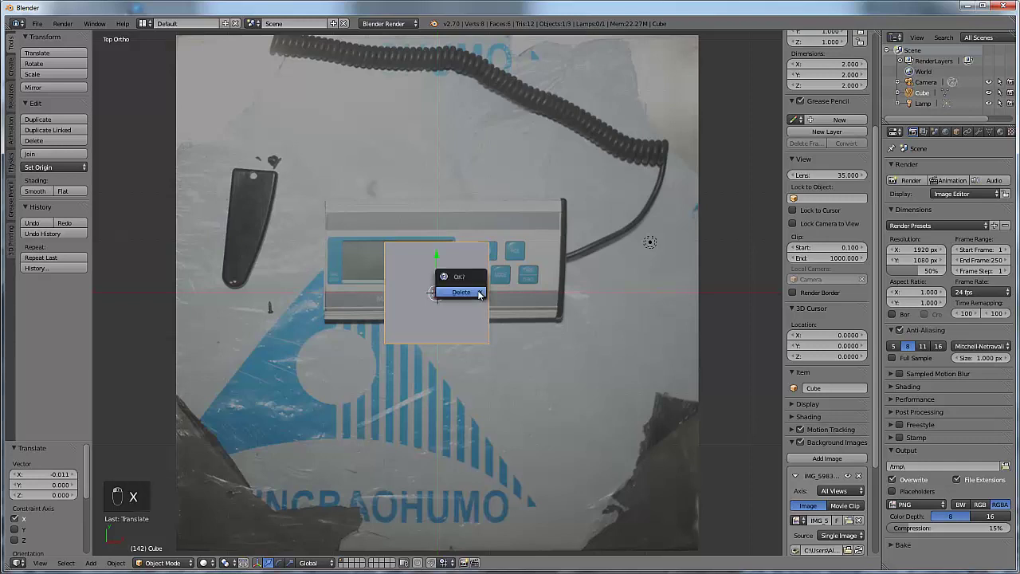
pyautogui.click(470, 295)
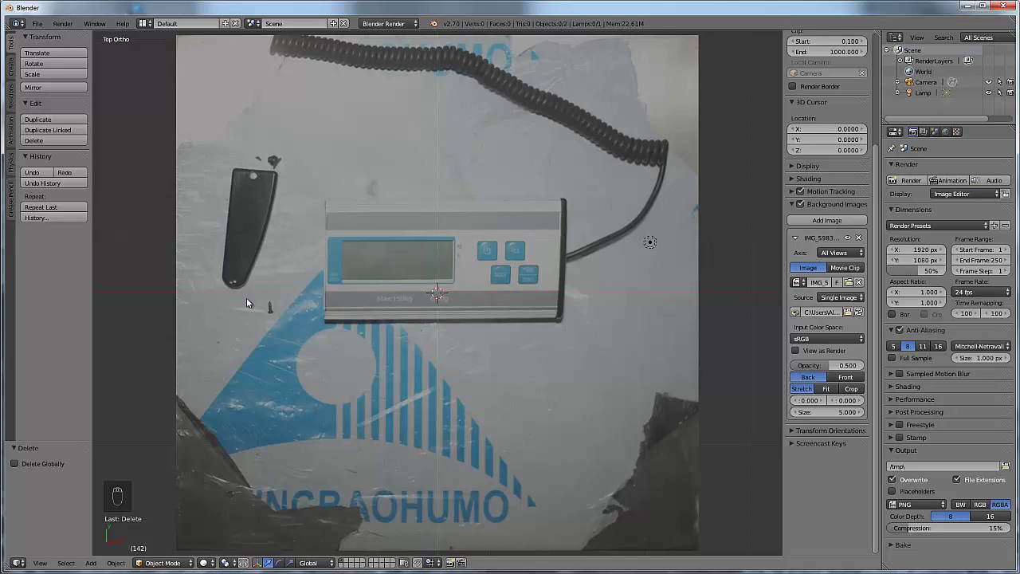
# - Examine the cap and display housing in the photo, widen the properties sidebar and replace the background image with IMG_7169.JPG
pyautogui.scroll(5, 245, 299)
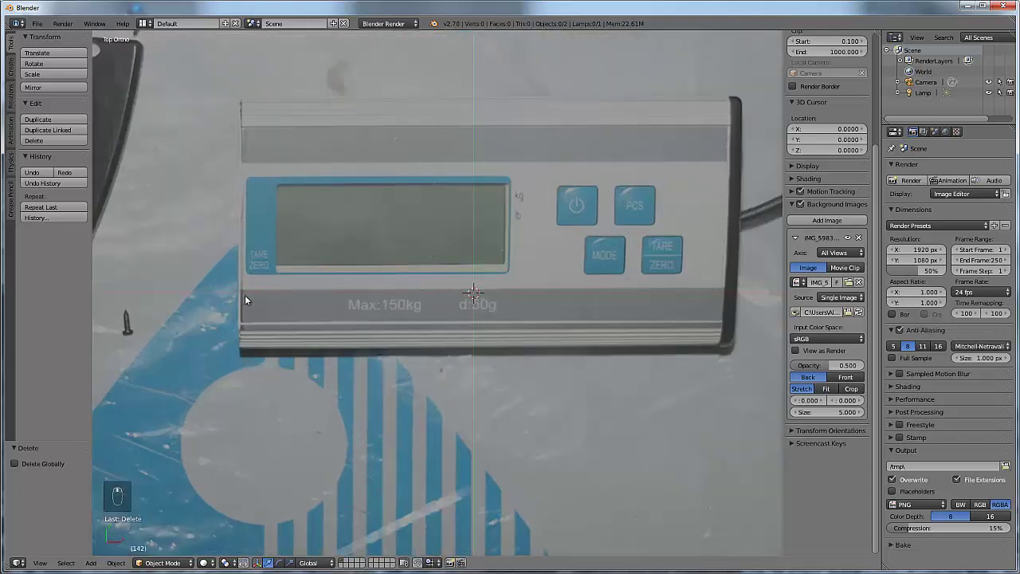
pyautogui.keyDown('shift'); pyautogui.moveTo(228, 278); pyautogui.dragTo(587, 319, button='middle'); pyautogui.keyUp('shift')
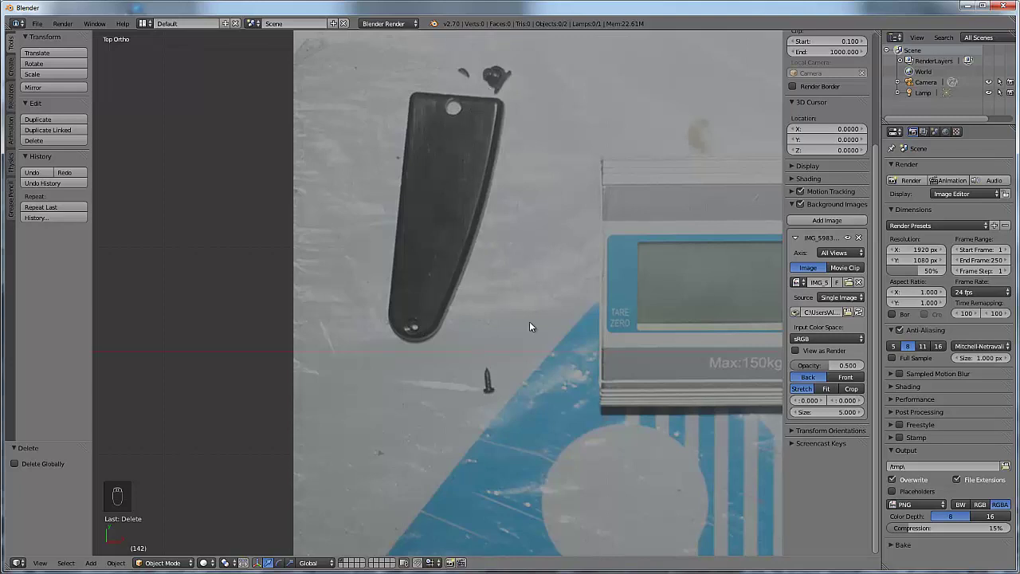
pyautogui.keyDown('ctrl'); pyautogui.scroll(-5, 564, 253); pyautogui.keyUp('ctrl')
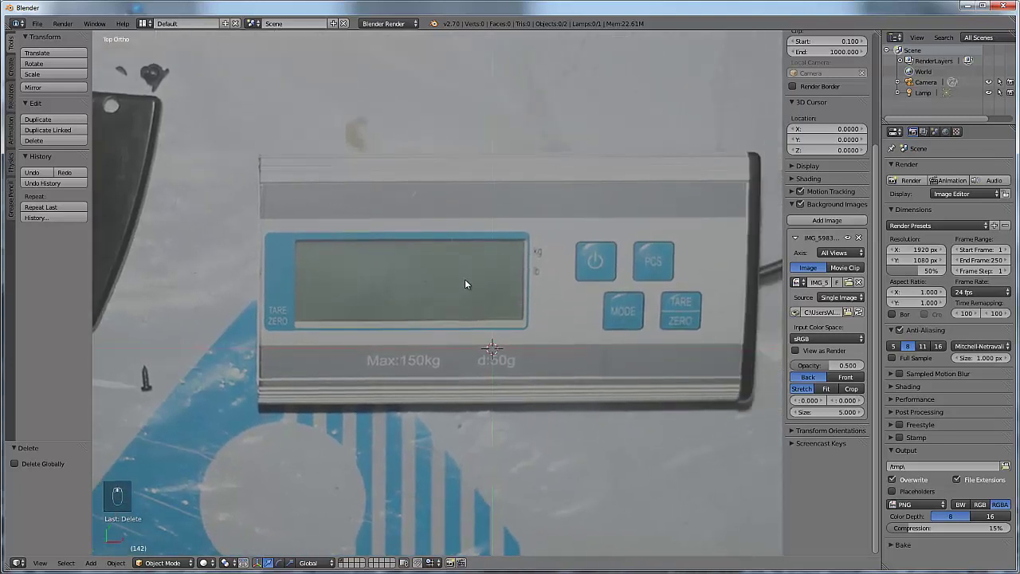
pyautogui.scroll(-4, 465, 285)
pyautogui.keyDown('shift'); pyautogui.moveTo(457, 268); pyautogui.dragTo(423, 252, button='middle'); pyautogui.keyUp('shift')
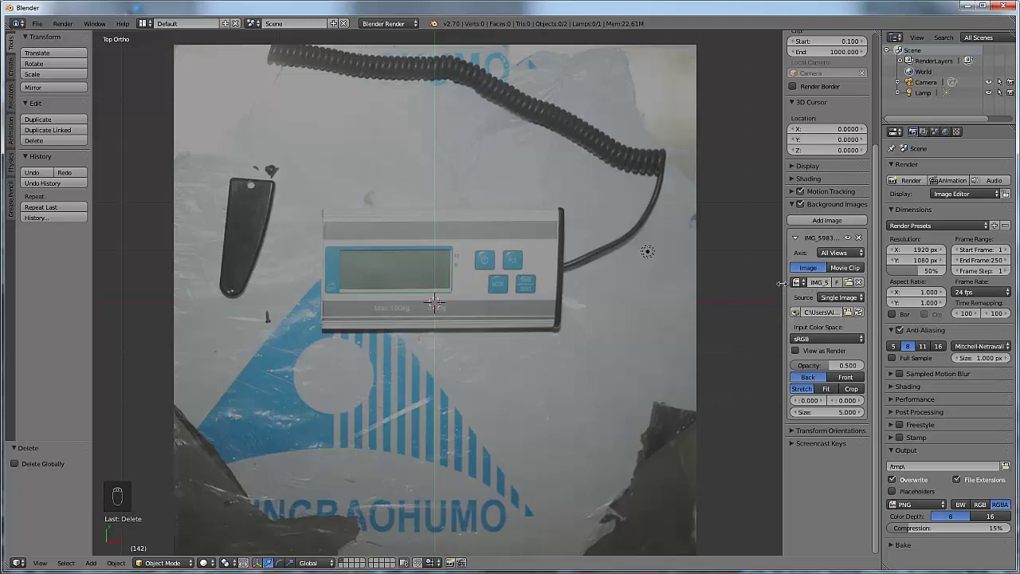
pyautogui.moveTo(784, 283); pyautogui.dragTo(724, 281)
pyautogui.click(859, 282)
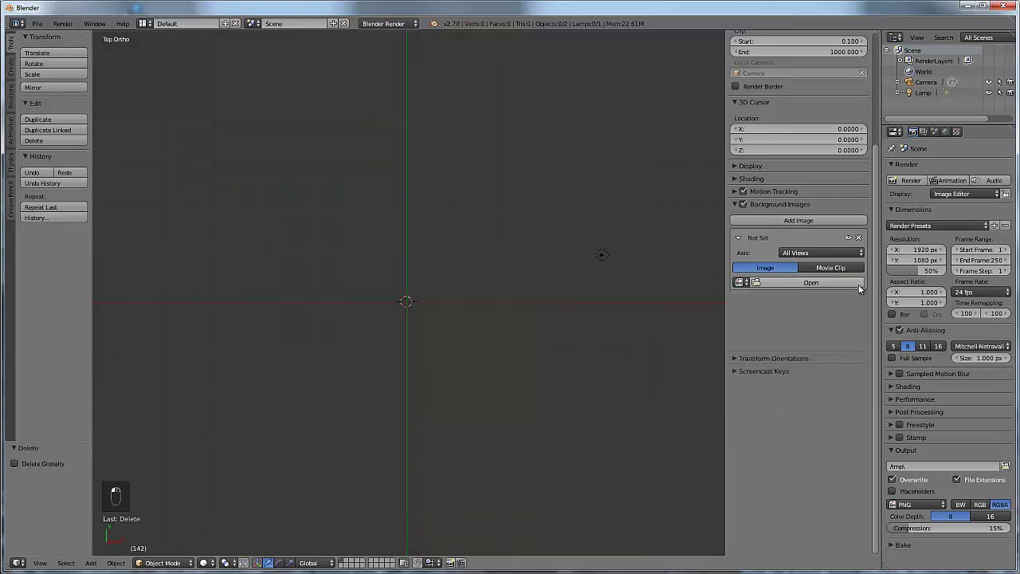
pyautogui.click(760, 287)
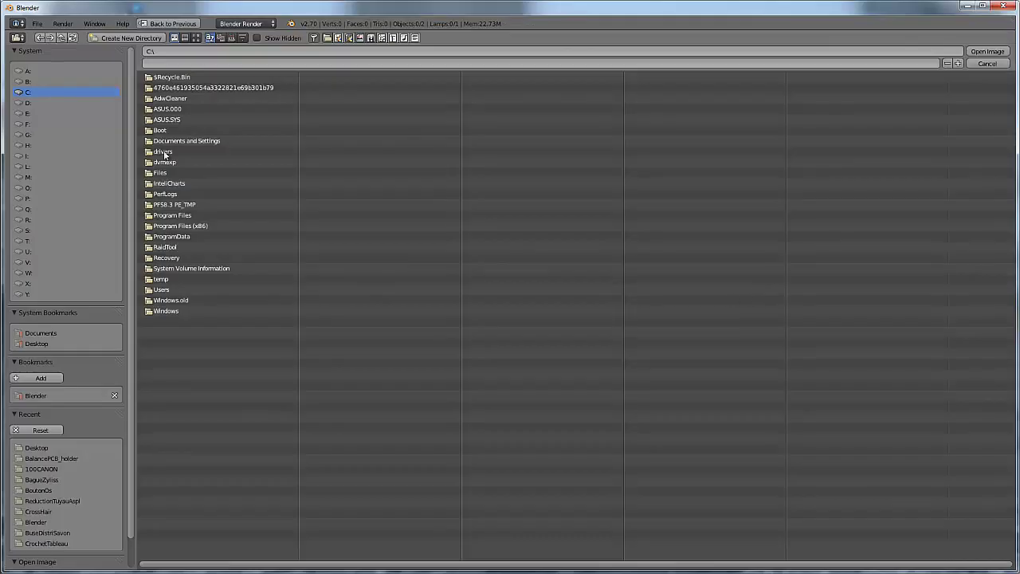
pyautogui.click(37, 343)
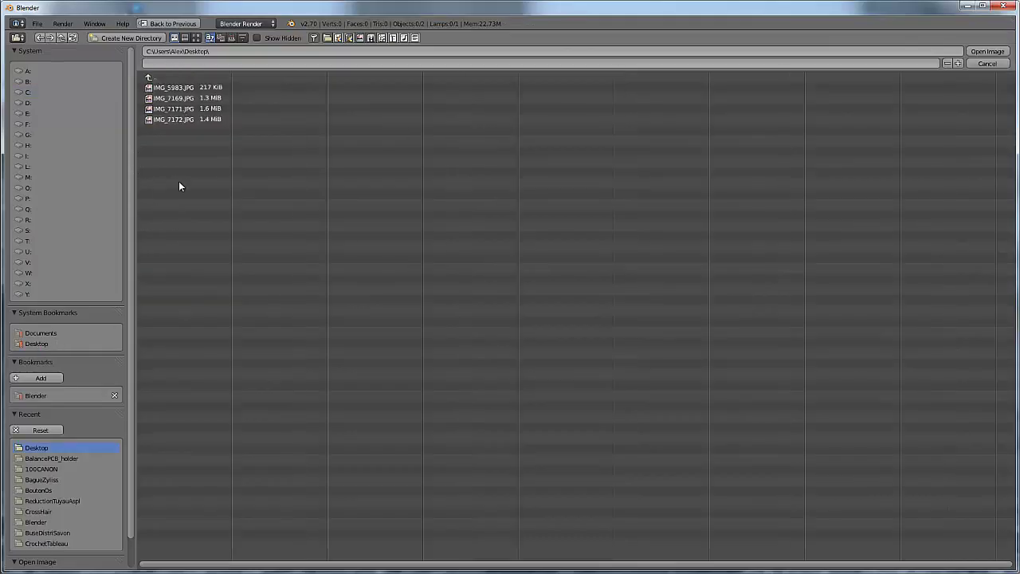
pyautogui.doubleClick(169, 98)
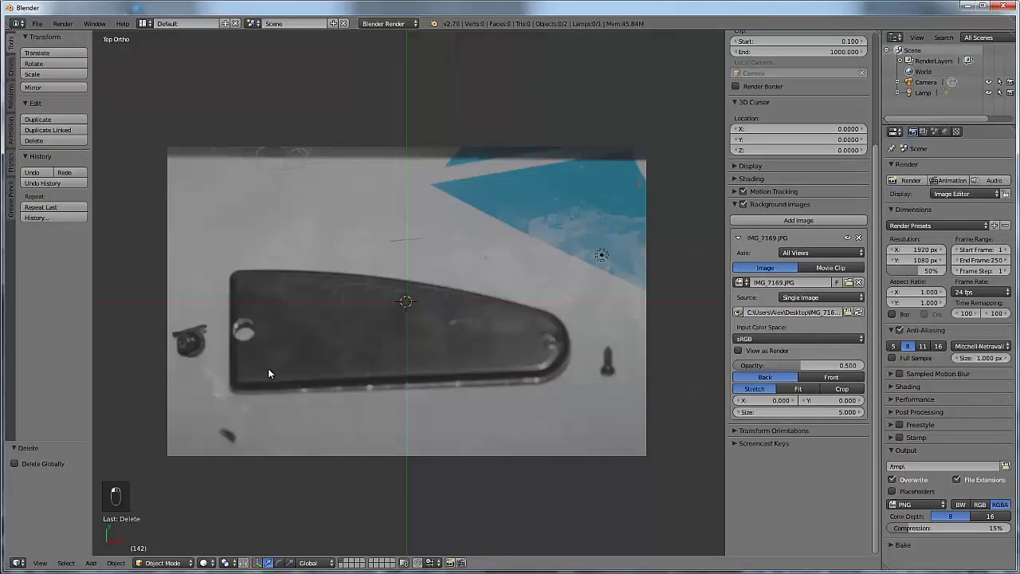
# - Unlink the current background image and load IMG_7171.JPG from the Desktop folder in its place
pyautogui.click(859, 282)
pyautogui.click(811, 283)
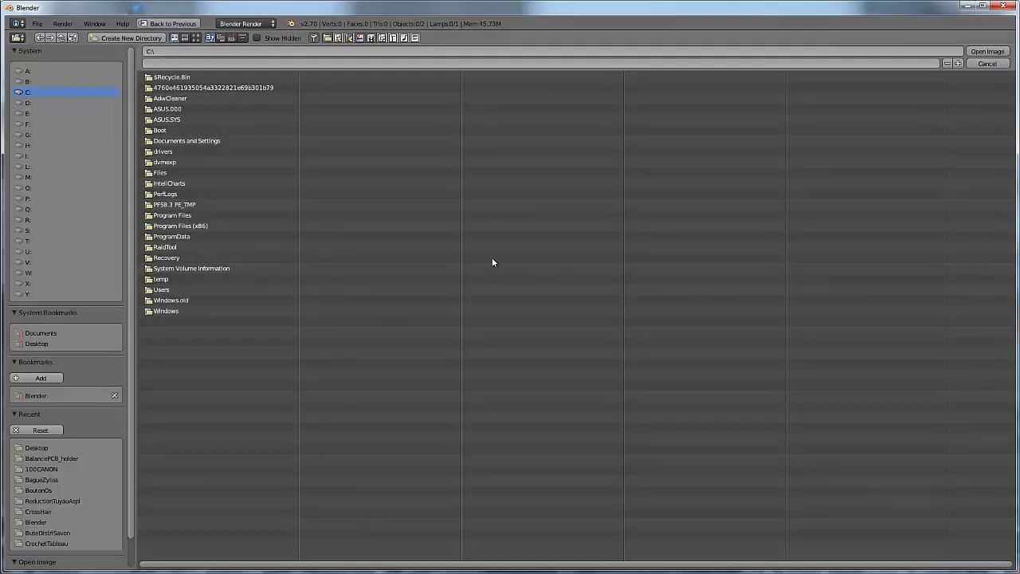
pyautogui.click(42, 346)
pyautogui.doubleClick(177, 109)
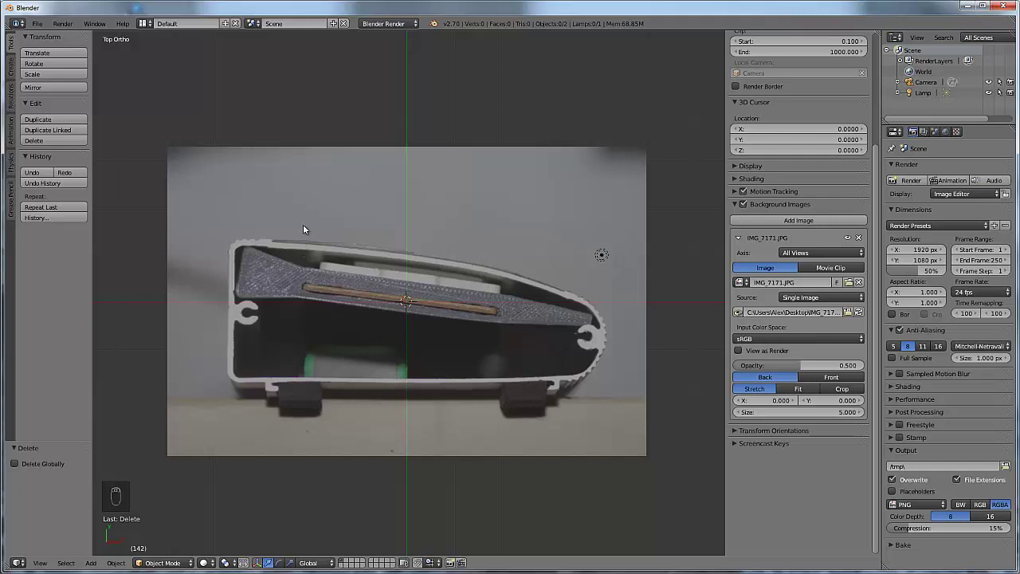
# - Add a Bezier circle curve at the origin and put it in Edit Mode
pyautogui.hotkey('shift', 'a')
pyautogui.moveTo(302, 226)
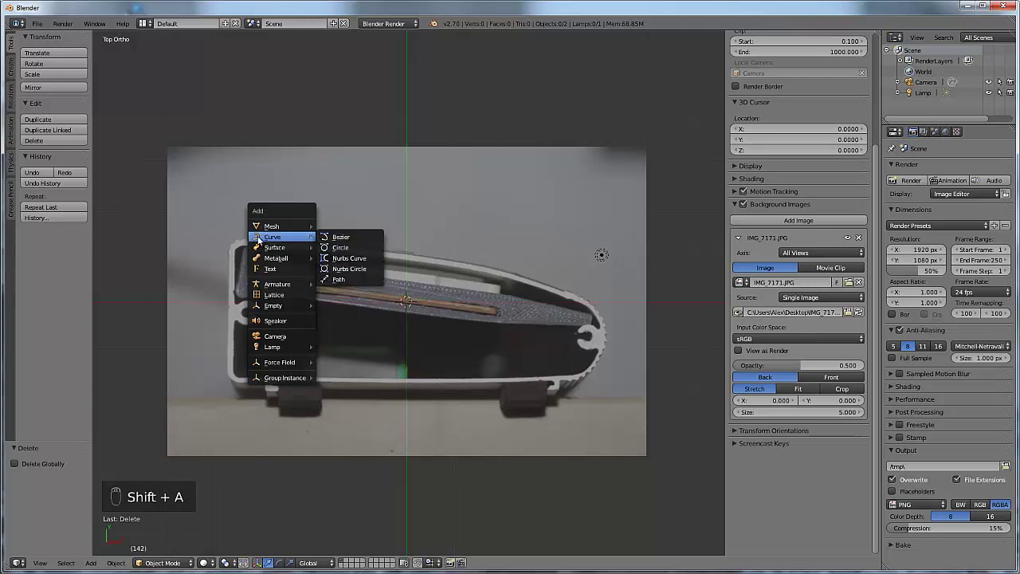
pyautogui.click(341, 248)
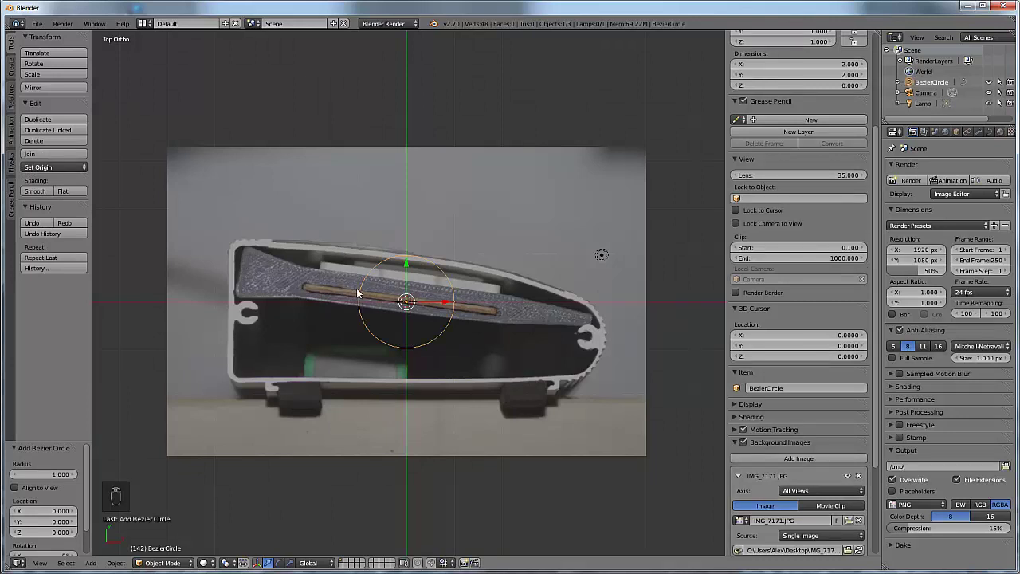
pyautogui.press('Tab')
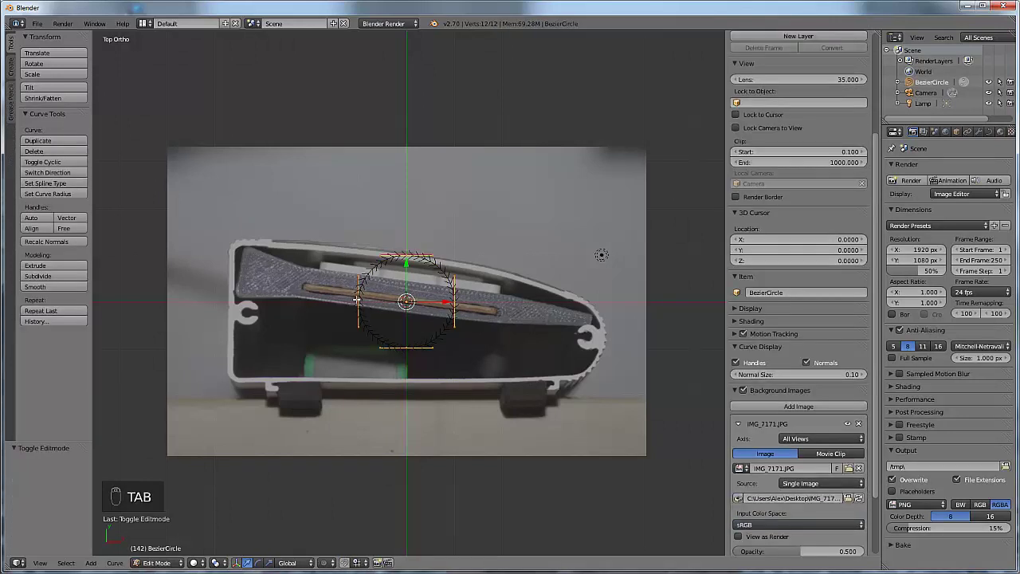
# - Narrow the properties sidebar and move the circle's left control point about -2.7 in X and -1.64 in Y, onto the housing's lower-left corner
pyautogui.scroll(2, 381, 323)
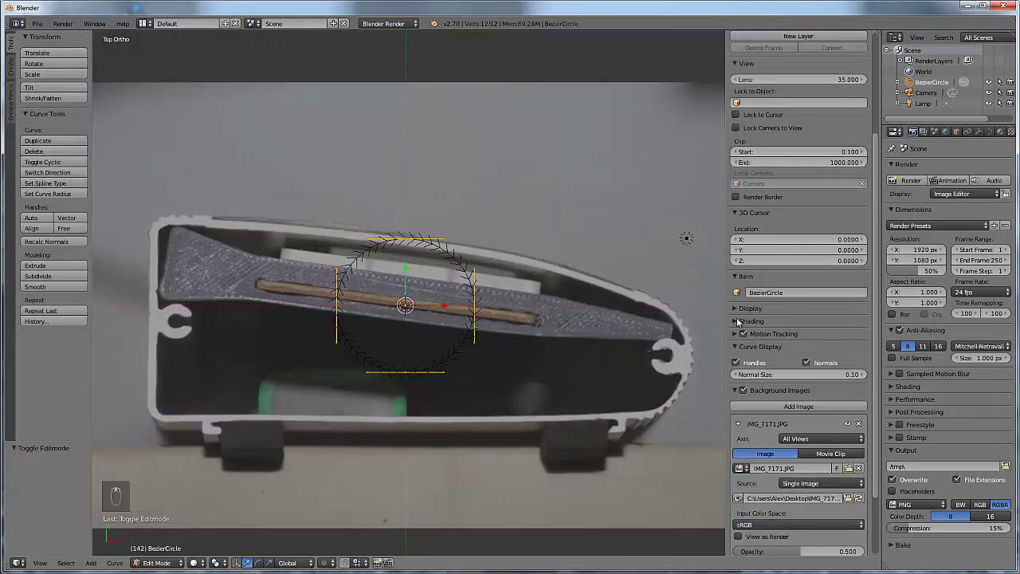
pyautogui.moveTo(728, 311); pyautogui.dragTo(772, 311)
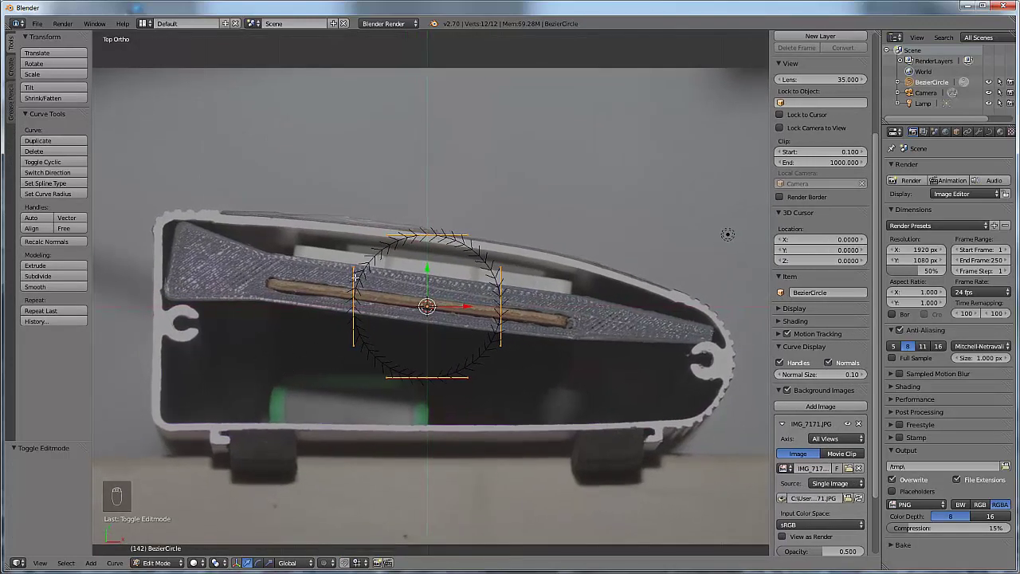
pyautogui.rightClick(353, 306)
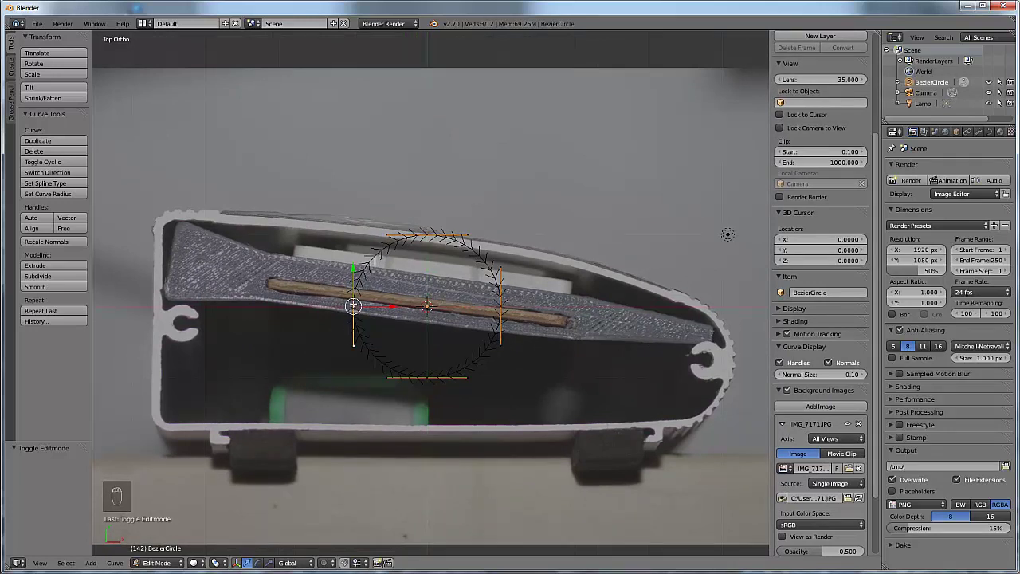
pyautogui.press('g')
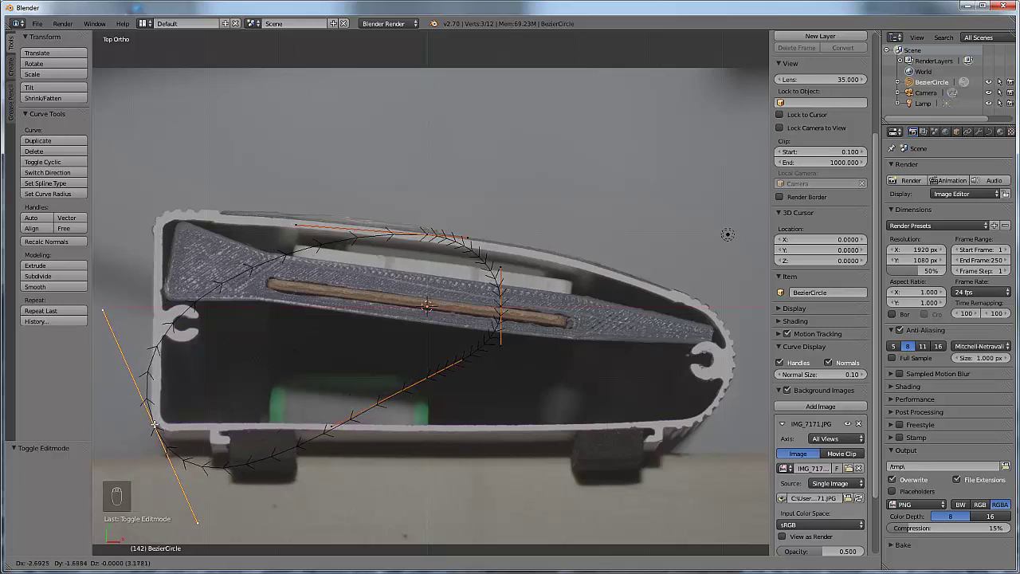
pyautogui.click(154, 423)
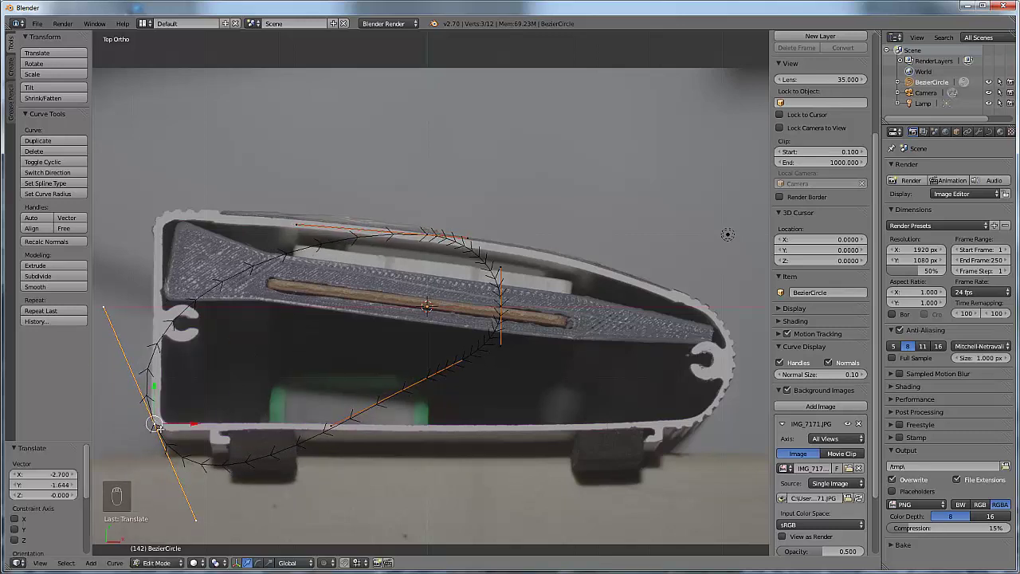
# - Move the top point about -3.63, 0.26 onto the housing's upper-left corner and the right point about 3.15, -0.78 onto its rounded right edge
pyautogui.rightClick(424, 235)
pyautogui.press('g')
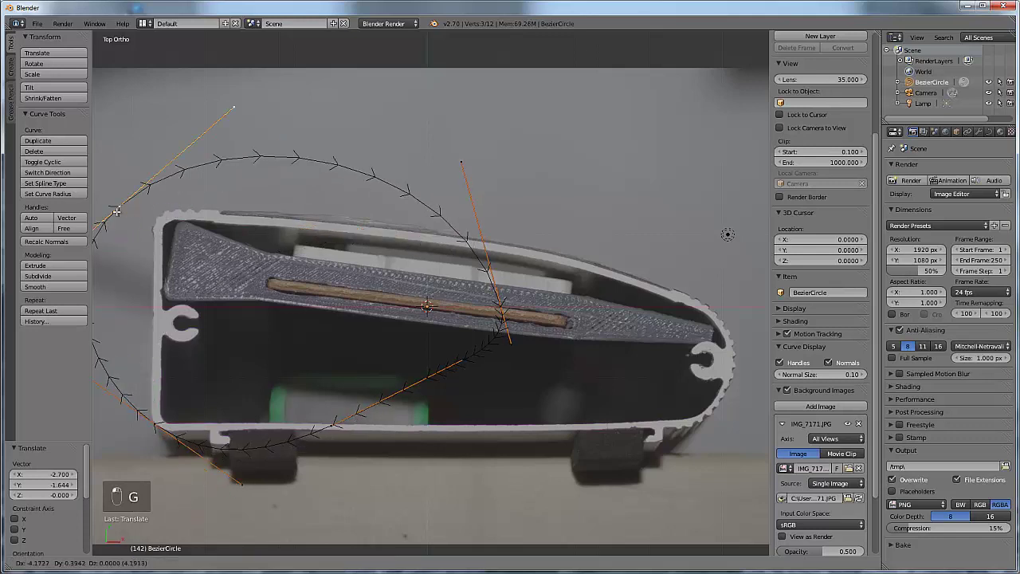
pyautogui.click(158, 216)
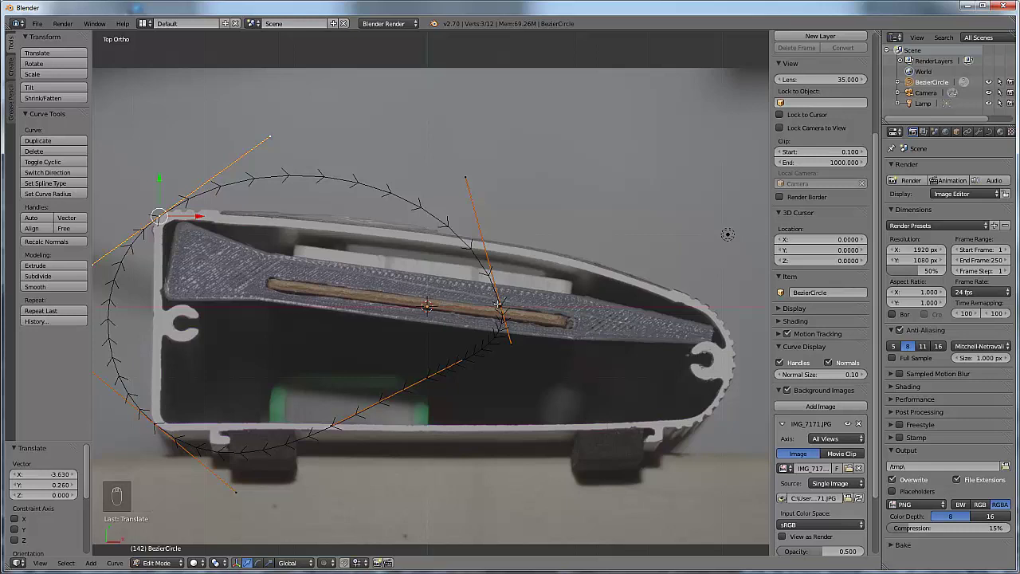
pyautogui.rightClick(499, 304)
pyautogui.press('g')
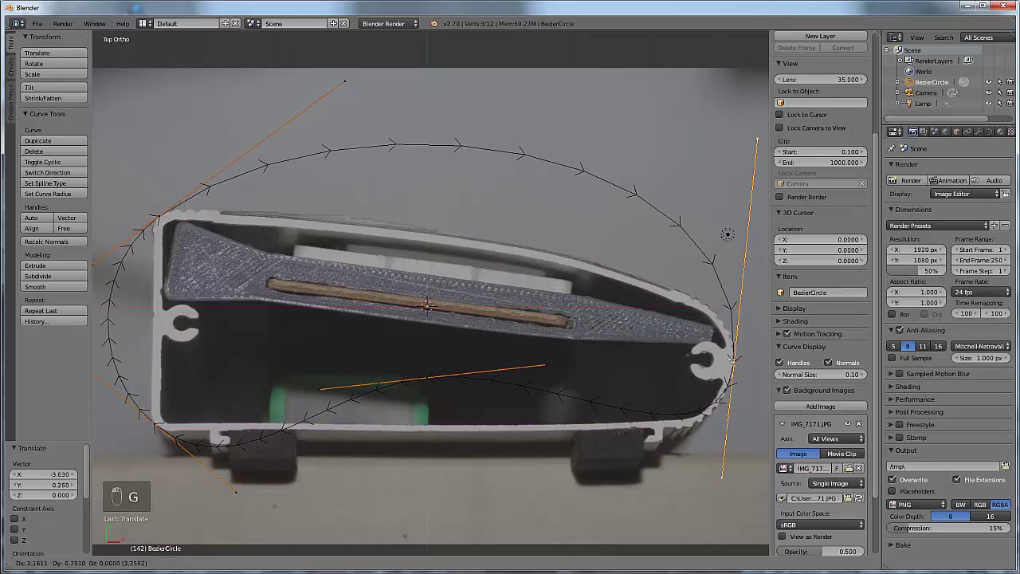
pyautogui.click(733, 361)
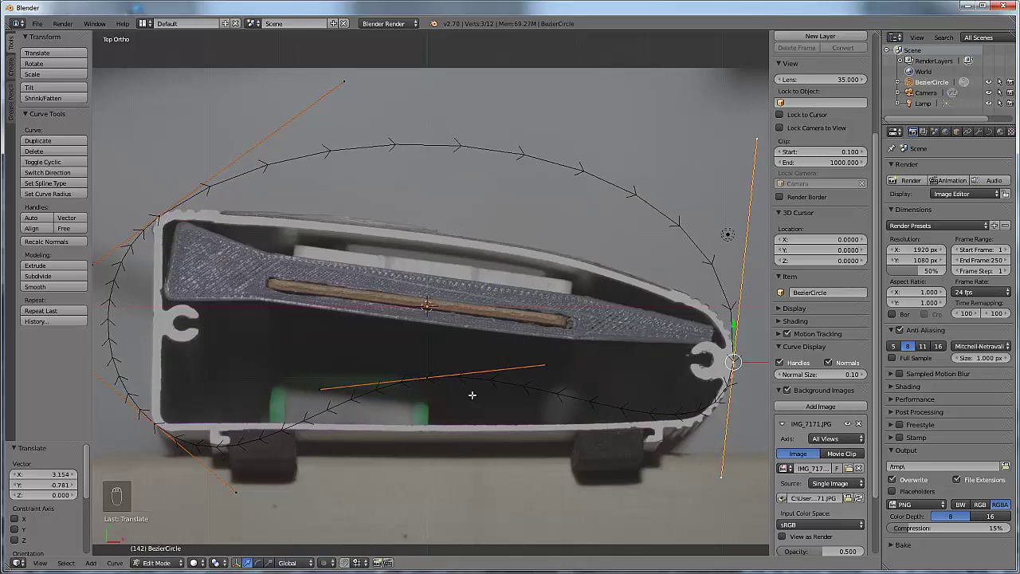
# - Move the circle's bottom point about 3.5 in X and -0.68 in Y, onto the housing's lower-right edge
pyautogui.rightClick(426, 377)
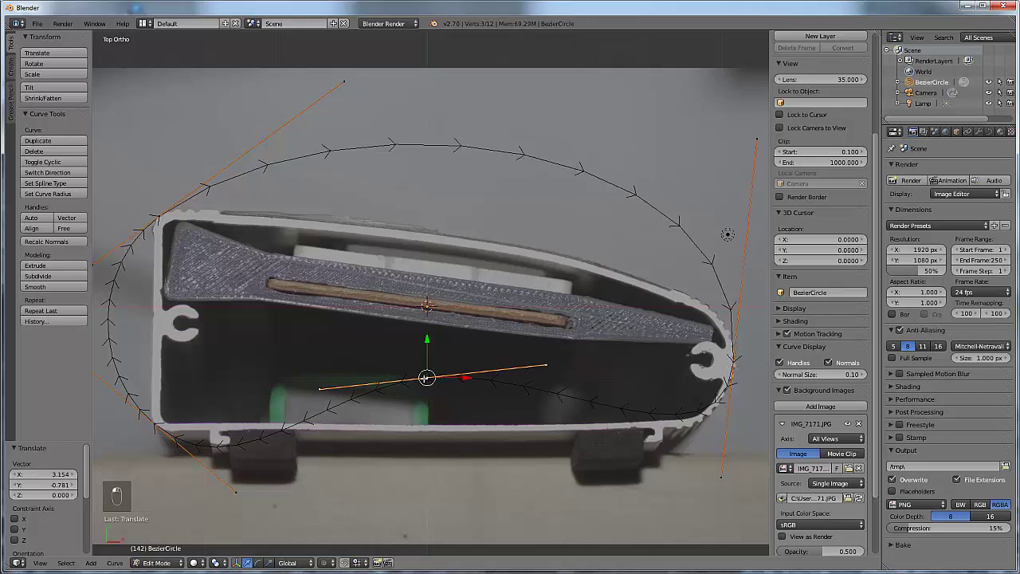
pyautogui.press('g')
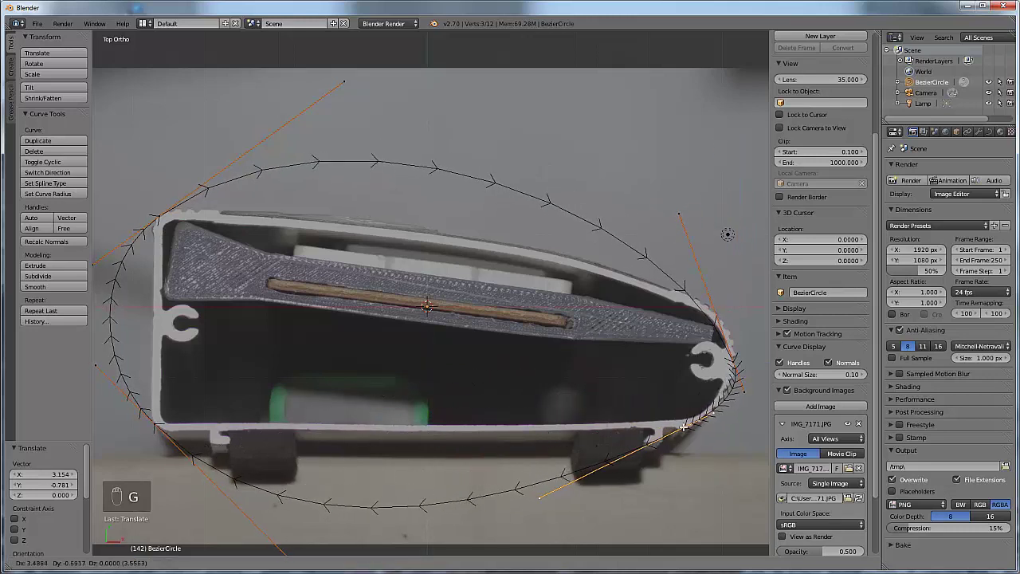
pyautogui.click(684, 428)
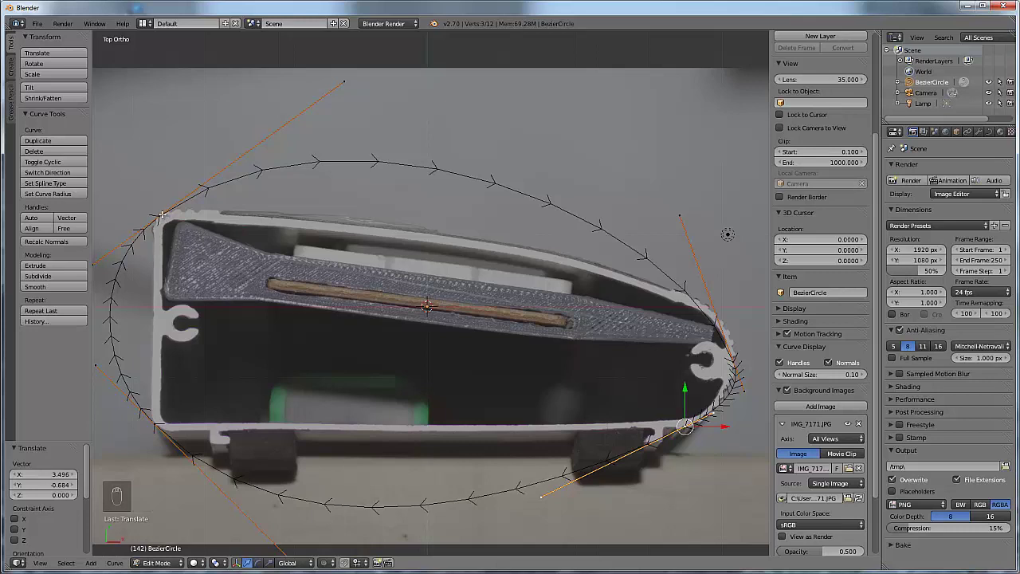
# - Select the whole linked curve and try the Free and Automatic handle types on its points
pyautogui.rightClick(154, 423)
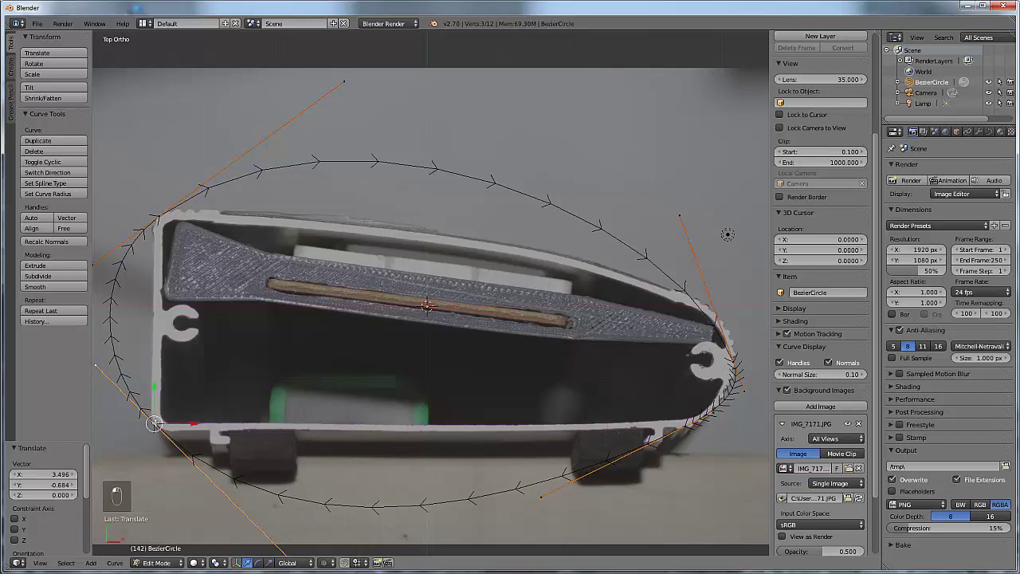
pyautogui.scroll(-1, 238, 417)
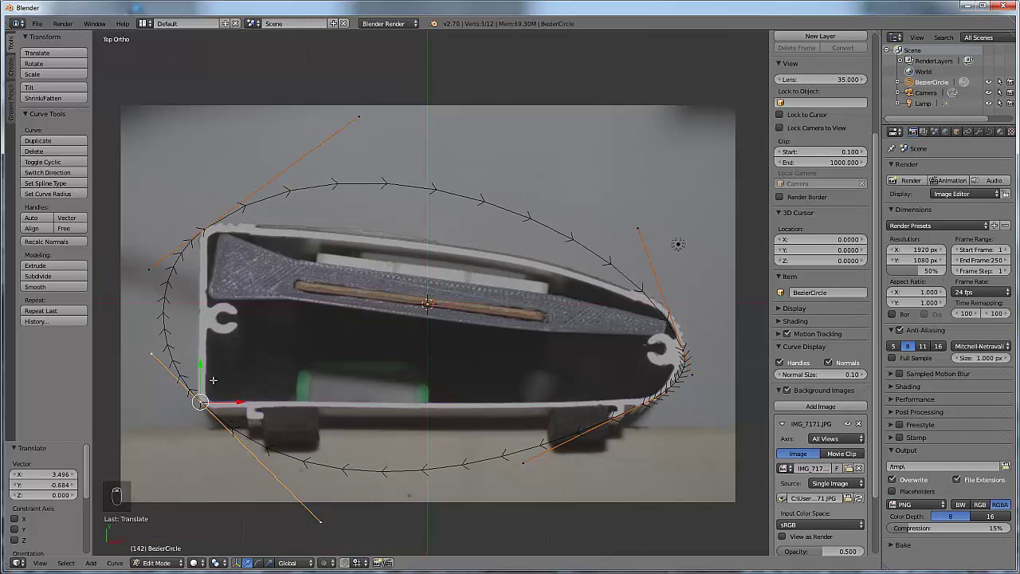
pyautogui.hotkey('ctrl', 'a')
pyautogui.rightClick(184, 240)
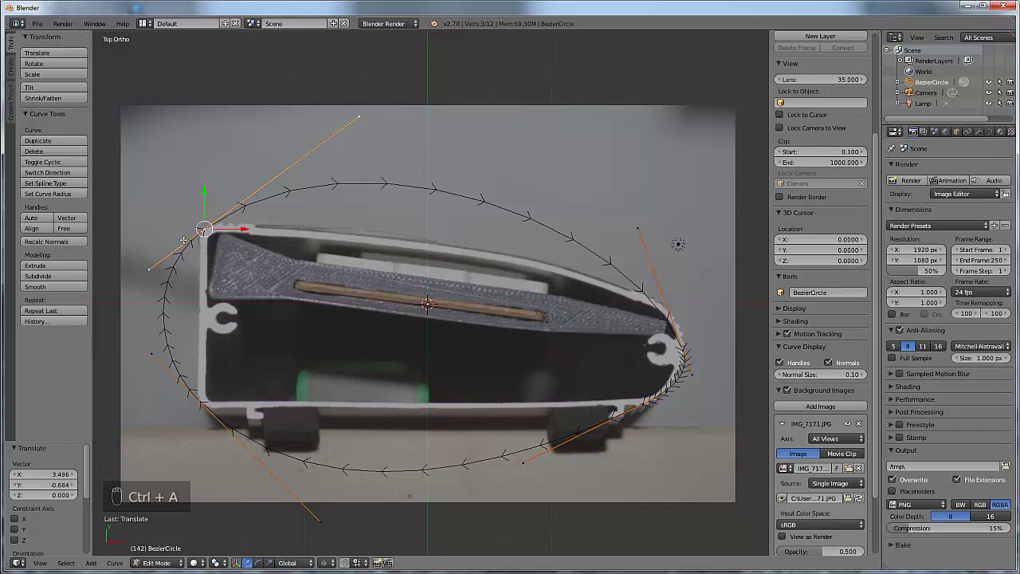
pyautogui.press('l')
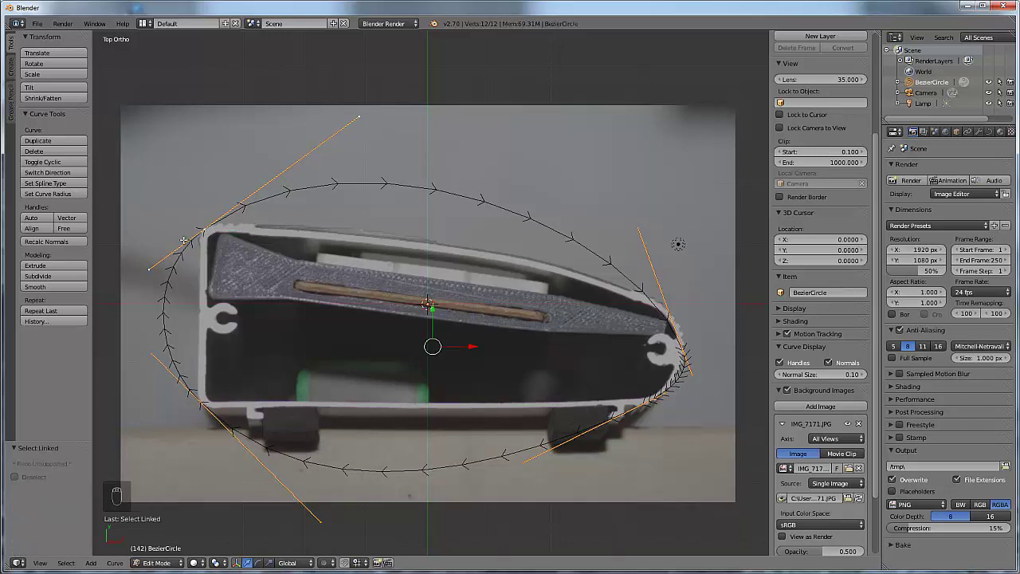
pyautogui.press('v')
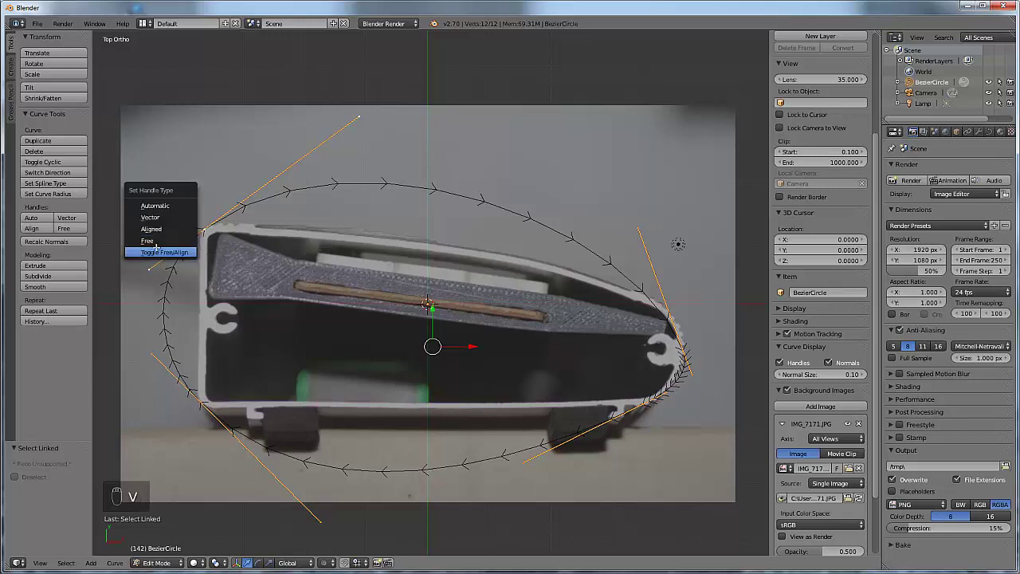
pyautogui.click(150, 241)
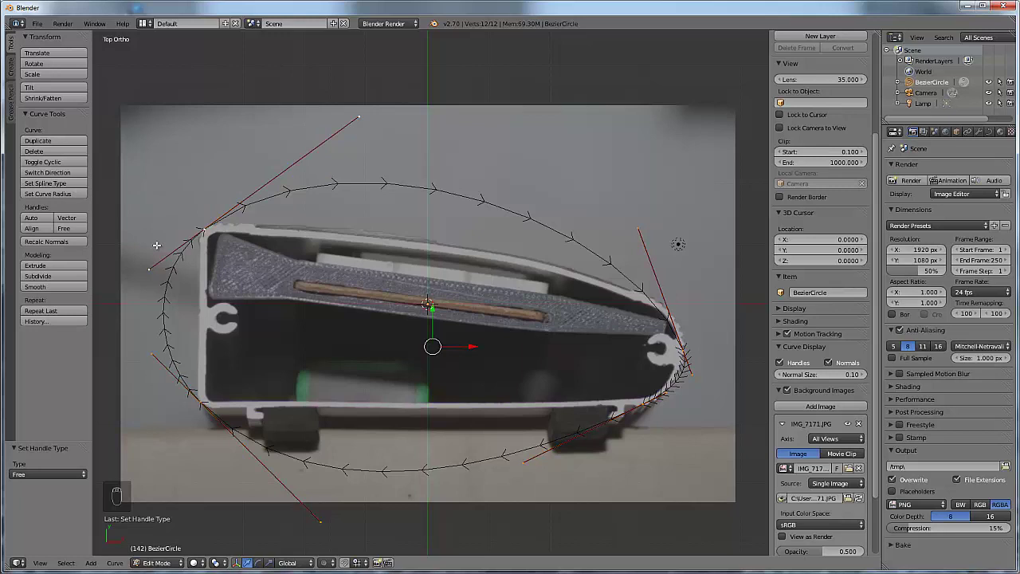
pyautogui.press('v')
pyautogui.click(119, 212)
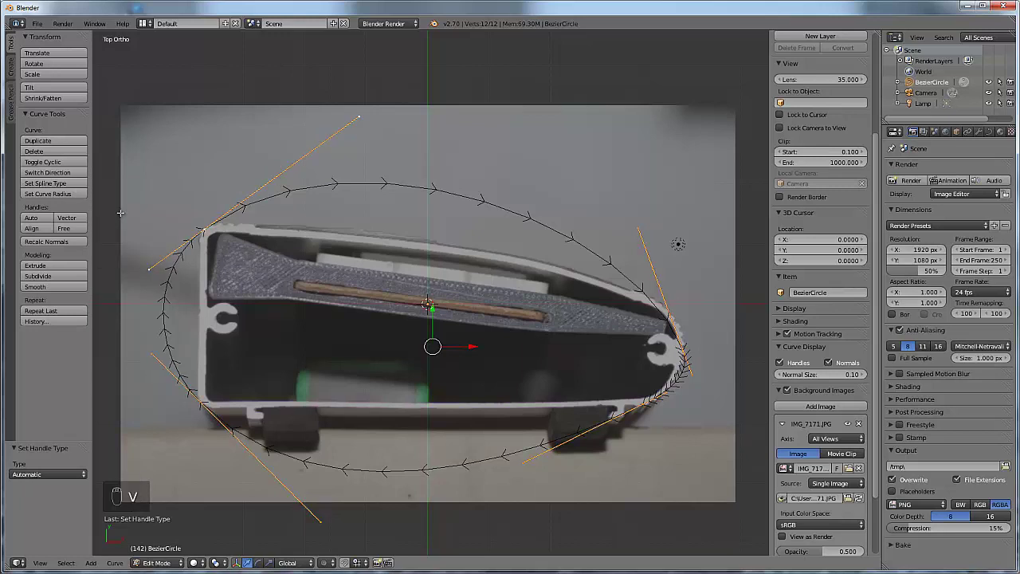
# - Try lowering the upper-left point's upper handle, first about -0.57, -0.26 and again about -0.14, -0.48 in X and Y
pyautogui.rightClick(360, 116)
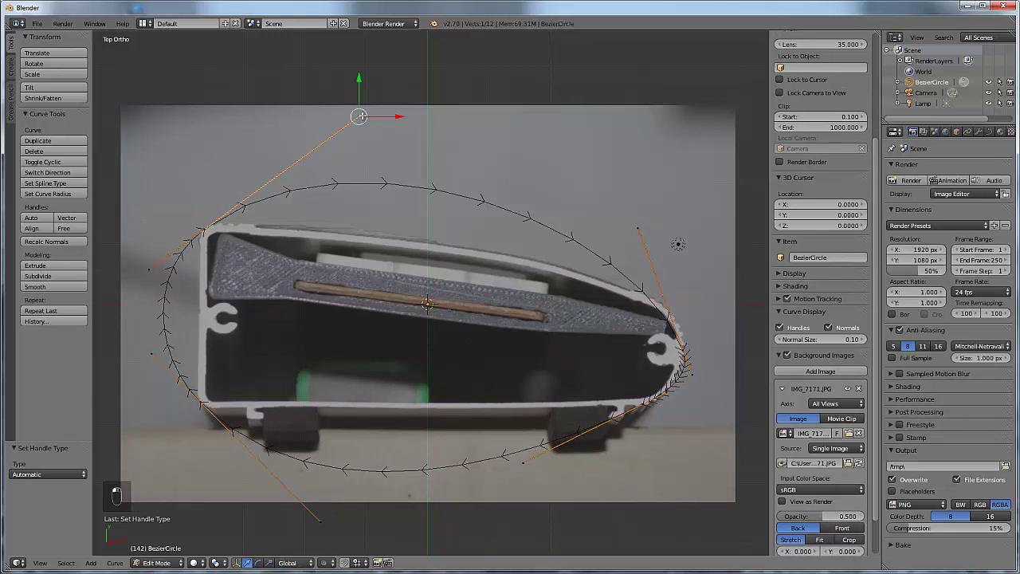
pyautogui.moveTo(359, 117); pyautogui.dragTo(323, 131)
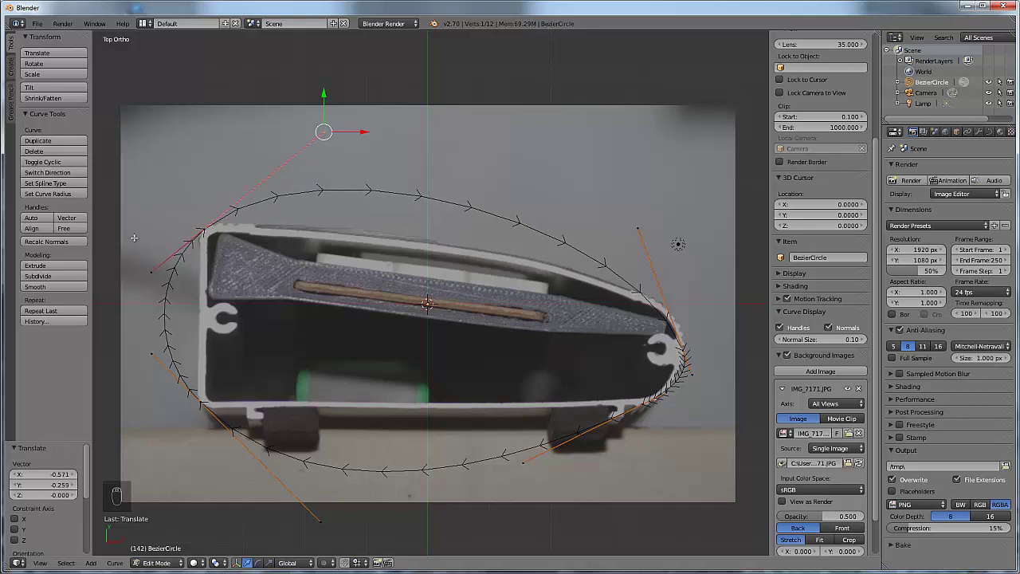
pyautogui.press('v')
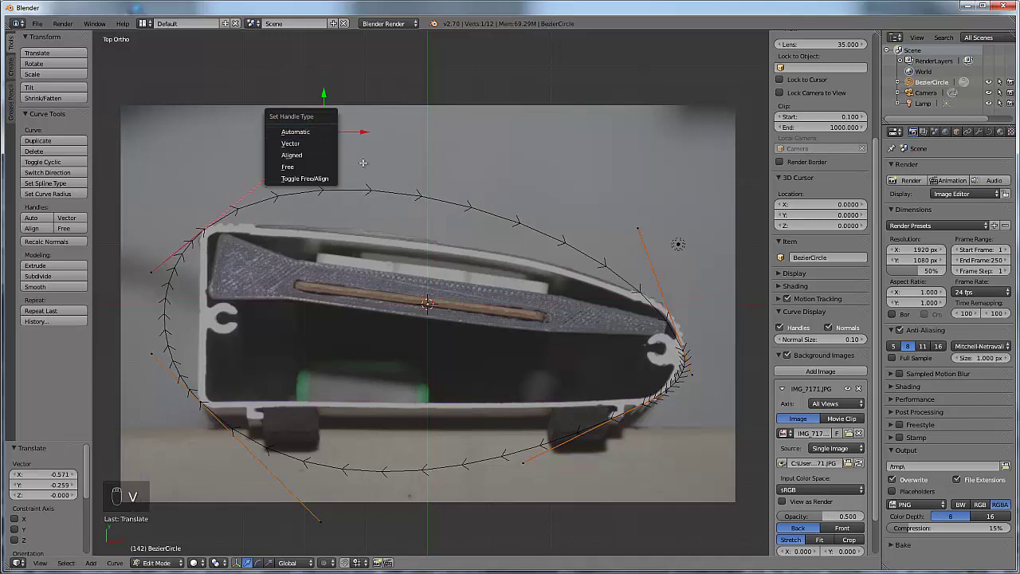
pyautogui.press('v')
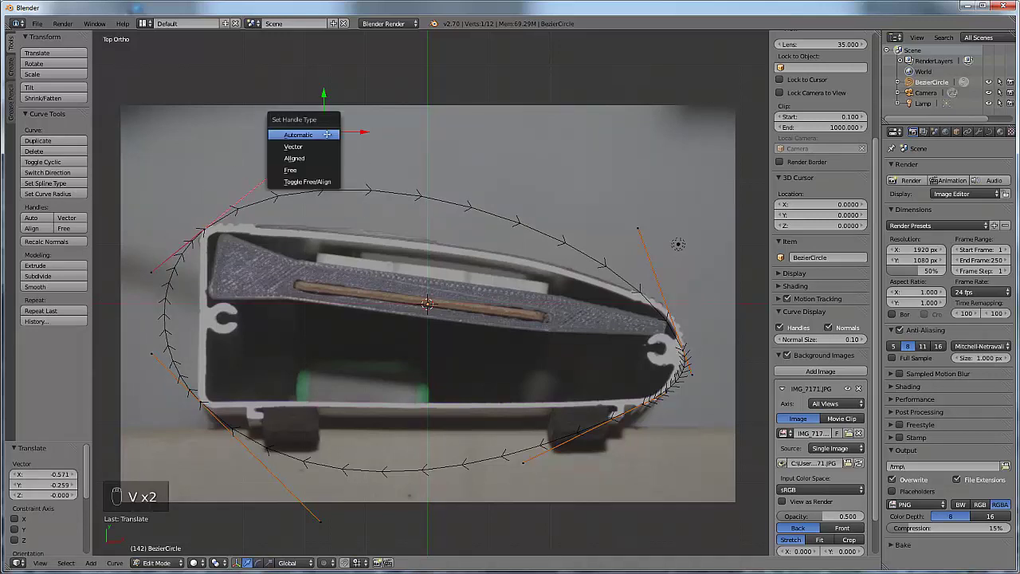
pyautogui.press('g')
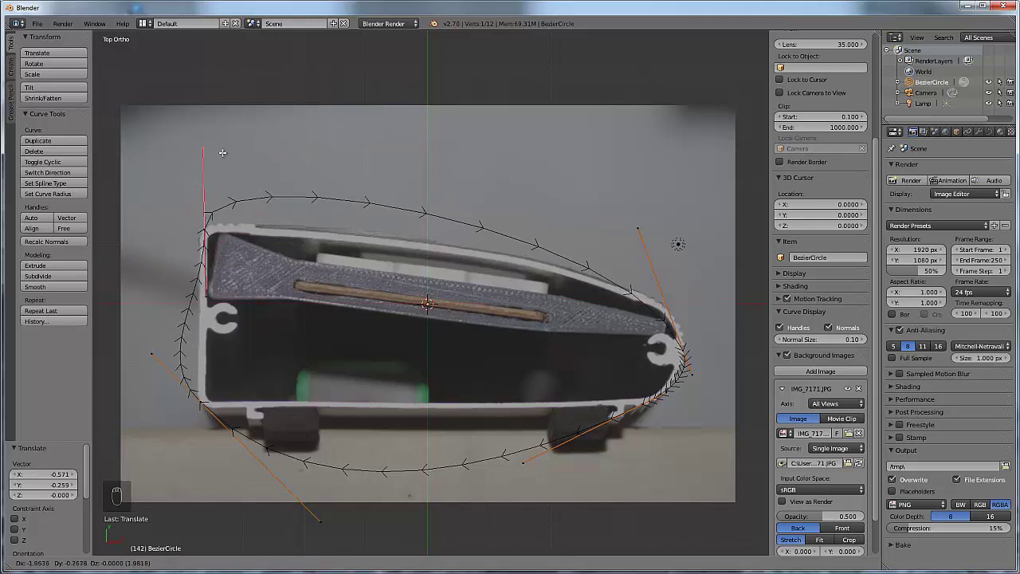
pyautogui.click(331, 165)
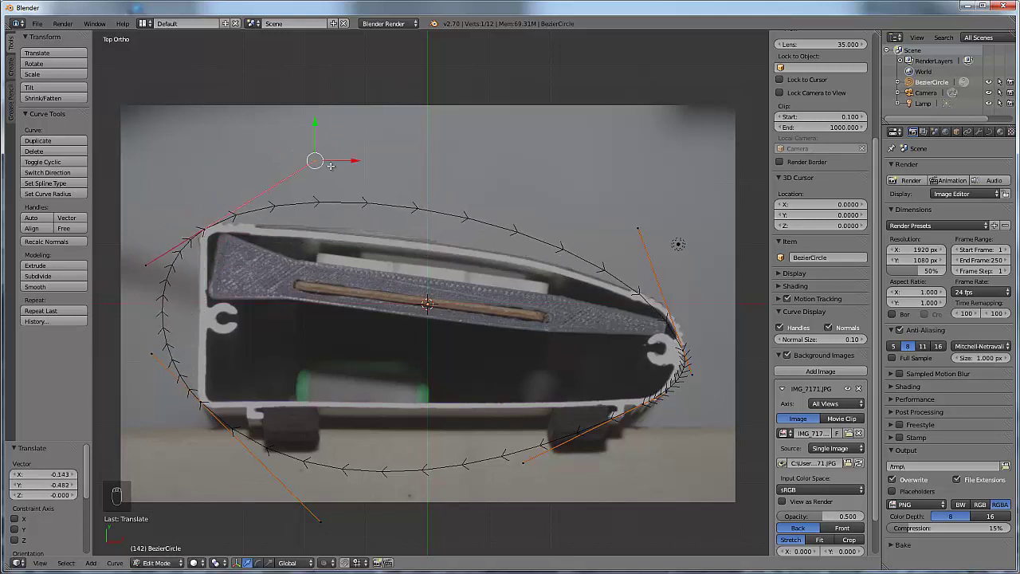
# - Select all linked points of the curve and set their handle type to Free
pyautogui.press('l')
pyautogui.press('l')
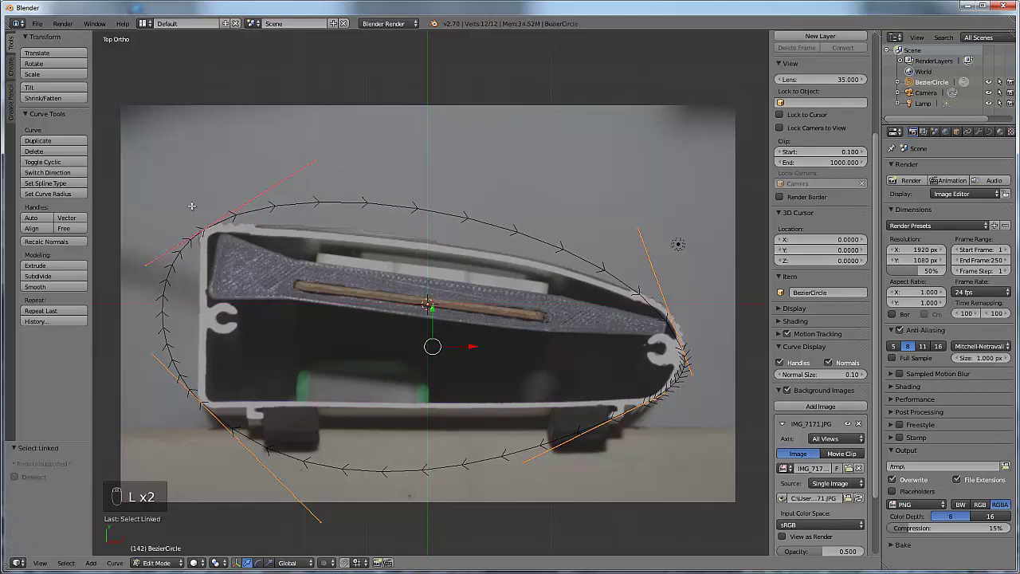
pyautogui.press('v')
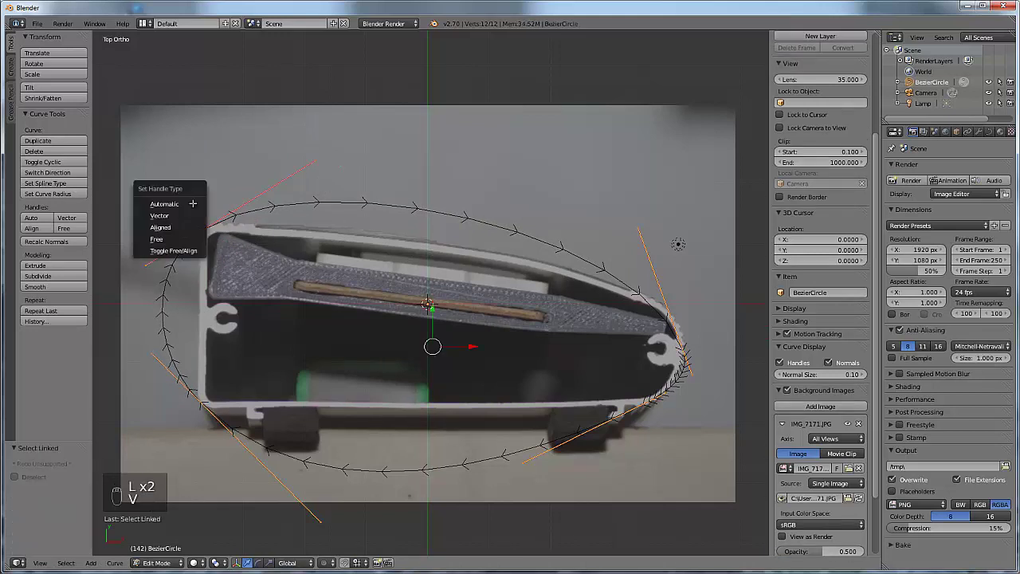
pyautogui.click(156, 240)
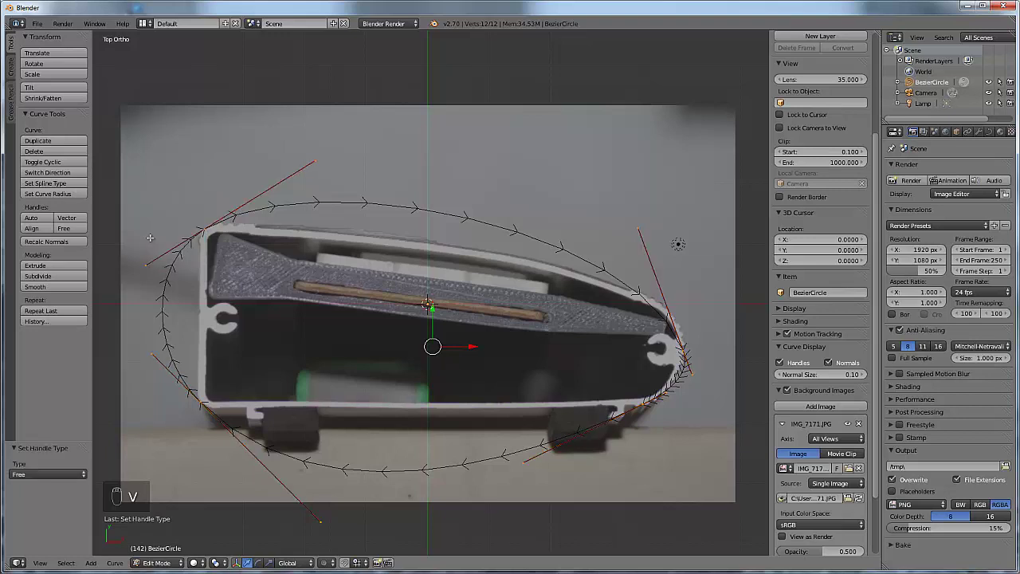
# - Move the upper-left point's upper handle about 1.46, -1.08 and the right point's upper handle about -0.61, -0.57 to follow the housing's top edge
pyautogui.rightClick(320, 157)
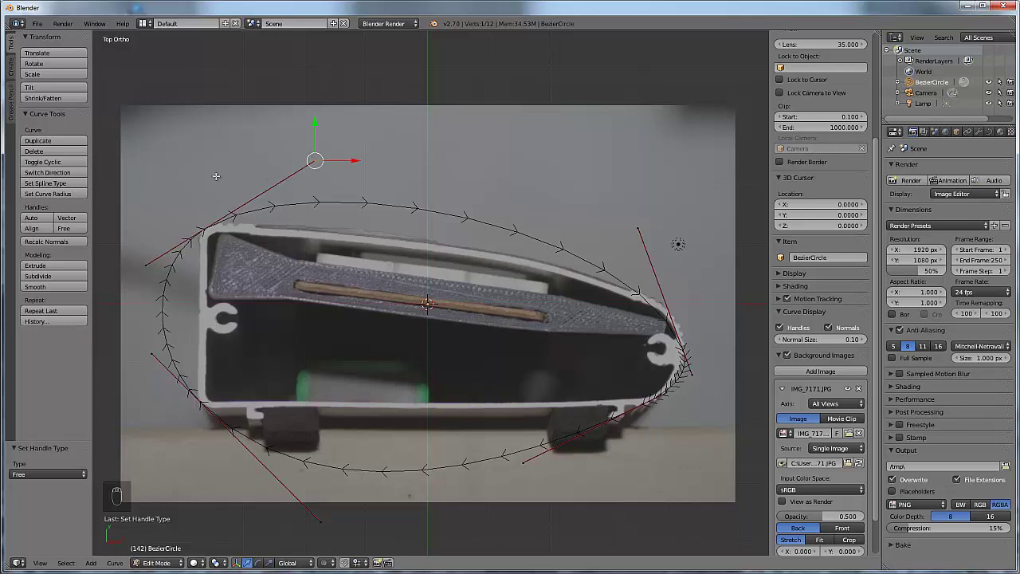
pyautogui.press('g')
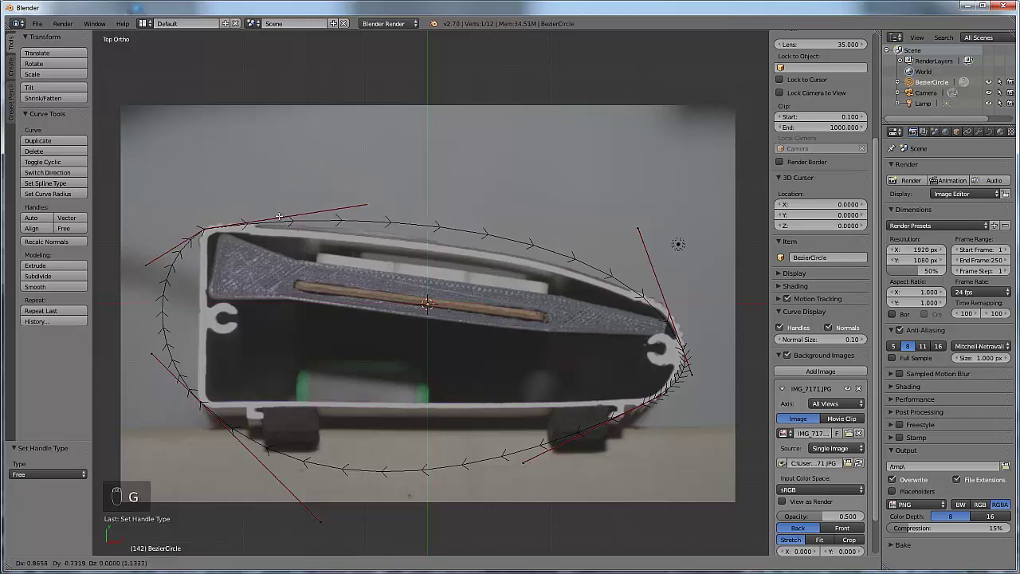
pyautogui.click(261, 232)
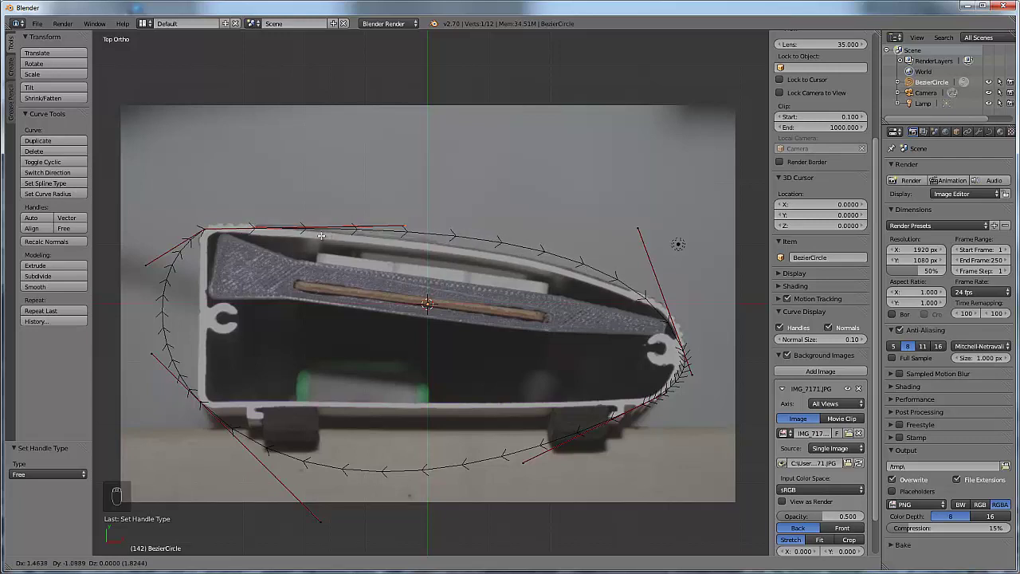
pyautogui.click(321, 233)
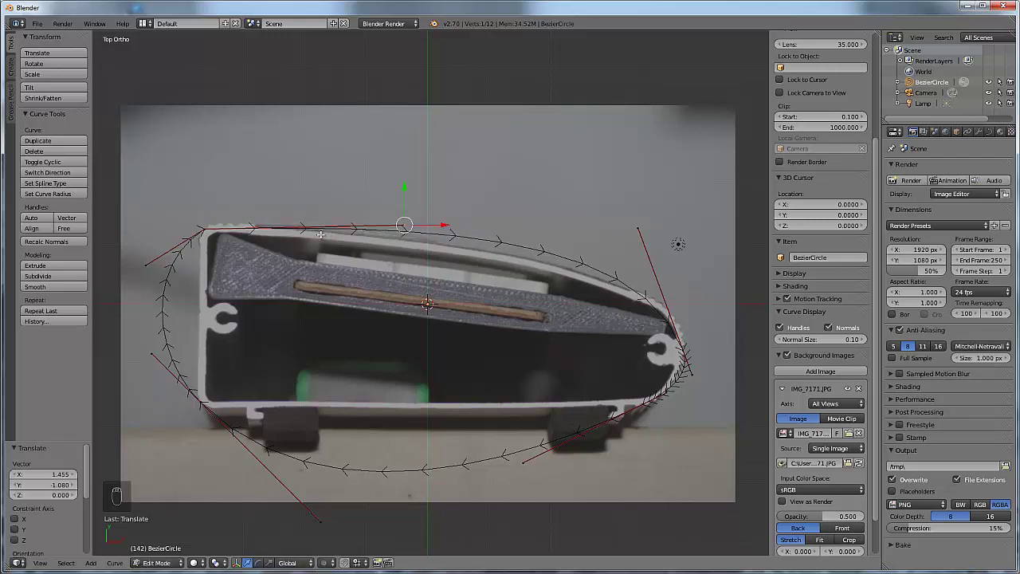
pyautogui.rightClick(638, 230)
pyautogui.press('g')
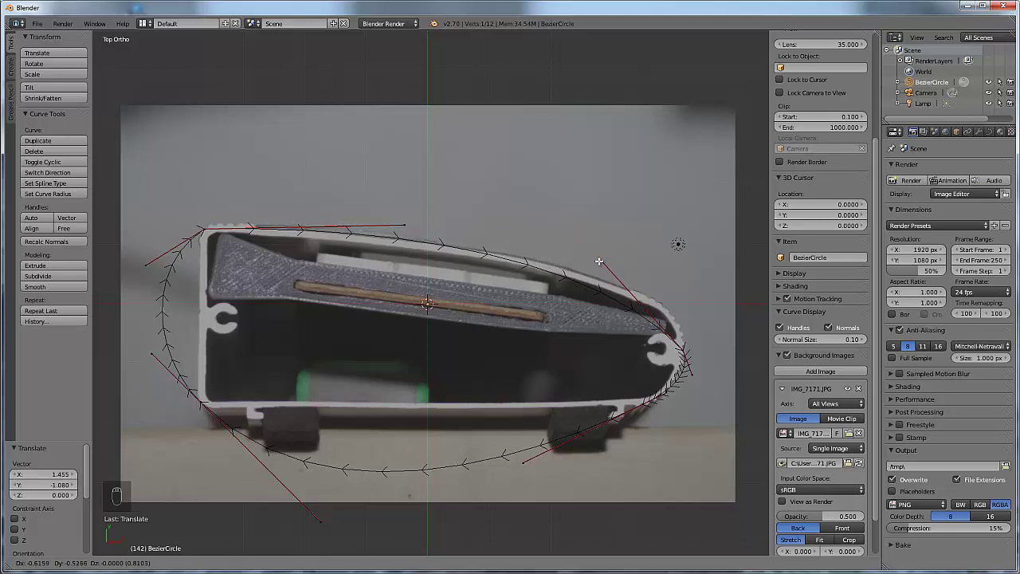
pyautogui.click(599, 263)
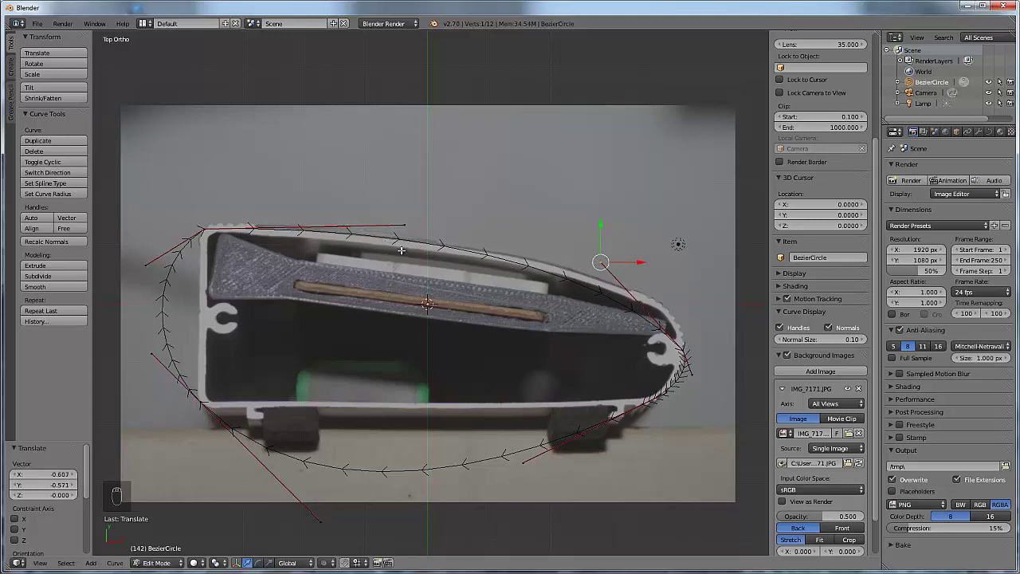
# - Move the right point about -0.3 in X and 0.74 in Y, onto the right end of the housing's sloping top edge
pyautogui.rightClick(683, 351)
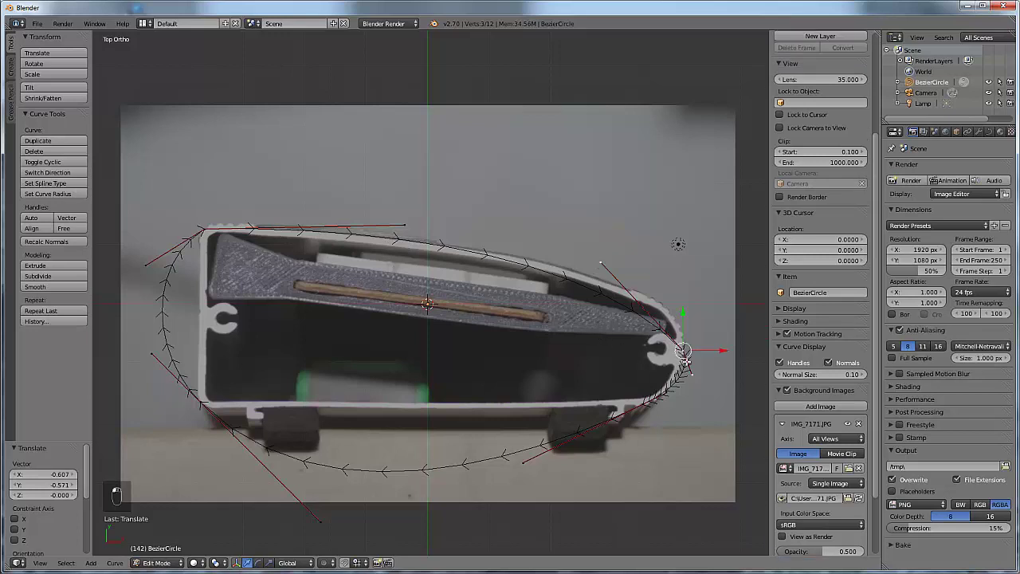
pyautogui.press('g')
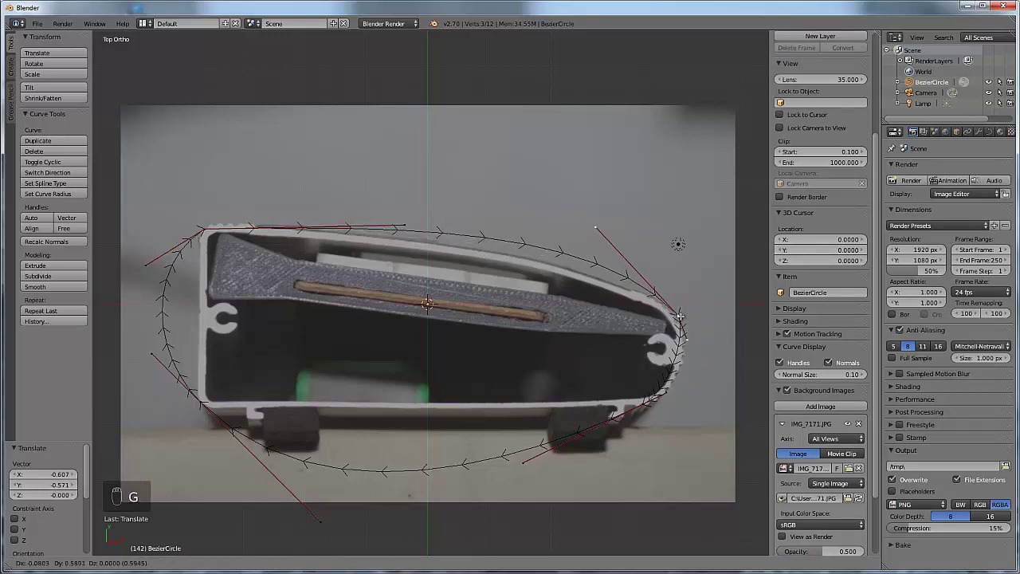
pyautogui.click(664, 306)
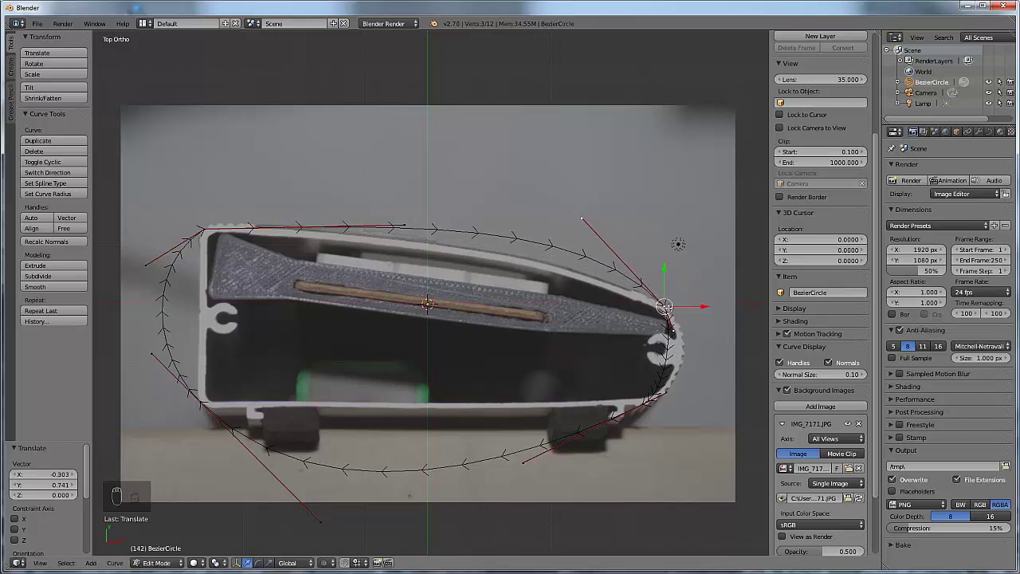
# - Move the right point's upper handle about 0.05 in X and -0.75 in Y to fit the top edge, and select the lower-left corner point
pyautogui.rightClick(581, 218)
pyautogui.press('g')
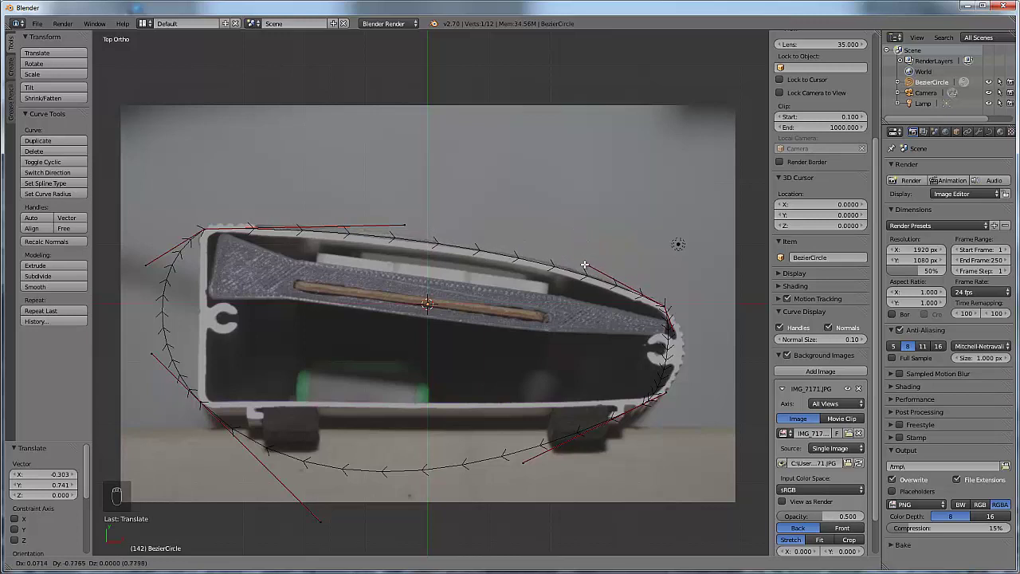
pyautogui.click(583, 263)
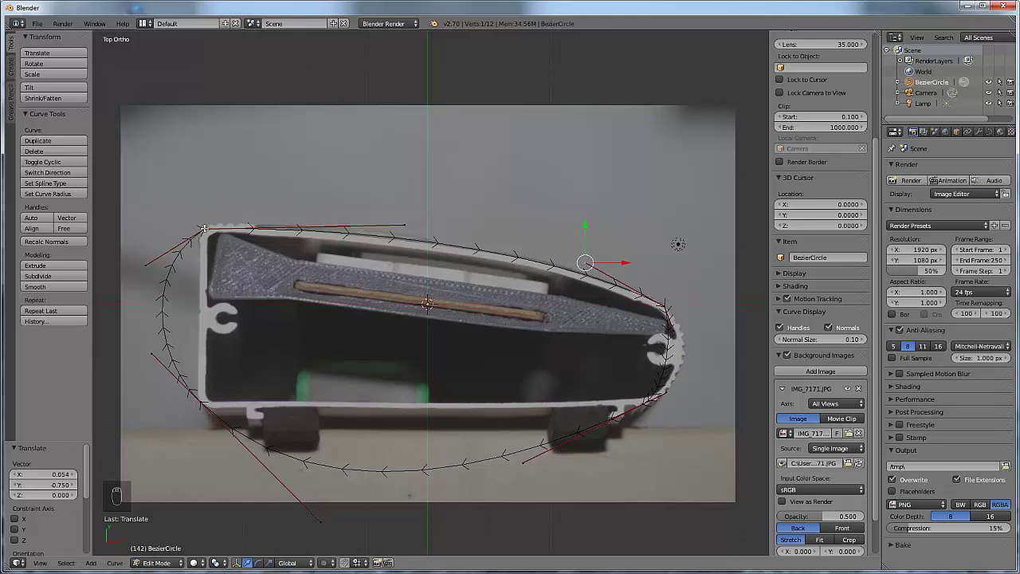
pyautogui.rightClick(199, 402)
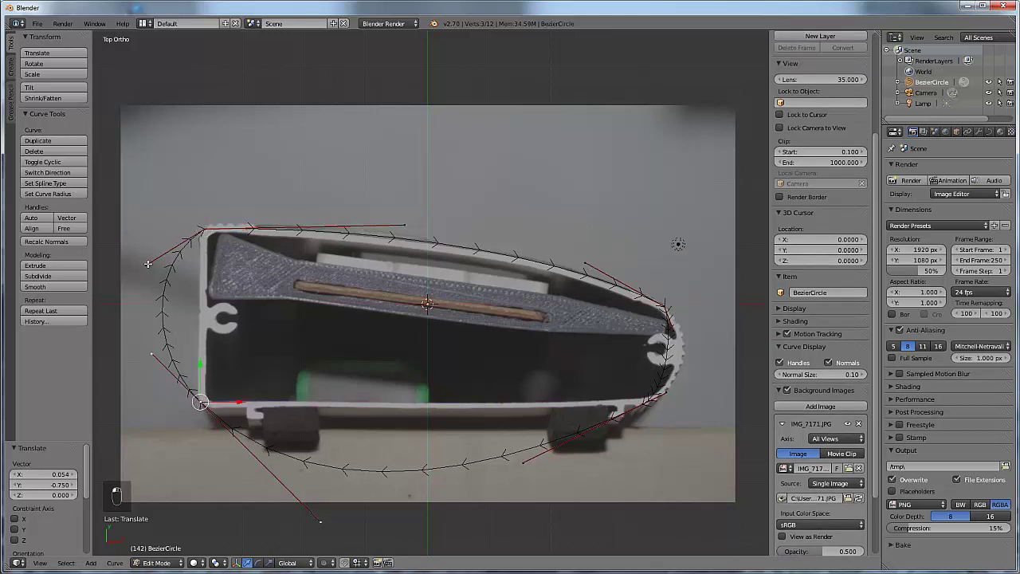
# - Move the upper-left point's lower handle about 0.65 in X and 0.17 in Y, and the point itself about 0.045, 0.036 onto the housing corner
pyautogui.rightClick(147, 264)
pyautogui.press('g')
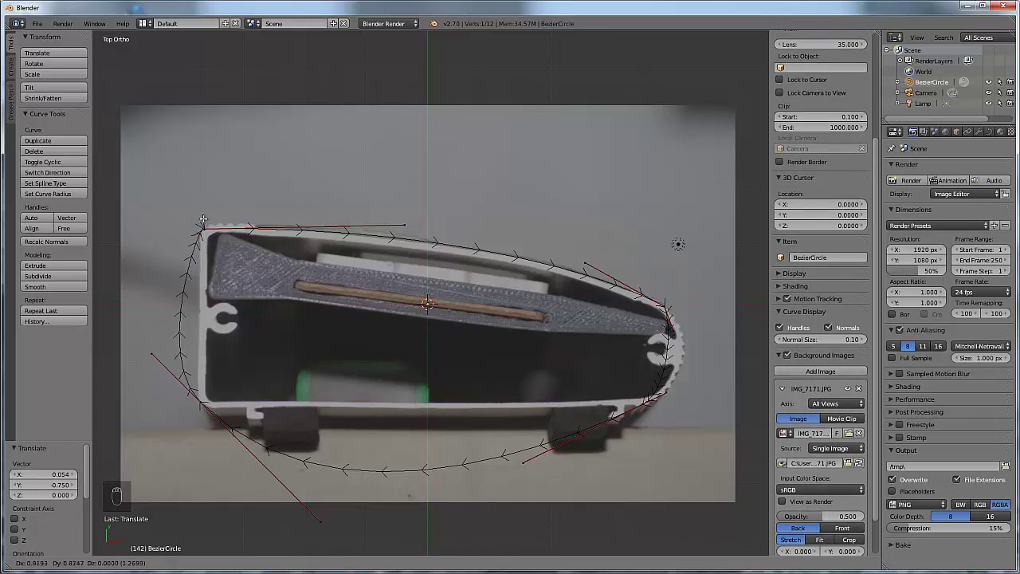
pyautogui.click(186, 256)
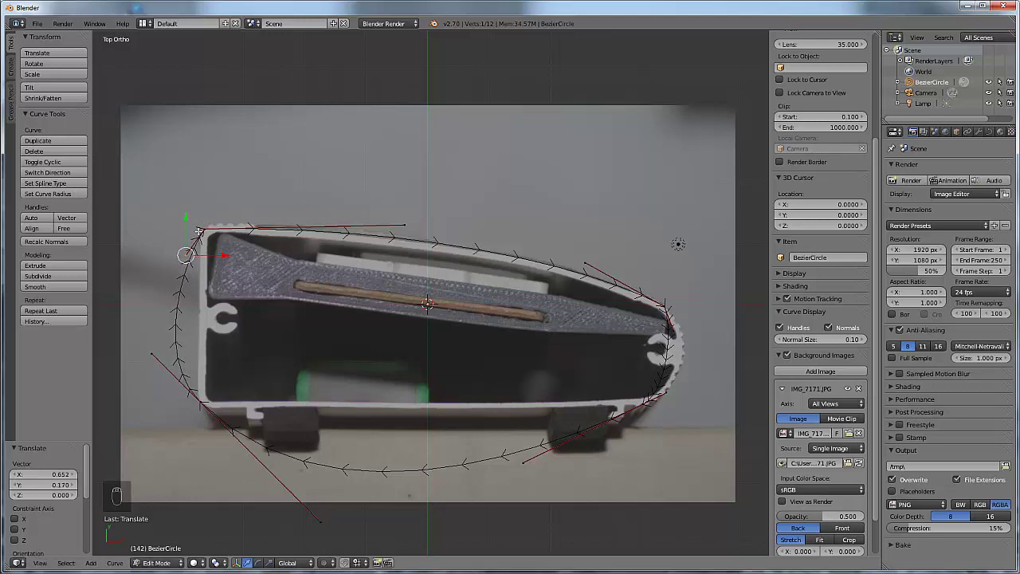
pyautogui.rightClick(199, 231)
pyautogui.press('g')
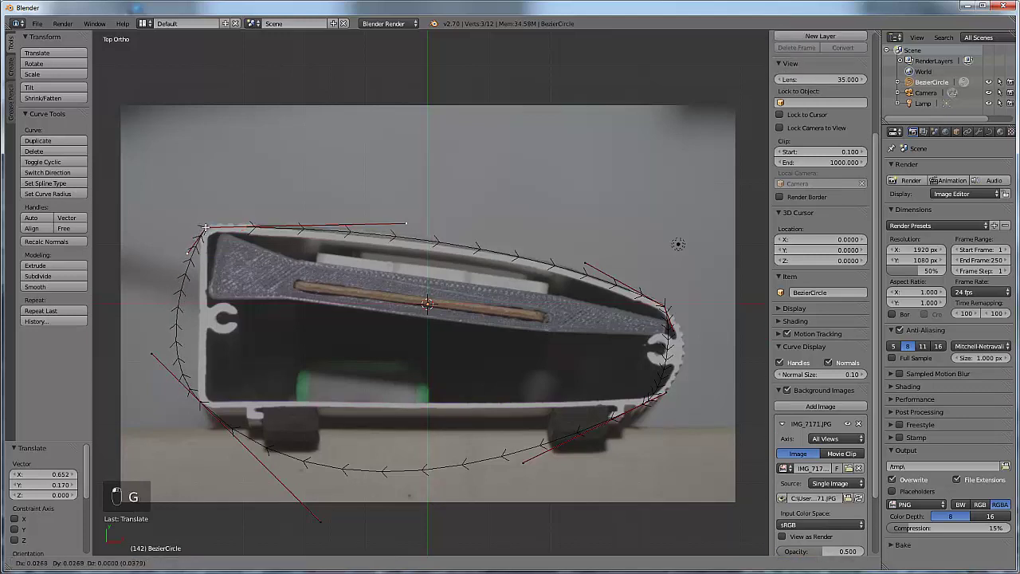
pyautogui.click(205, 228)
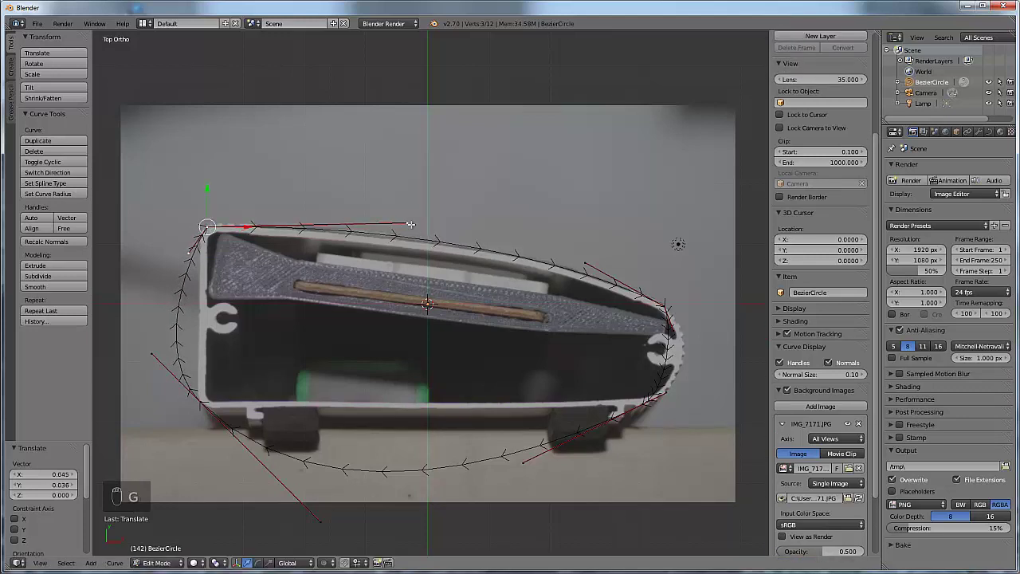
# - Move the upper-left point's right handle about -0.01, -0.08 and its lower handle about -0.02, 0.2
pyautogui.rightClick(408, 224)
pyautogui.press('g')
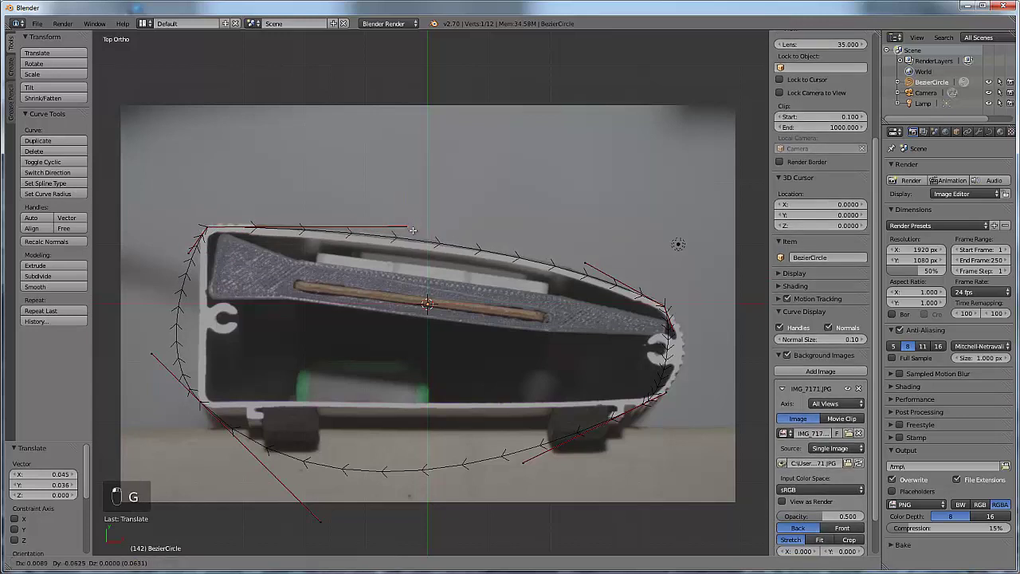
pyautogui.click(408, 229)
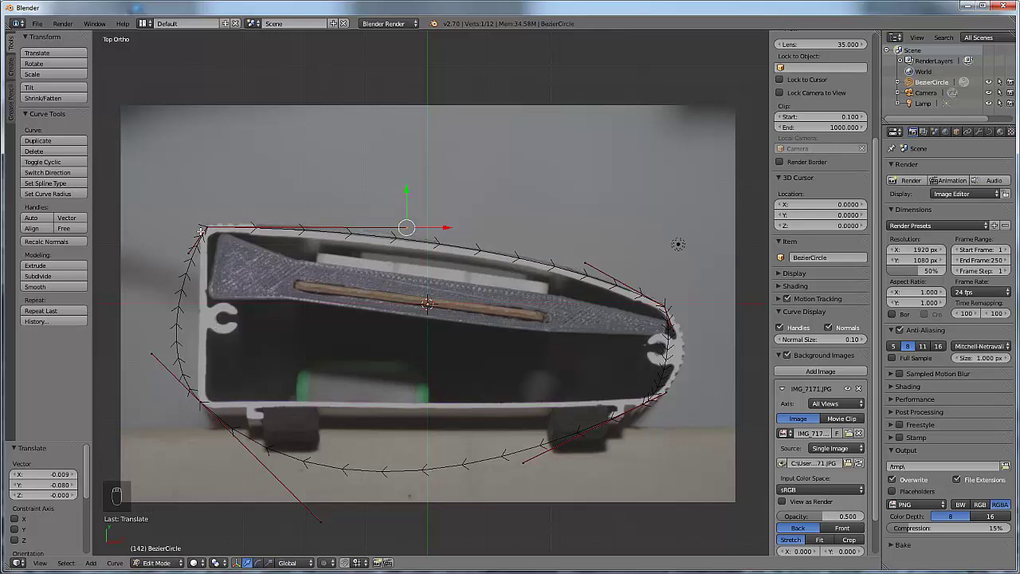
pyautogui.rightClick(190, 253)
pyautogui.press('g')
pyautogui.click(180, 245)
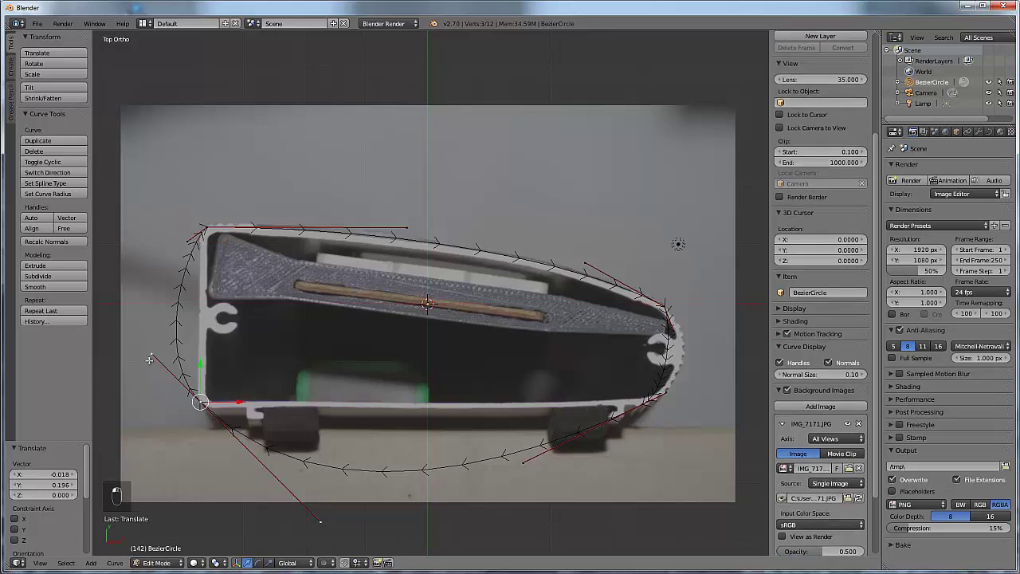
# - Move the lower-left corner point's upper handle about 0.49 in X and -0.12 in Y, toward the housing's left edge
pyautogui.rightClick(152, 353)
pyautogui.press('g')
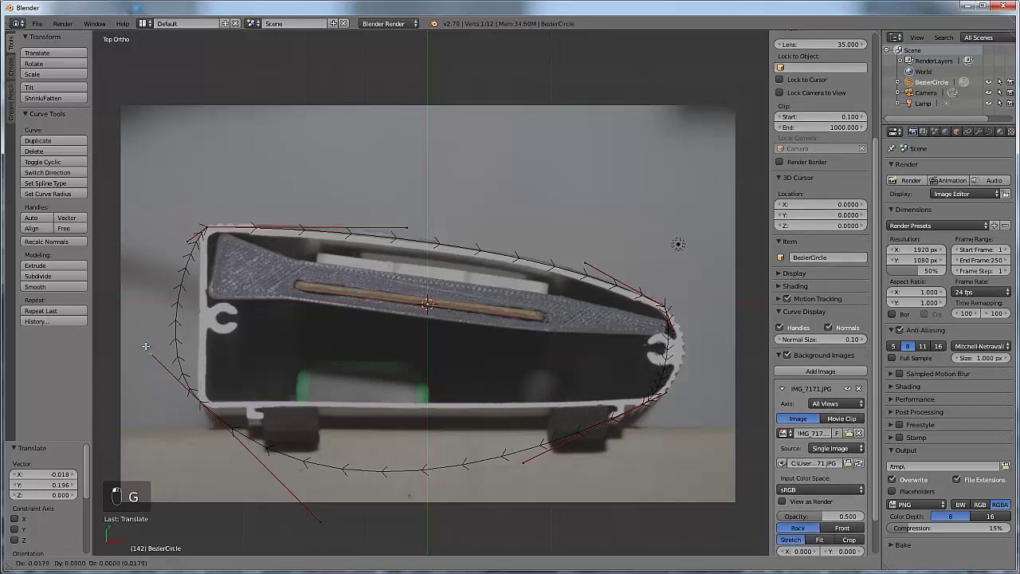
pyautogui.click(178, 351)
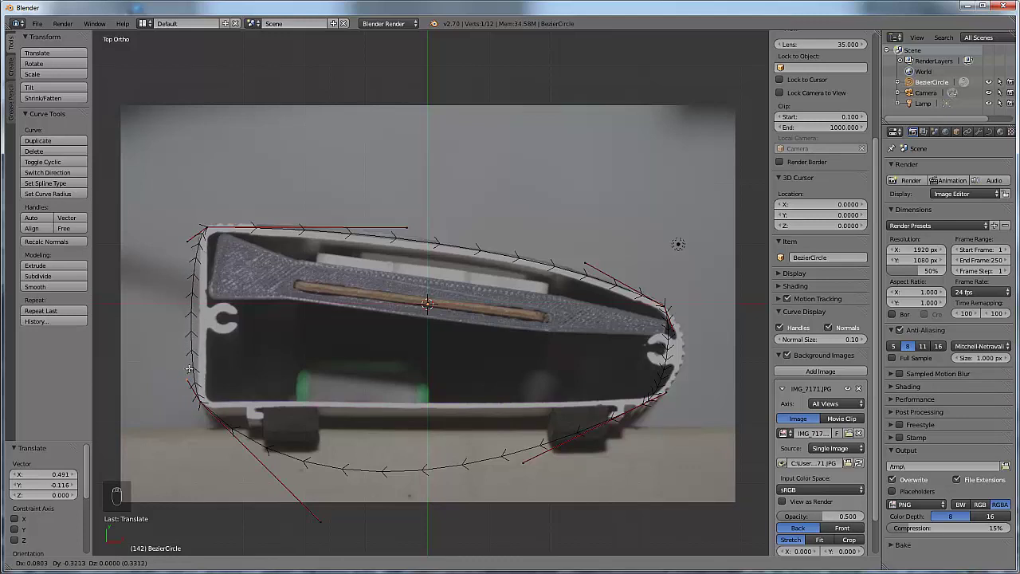
pyautogui.rightClick(189, 369)
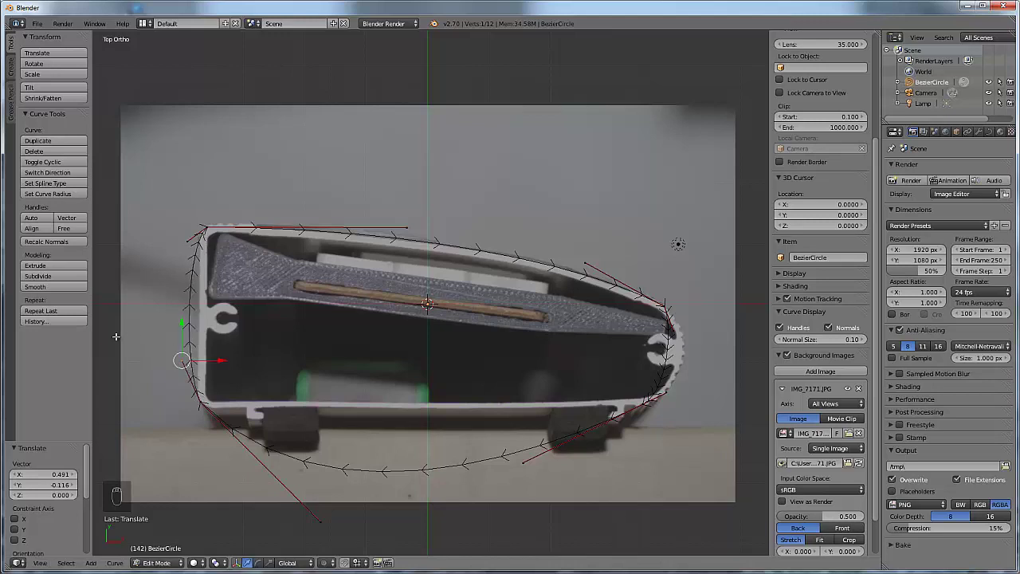
# - Subdivide the curve segment between the upper-left and lower-left points with one cut
pyautogui.rightClick(205, 228)
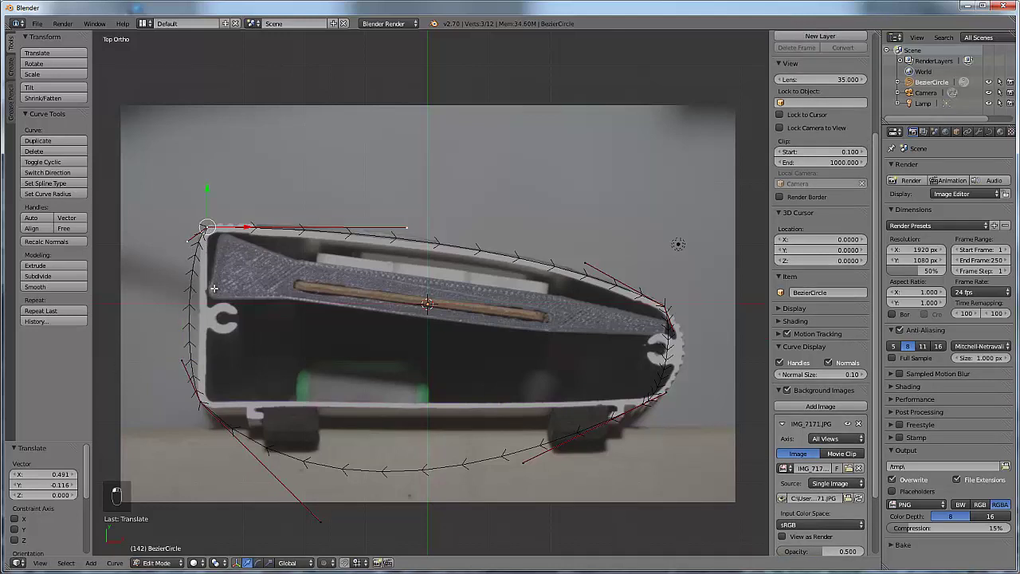
pyautogui.keyDown('shift'); pyautogui.rightClick(200, 396); pyautogui.keyUp('shift')
pyautogui.press('w')
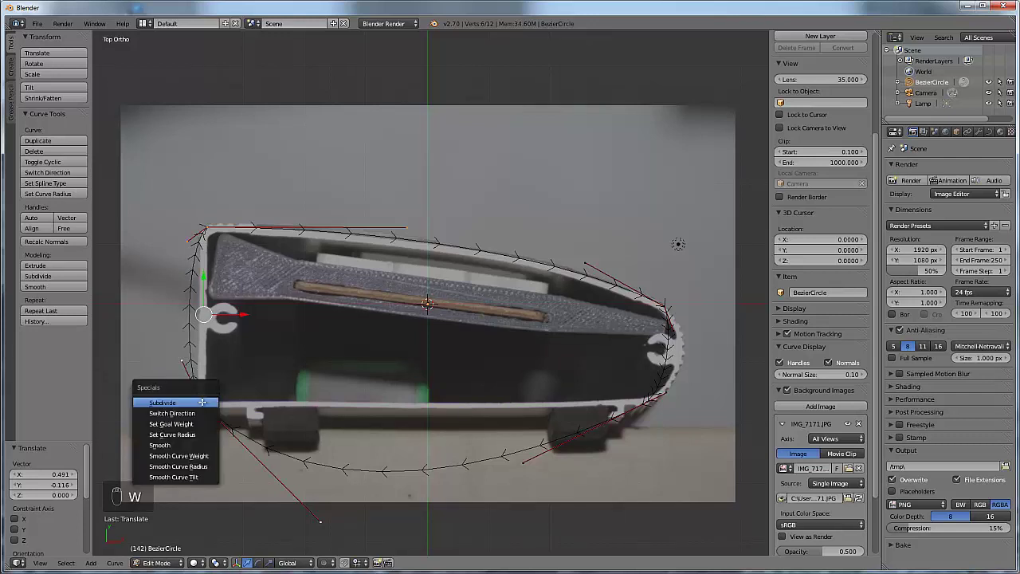
pyautogui.click(163, 403)
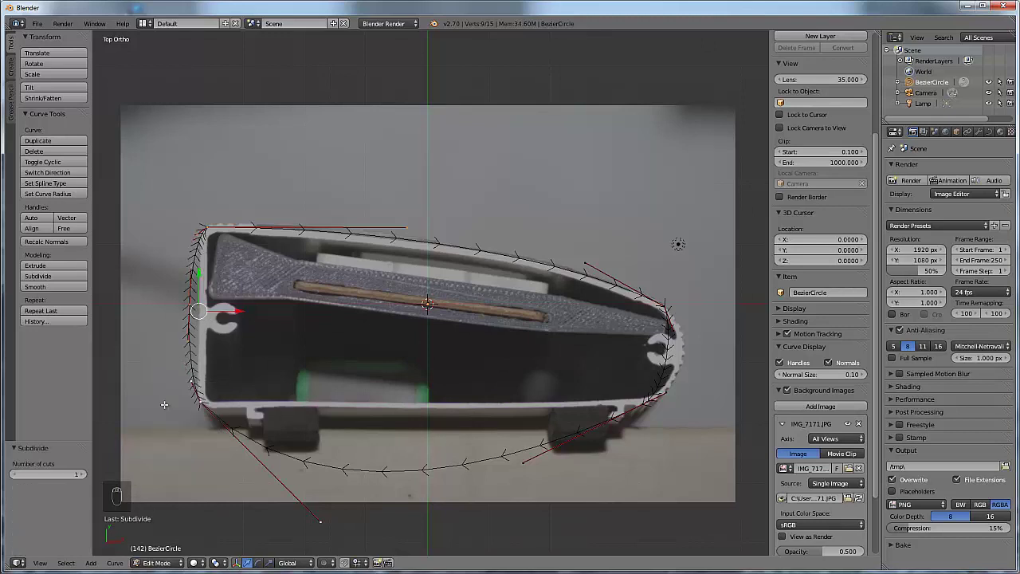
# - Move the new midpoint about 0.17, -0.21 onto the housing's left edge, and the lower-left point's upper handle about 0.09 in Y
pyautogui.moveTo(187, 302); pyautogui.dragTo(189, 304, button='right')
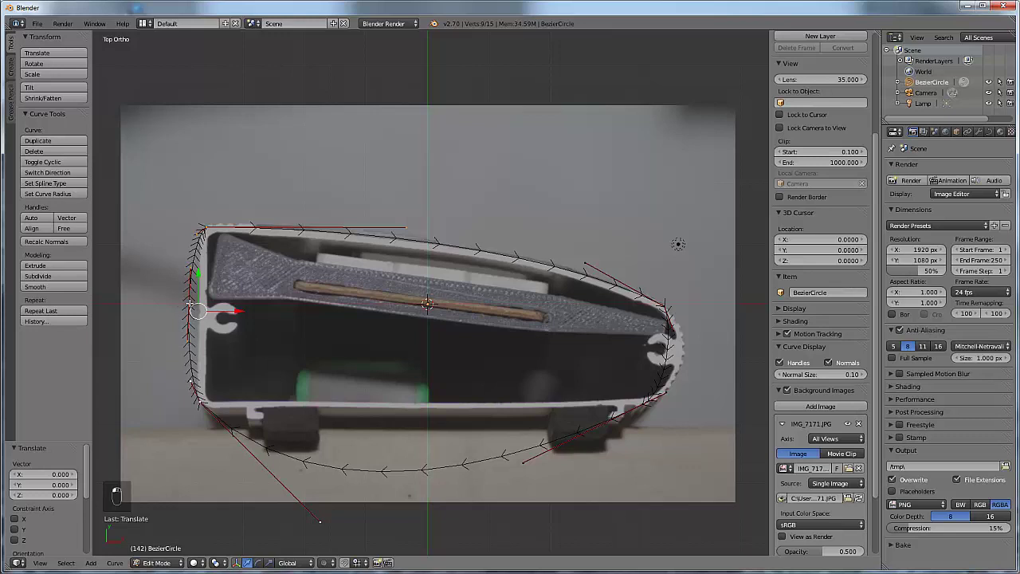
pyautogui.press('w')
pyautogui.press('Escape')
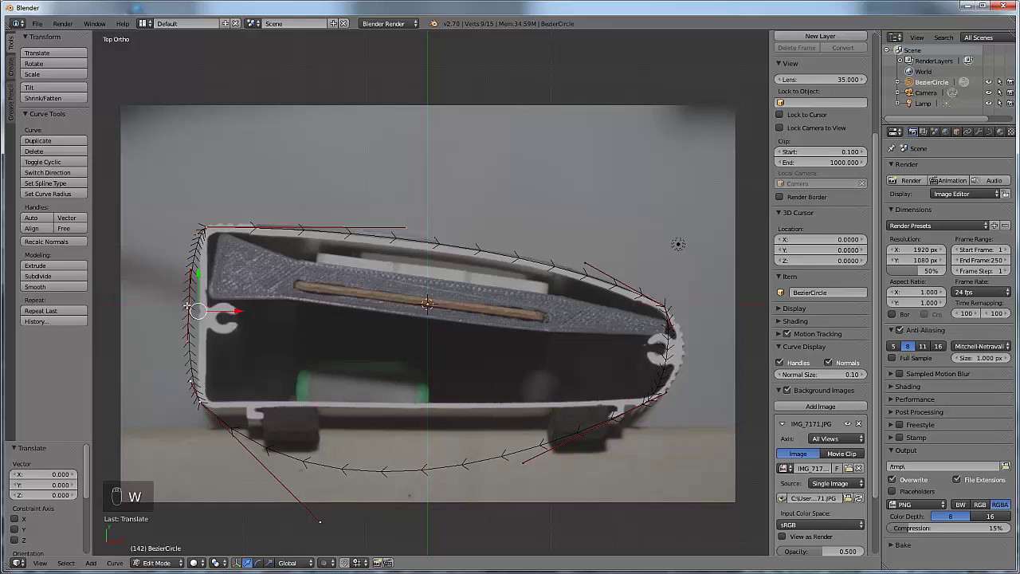
pyautogui.rightClick(185, 306)
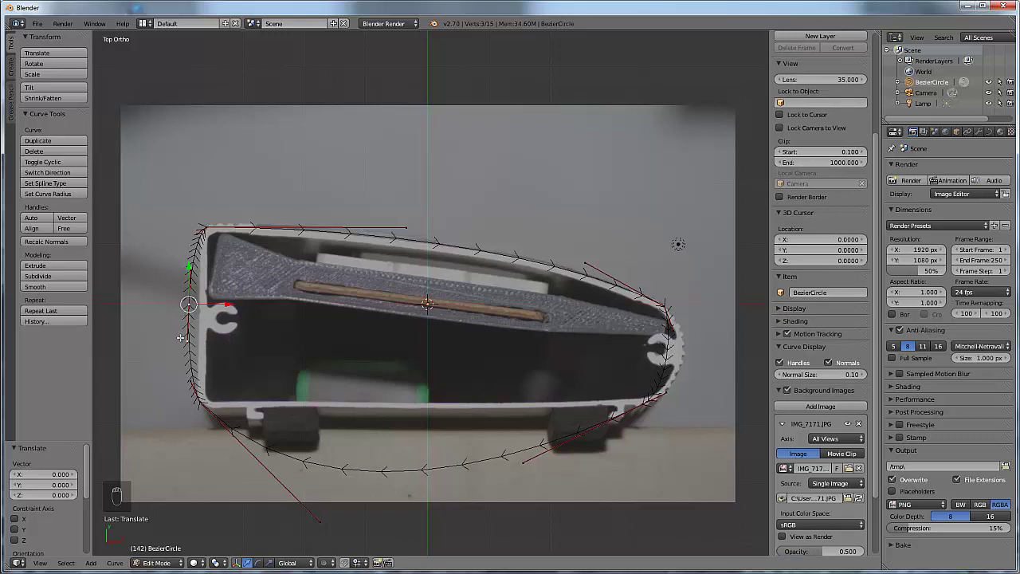
pyautogui.press('g')
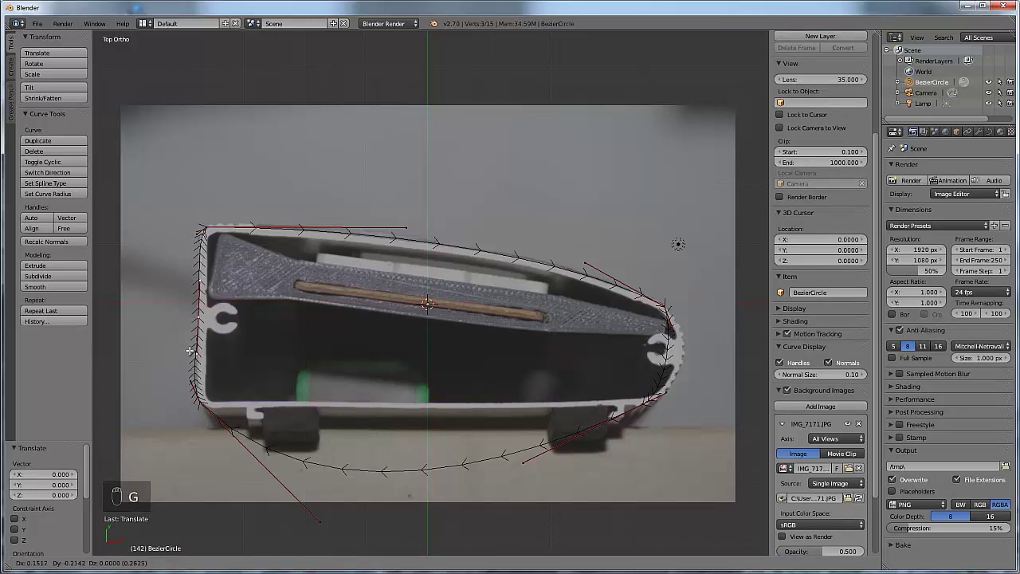
pyautogui.click(192, 350)
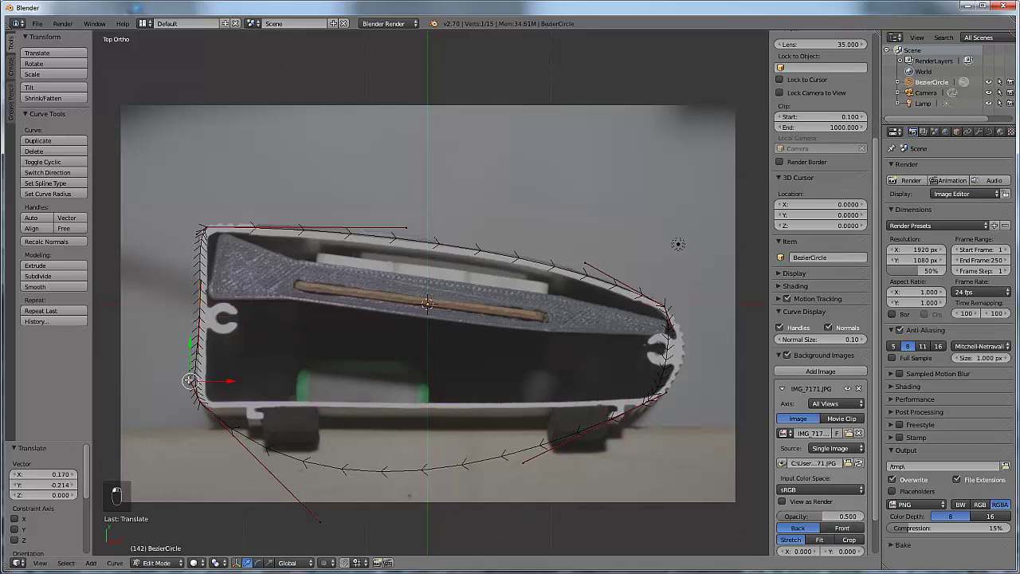
pyautogui.press('g')
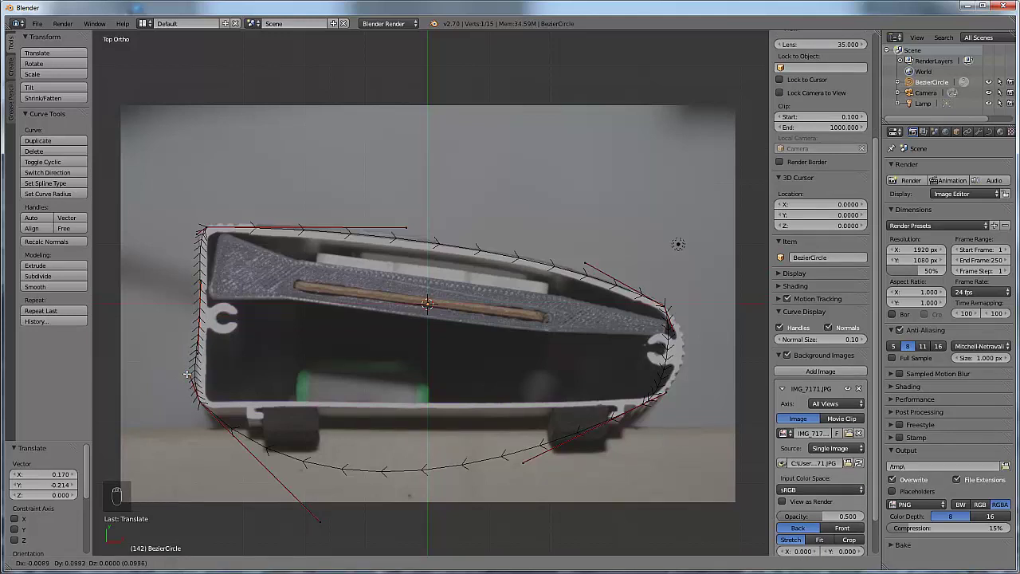
pyautogui.click(187, 374)
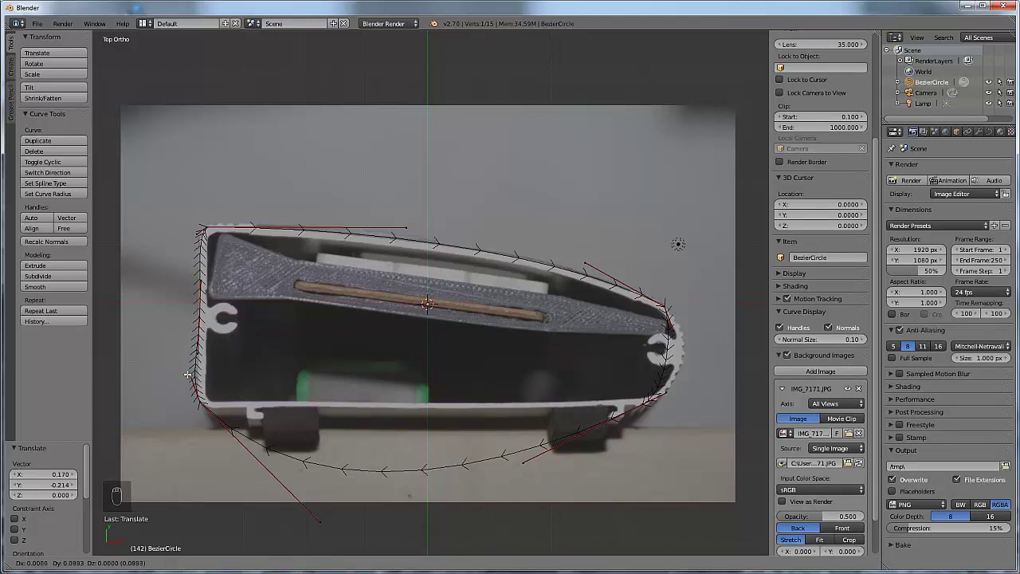
# - Set the handle type of the left edge's midpoint to Free
pyautogui.rightClick(200, 317)
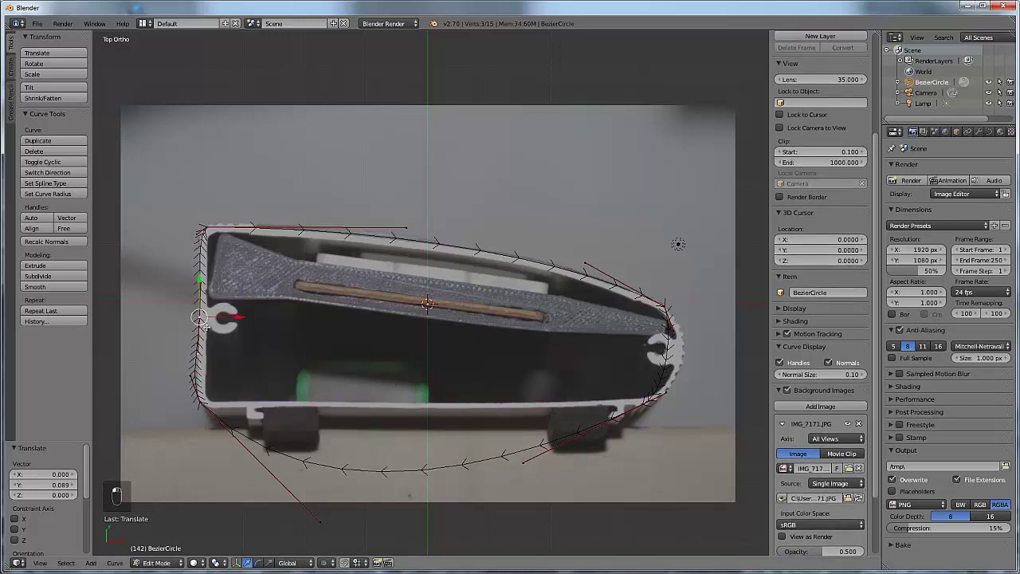
pyautogui.press('t')
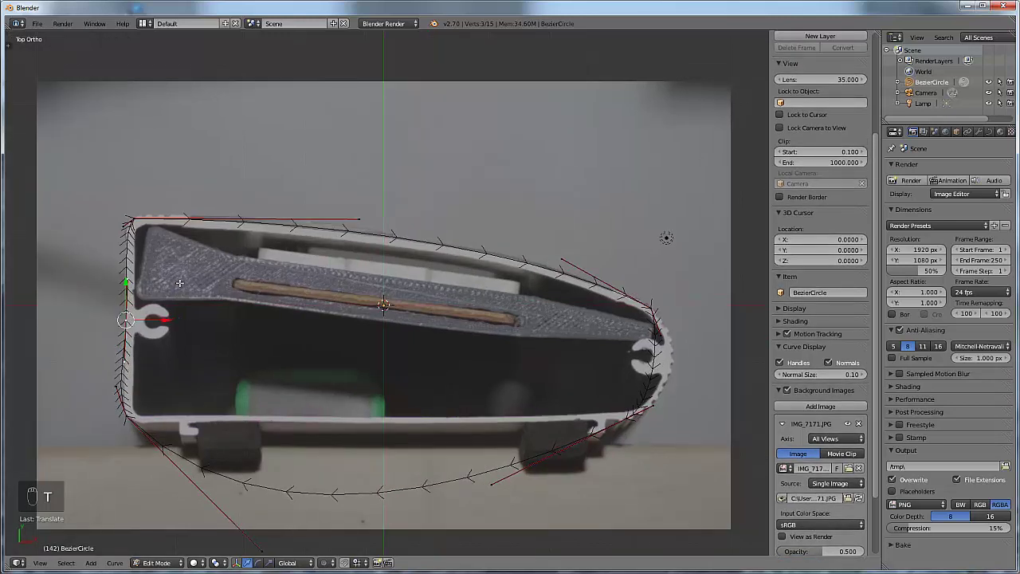
pyautogui.press('t')
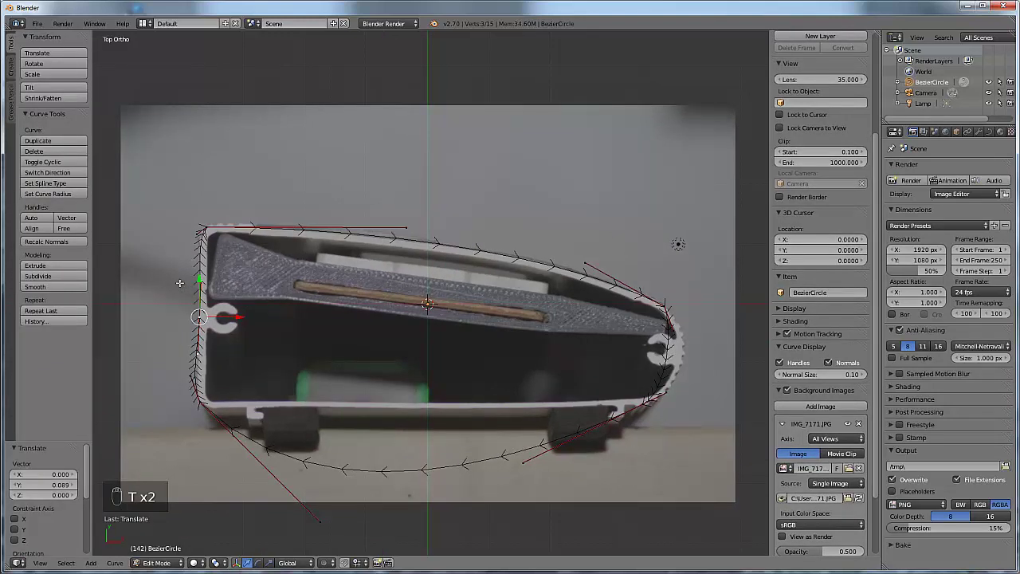
pyautogui.press('v')
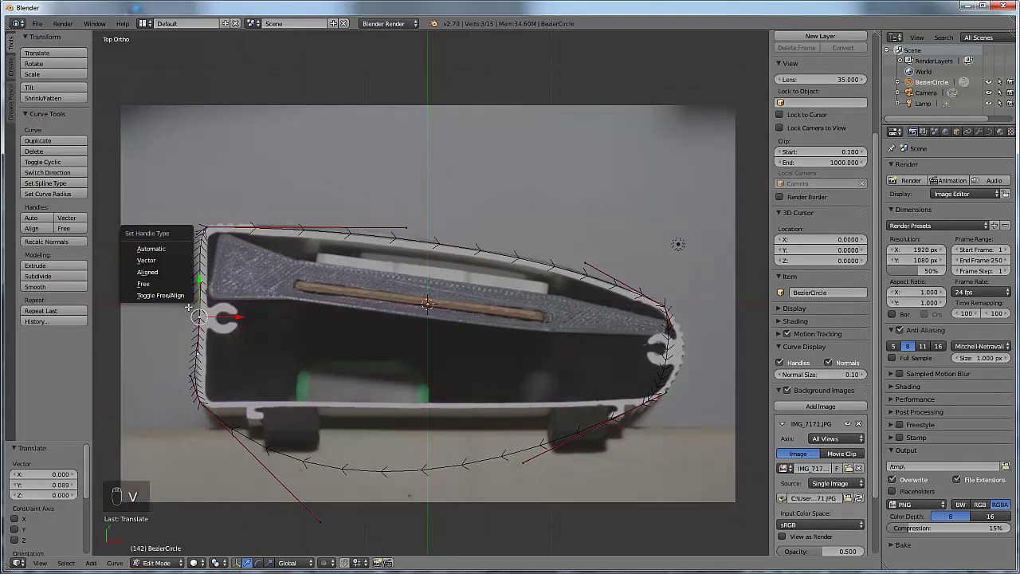
pyautogui.click(137, 285)
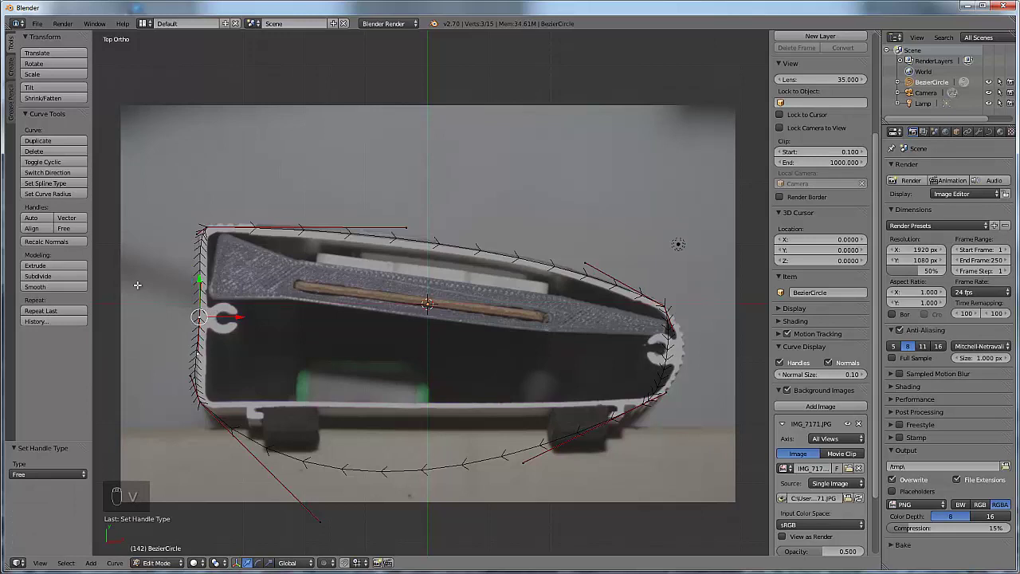
# - Move the left midpoint's lower handle about 0.01 in X and 0.02 in Y to fit the left edge
pyautogui.scroll(-2, 821, 319)
pyautogui.rightClick(197, 351)
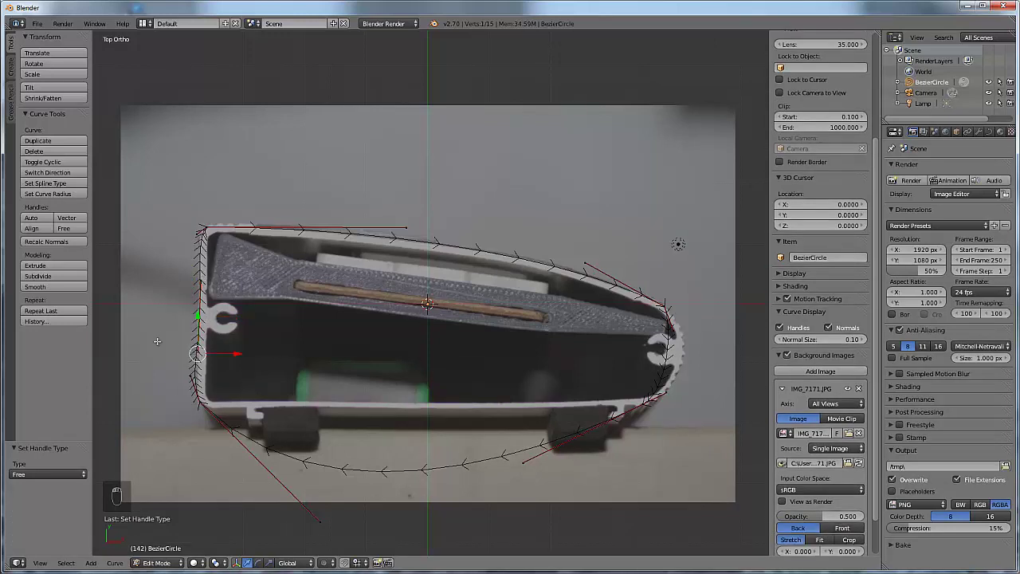
pyautogui.press('v')
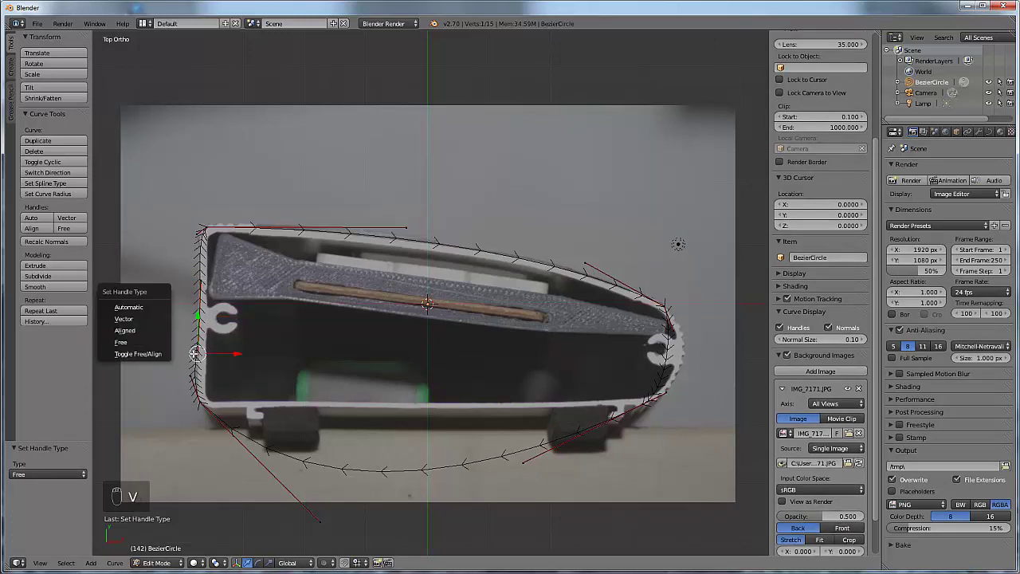
pyautogui.press('g')
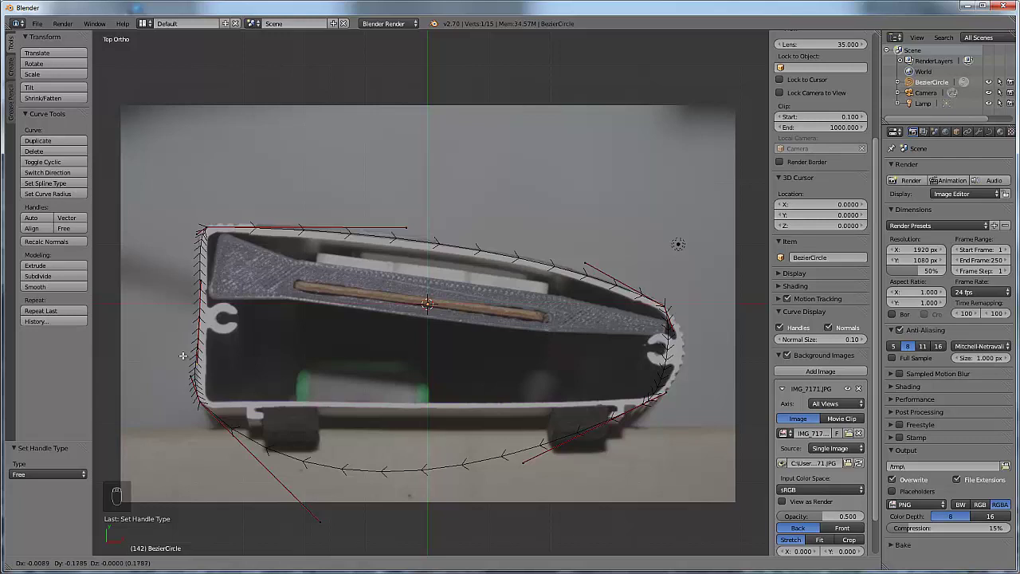
pyautogui.click(184, 344)
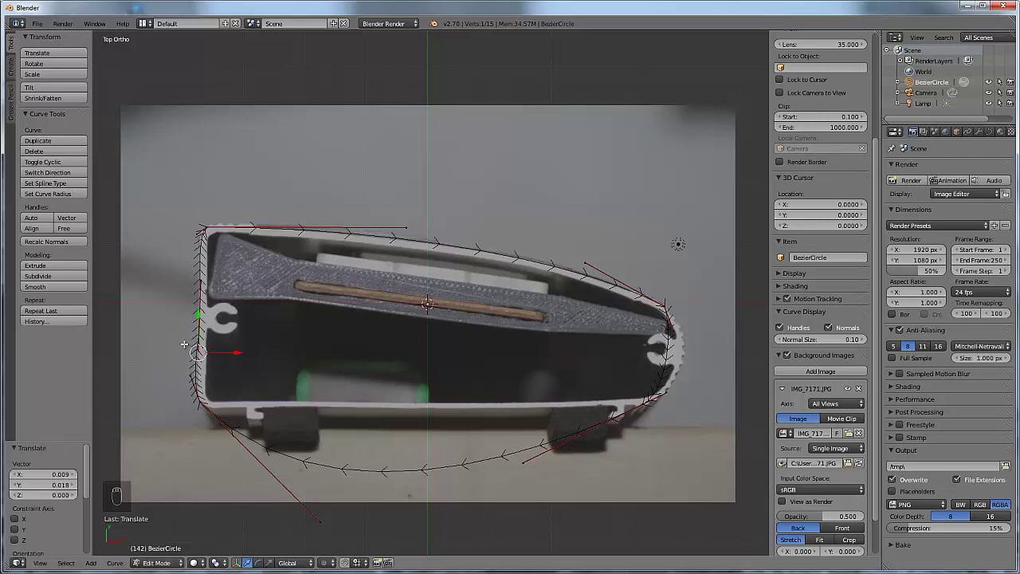
# - Move the lower-left corner point about -0.04, 0.1 and its upper handle about 0.13, 0.03 to straighten the left edge
pyautogui.rightClick(195, 407)
pyautogui.press('g')
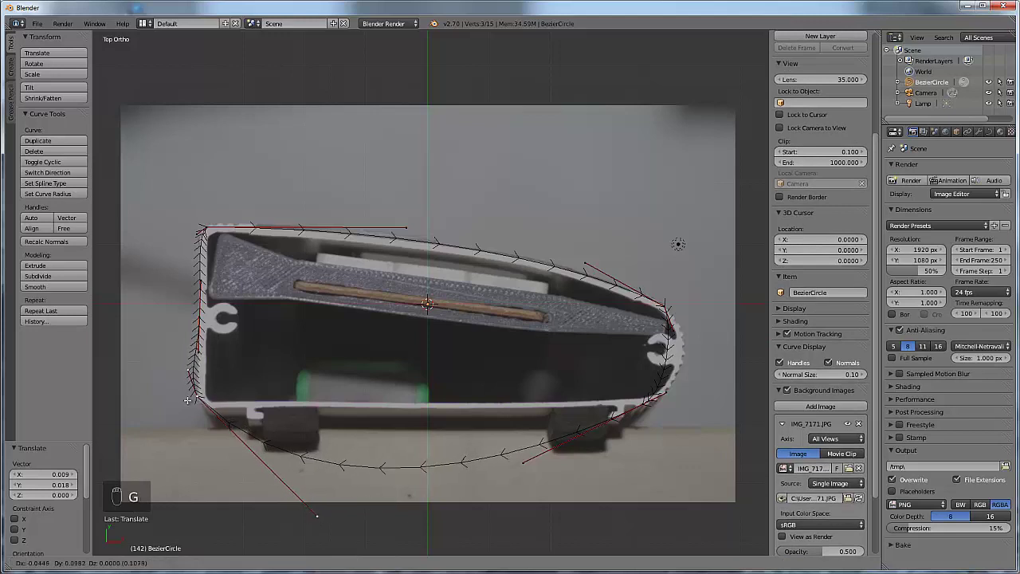
pyautogui.click(188, 400)
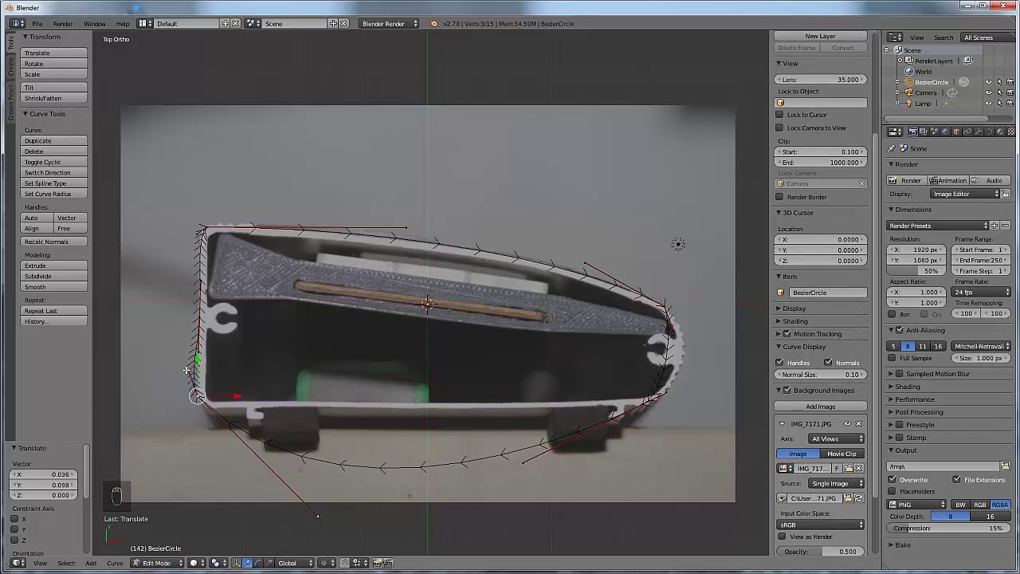
pyautogui.rightClick(186, 369)
pyautogui.press('g')
pyautogui.click(195, 368)
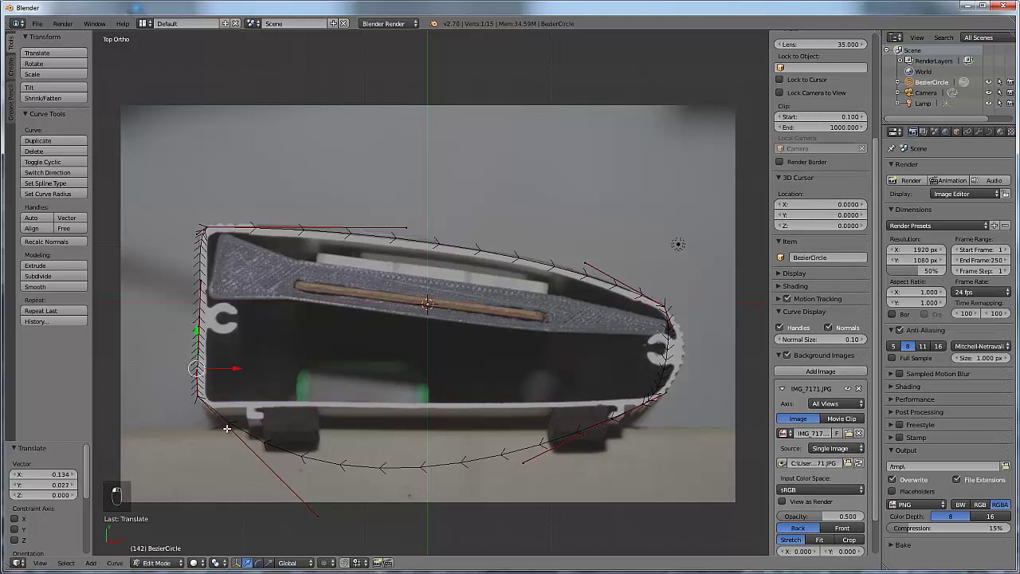
# - Move the lower-left corner point's lower handle about -2.08 in X and 1.46 in Y to pull in the bottom curve
pyautogui.press('g')
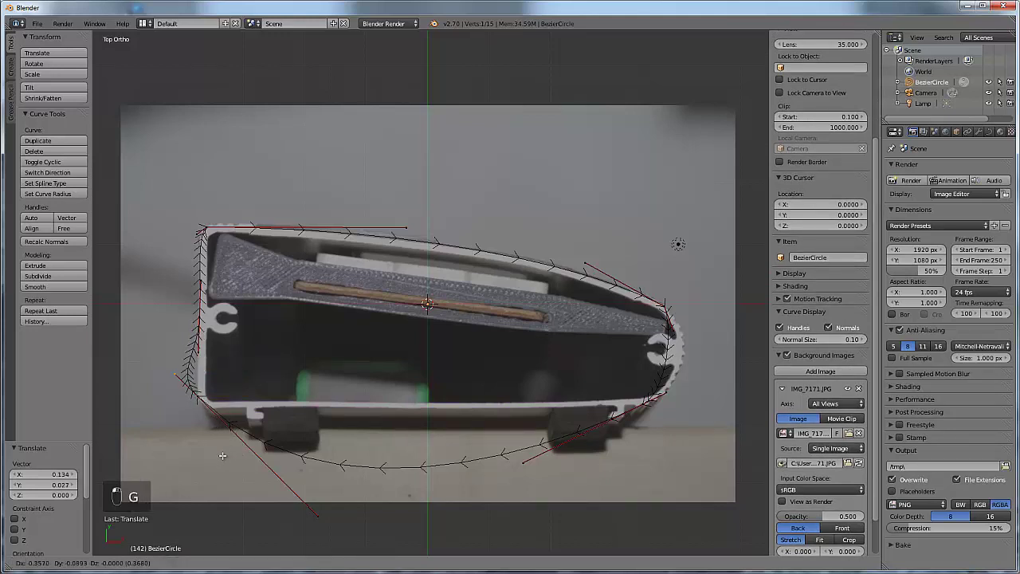
pyautogui.rightClick(204, 443)
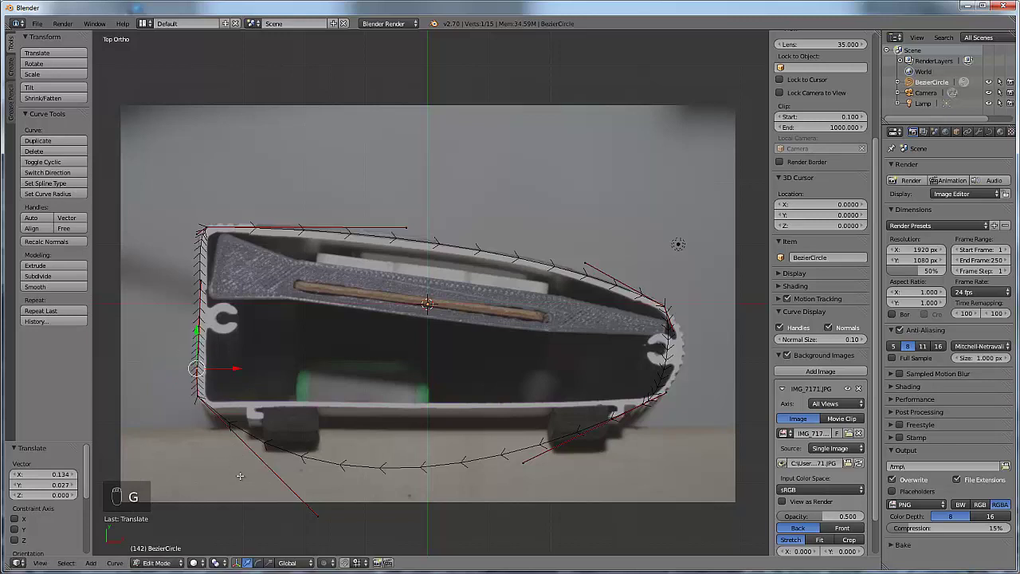
pyautogui.rightClick(318, 516)
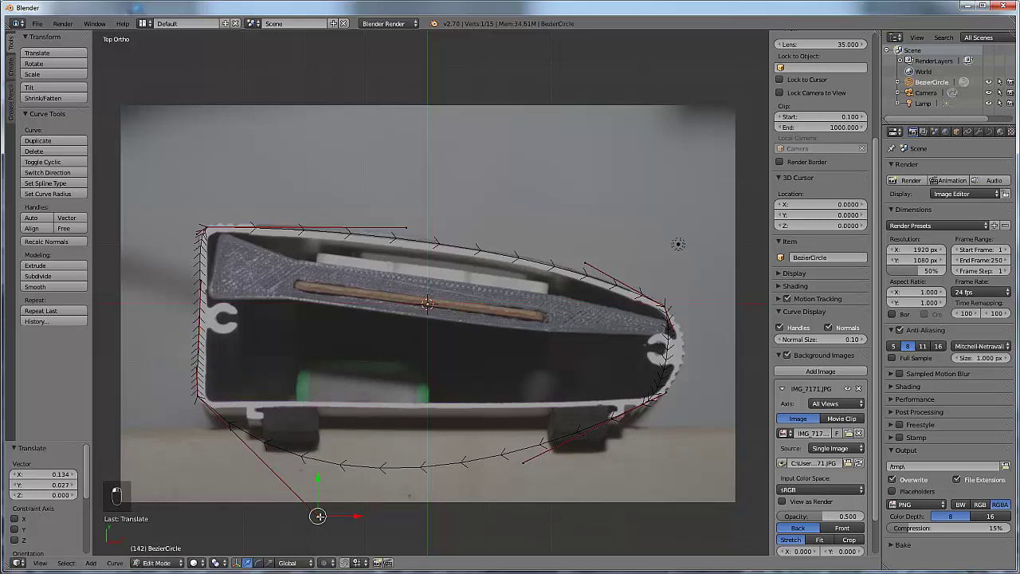
pyautogui.press('g')
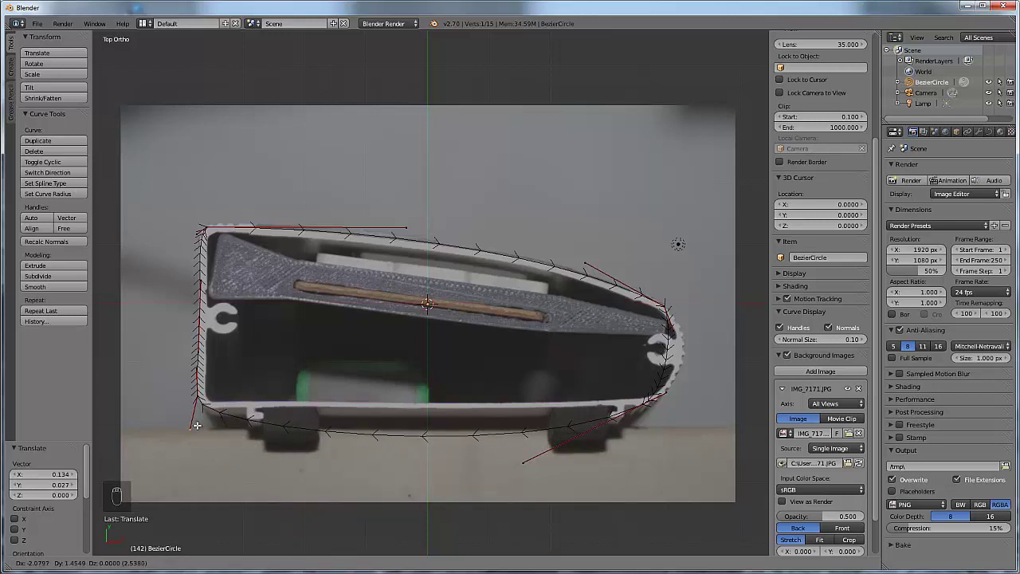
pyautogui.click(197, 425)
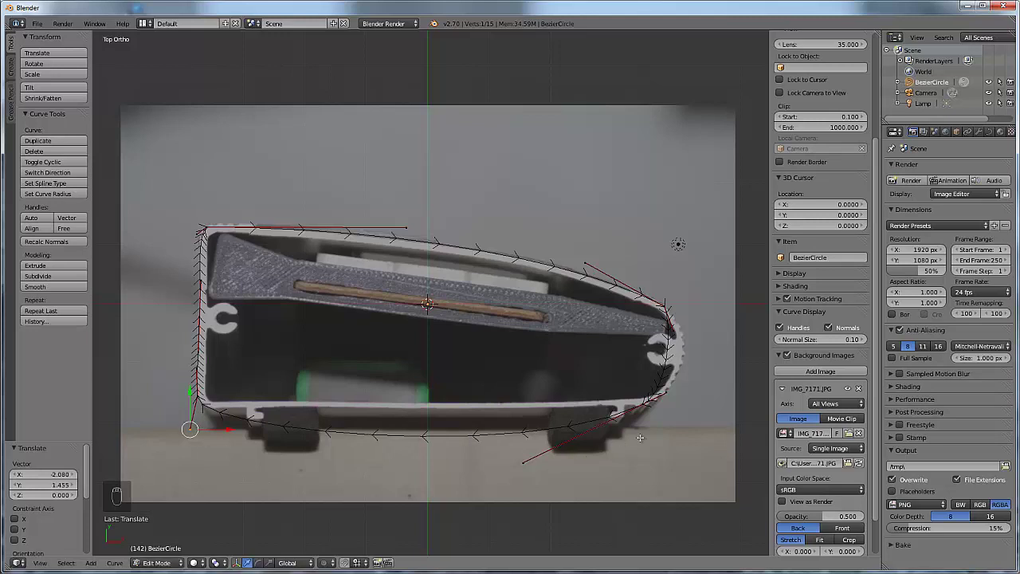
# - Move the lower-right point's bottom-edge handle about -1.02 in X and 0.91 in Y to flatten the bottom curve
pyautogui.rightClick(658, 396)
pyautogui.rightClick(643, 404)
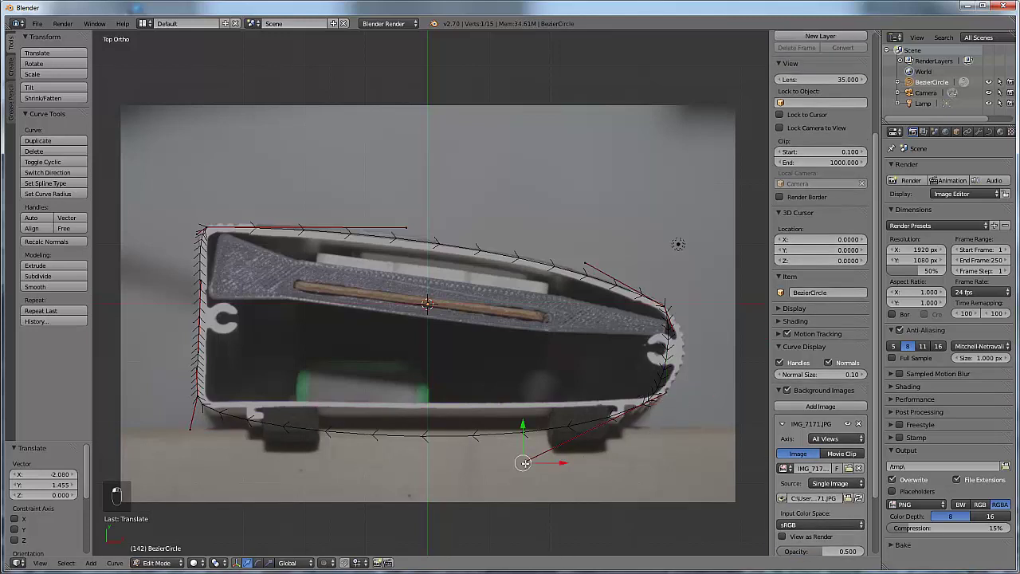
pyautogui.press('g')
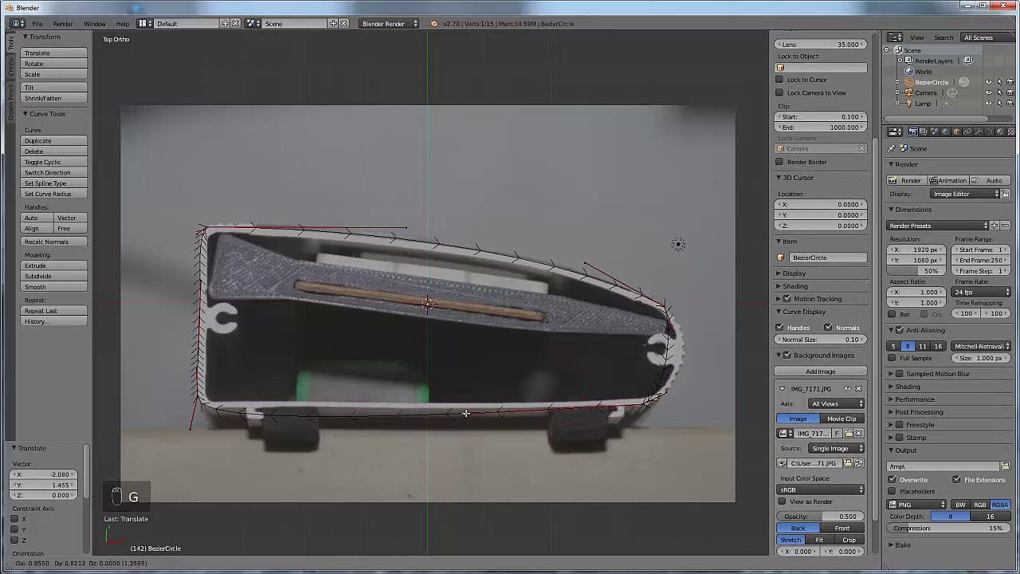
pyautogui.click(461, 409)
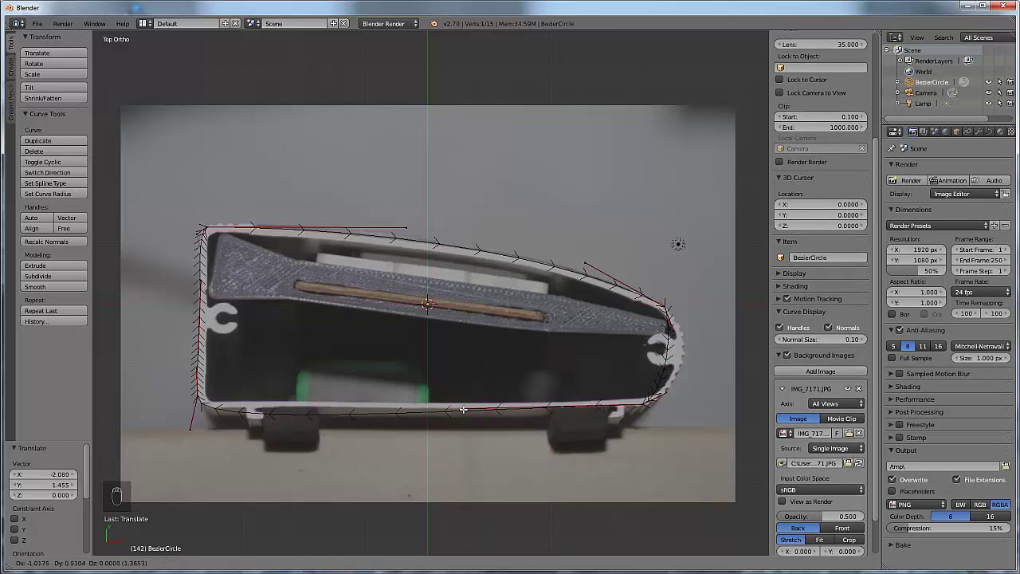
# - Subdivide the bottom segment between the lower-right and lower-left points with one cut
pyautogui.rightClick(638, 405)
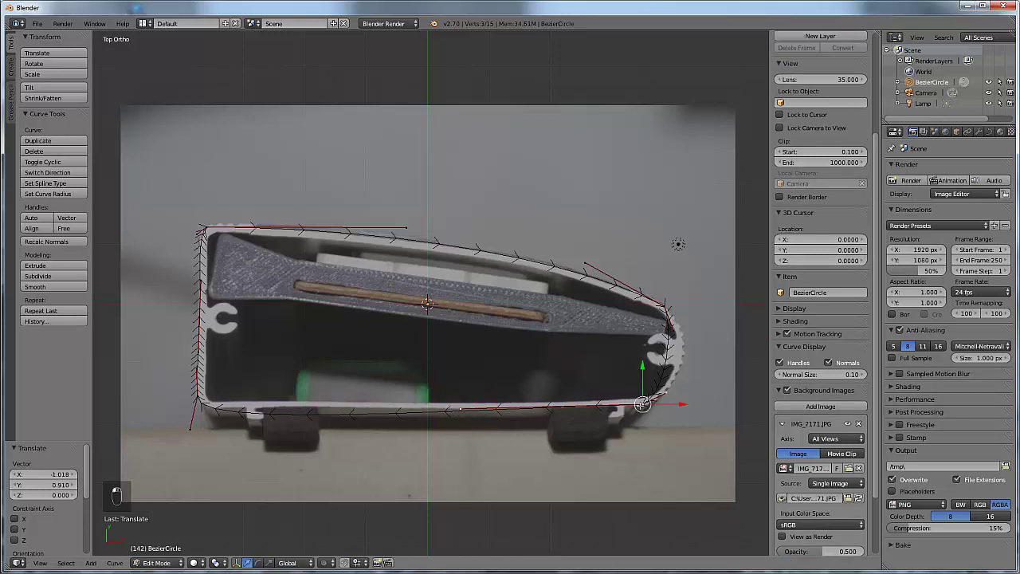
pyautogui.keyDown('shift'); pyautogui.rightClick(198, 397); pyautogui.keyUp('shift')
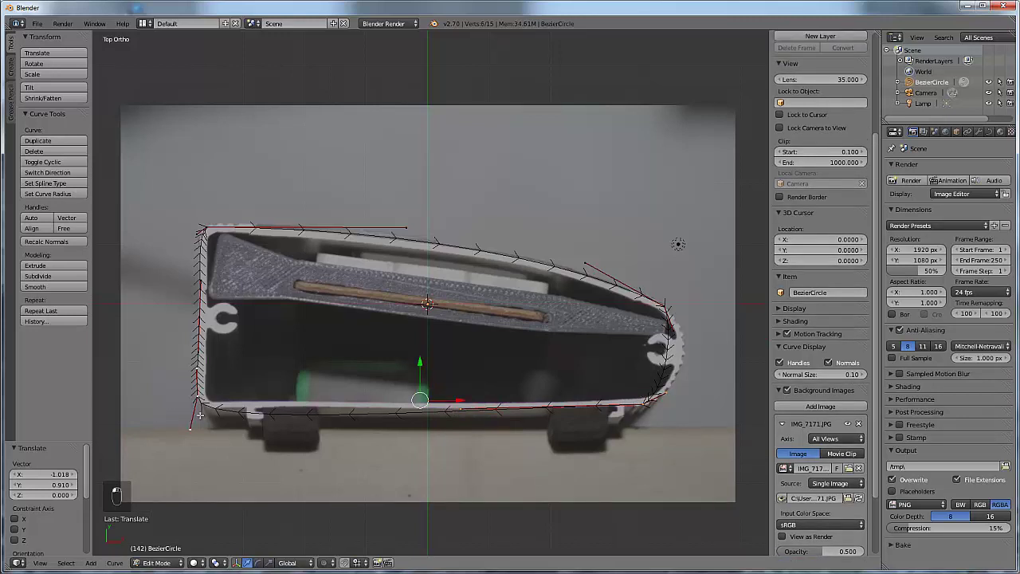
pyautogui.press('w')
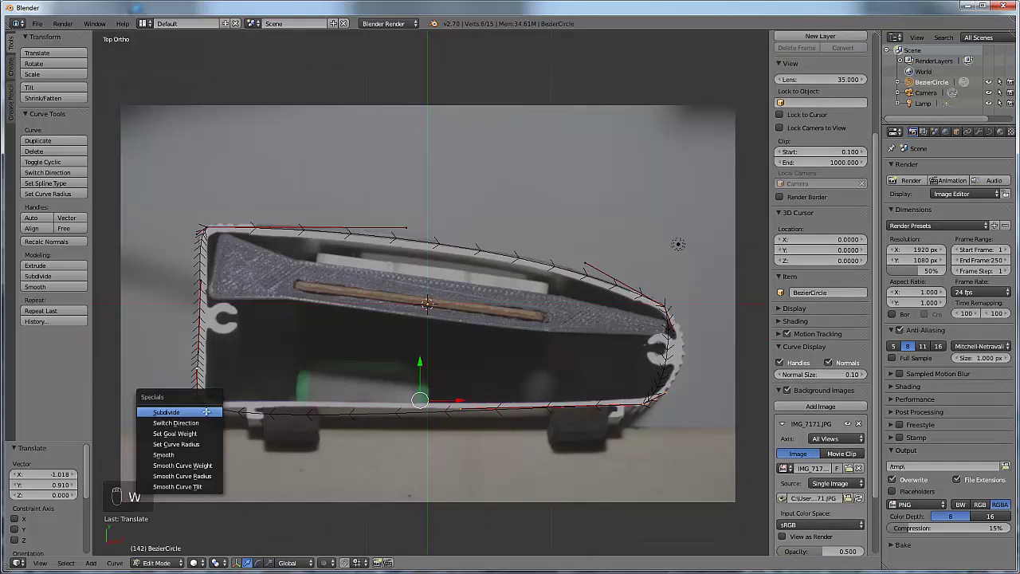
pyautogui.click(176, 412)
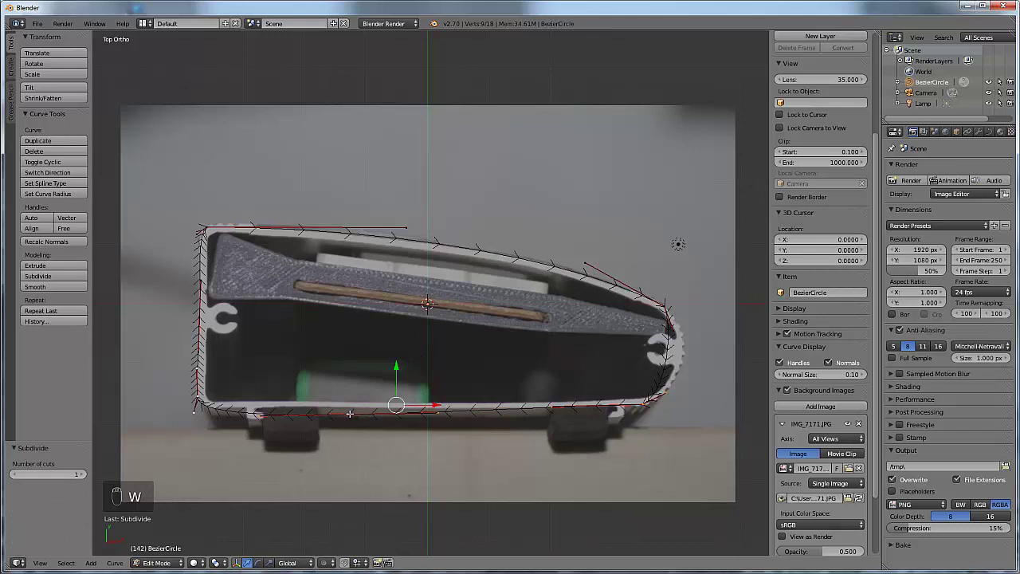
# - Move the bottom edge's new midpoint about -0.47, 0.12 onto the housing edge, and its right handle about -0.02, -0.05
pyautogui.rightClick(349, 414)
pyautogui.press('g')
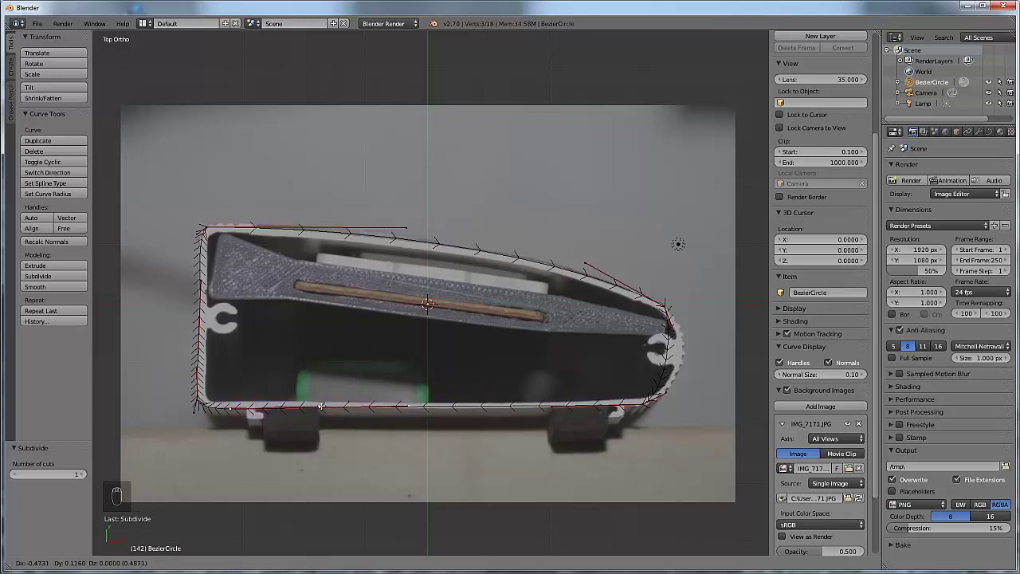
pyautogui.click(320, 406)
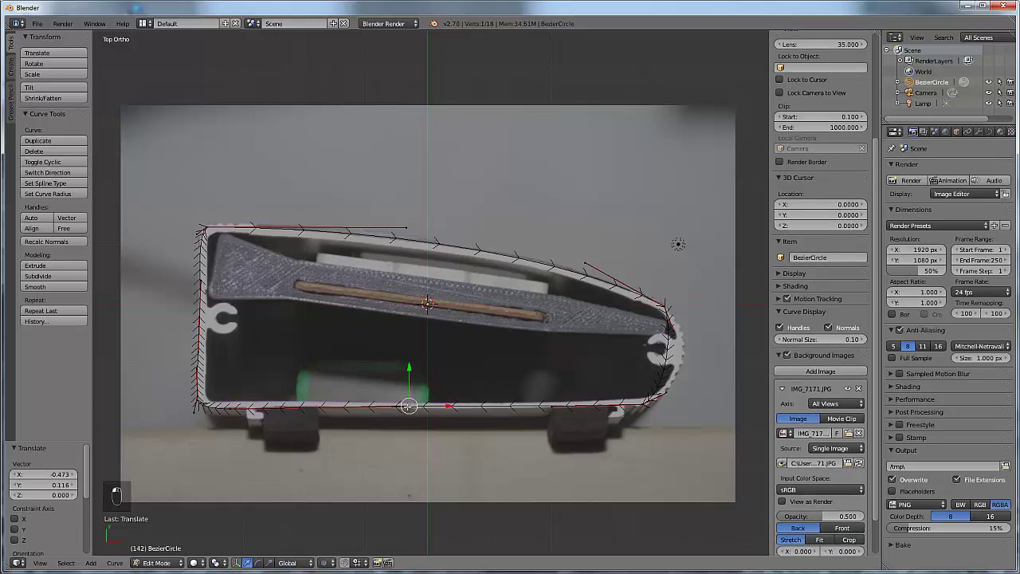
pyautogui.press('g')
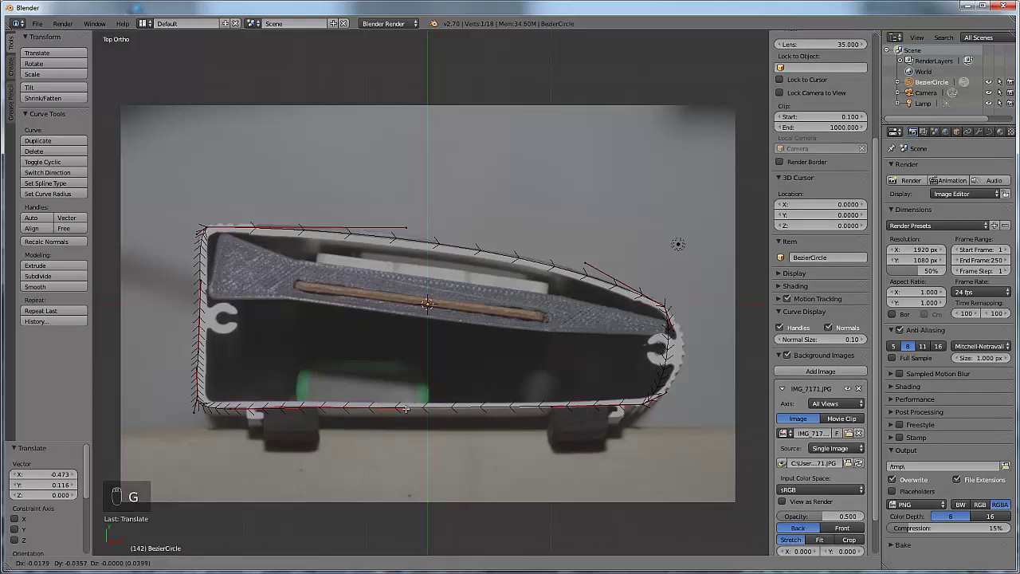
pyautogui.click(406, 409)
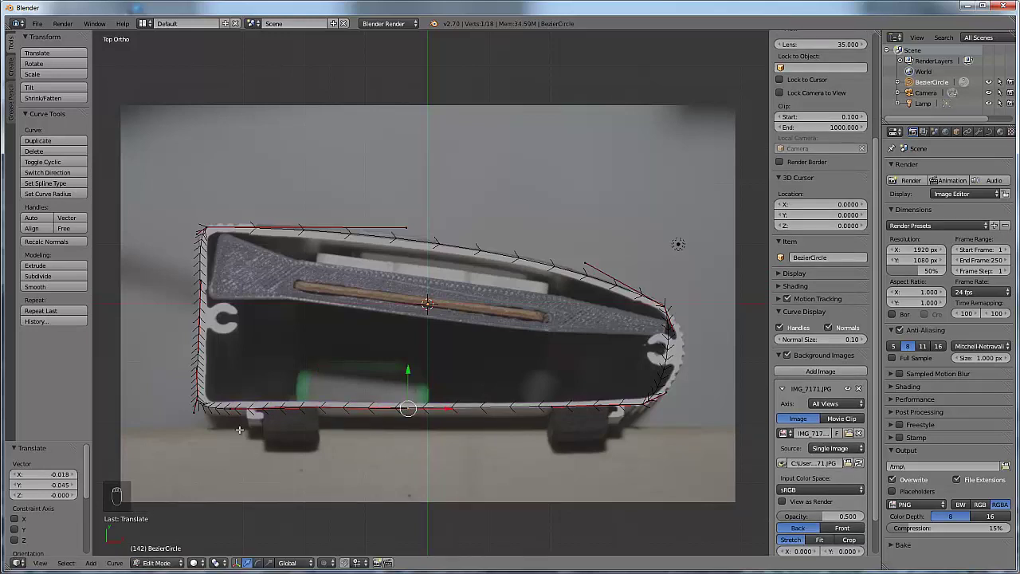
# - Move the lower-left corner point's lower handle about 0.17 in X and -0.03 in Y to round the corner
pyautogui.keyDown('ctrl'); pyautogui.scroll(-3, 237, 425); pyautogui.keyUp('ctrl')
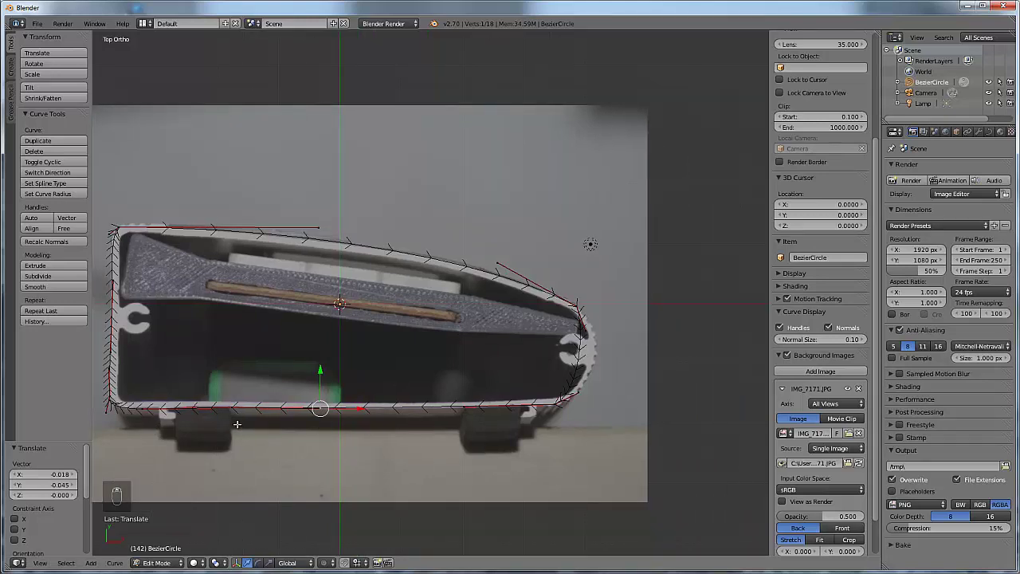
pyautogui.keyDown('ctrl'); pyautogui.scroll(3, 236, 424); pyautogui.keyUp('ctrl')
pyautogui.scroll(5, 237, 425)
pyautogui.keyDown('shift'); pyautogui.moveTo(234, 421); pyautogui.dragTo(592, 267, button='middle'); pyautogui.keyUp('shift')
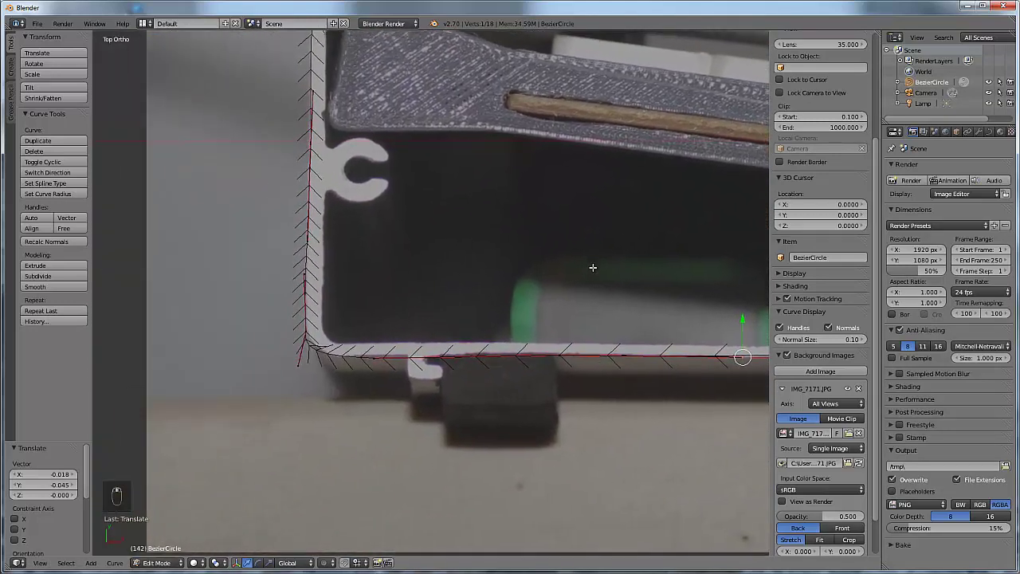
pyautogui.scroll(3, 592, 267)
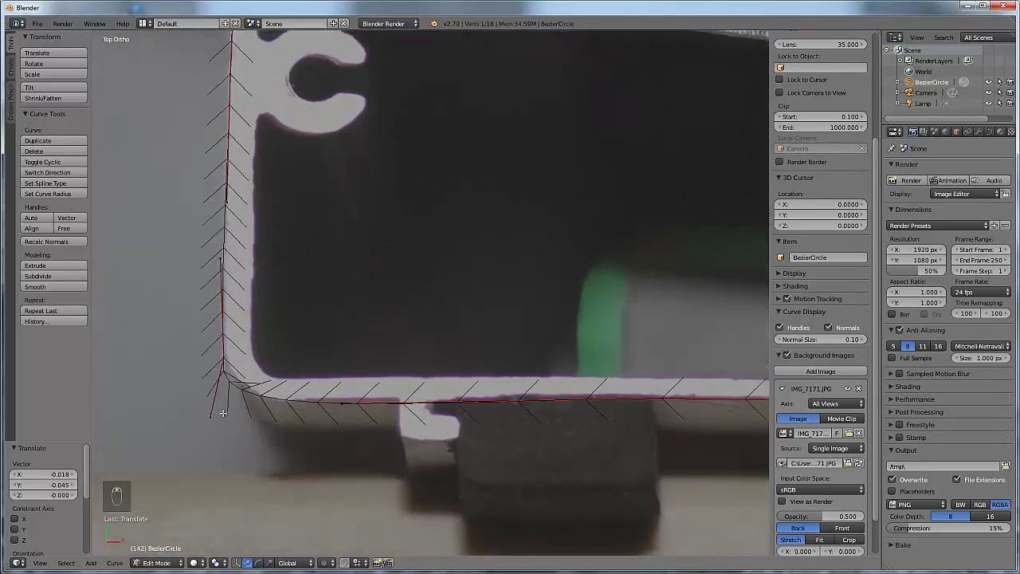
pyautogui.rightClick(208, 416)
pyautogui.press('g')
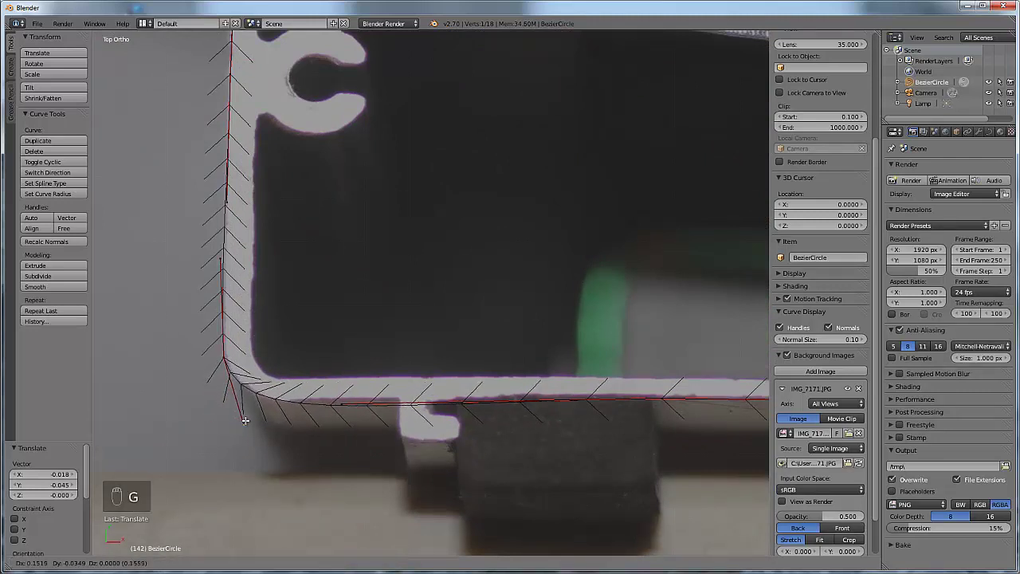
pyautogui.click(247, 418)
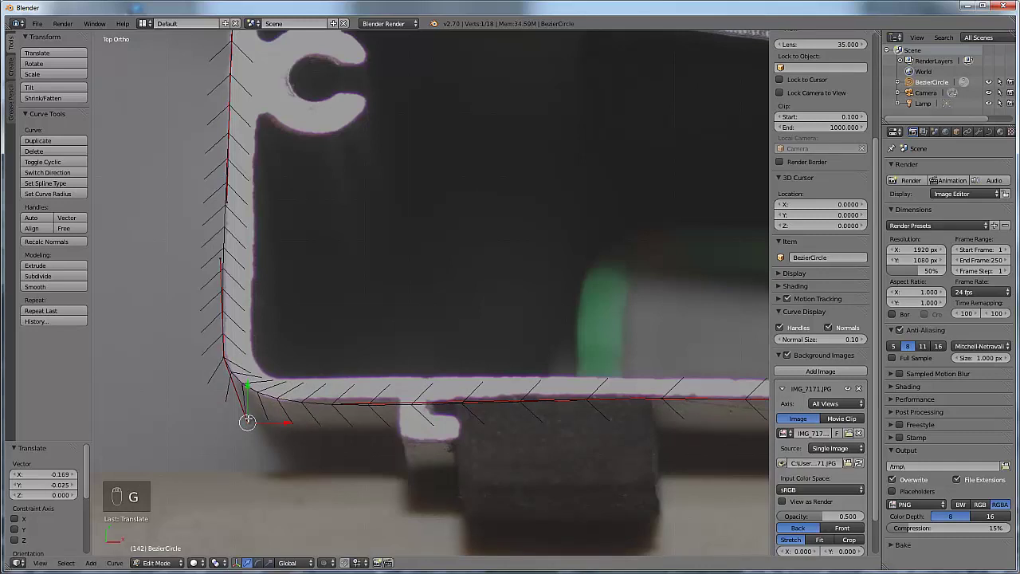
# - Nudge the lower-left corner point about 0.005 in X and its lower handle about 0.007, -0.02 to refine the corner
pyautogui.rightClick(223, 356)
pyautogui.press('g')
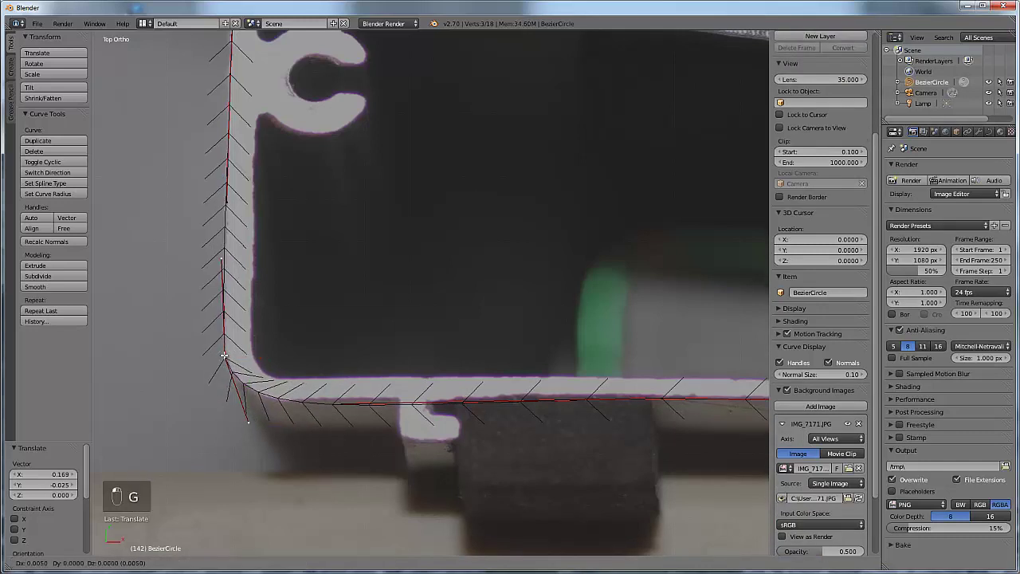
pyautogui.click(225, 357)
pyautogui.rightClick(248, 423)
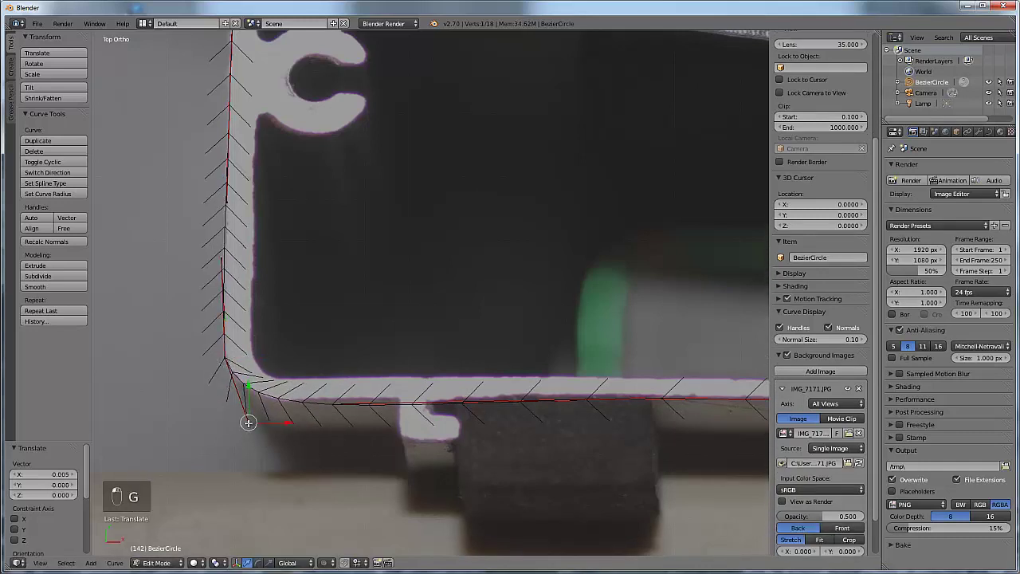
pyautogui.press('g')
pyautogui.click(250, 426)
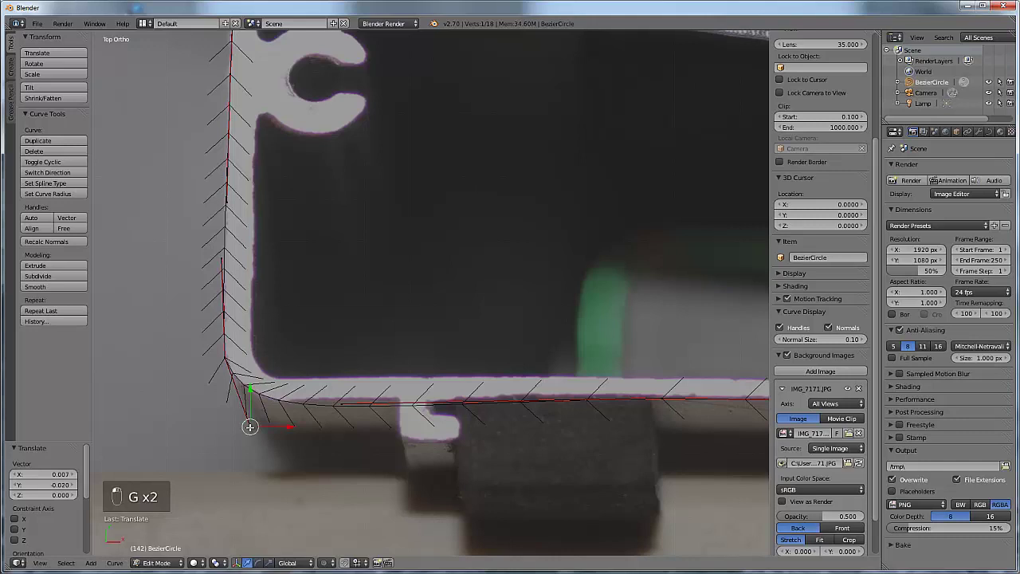
# - Raise the bottom edge's midpoint about 0.015 in Y and move its left handle about 0.005, 0.05
pyautogui.rightClick(660, 395)
pyautogui.press('g')
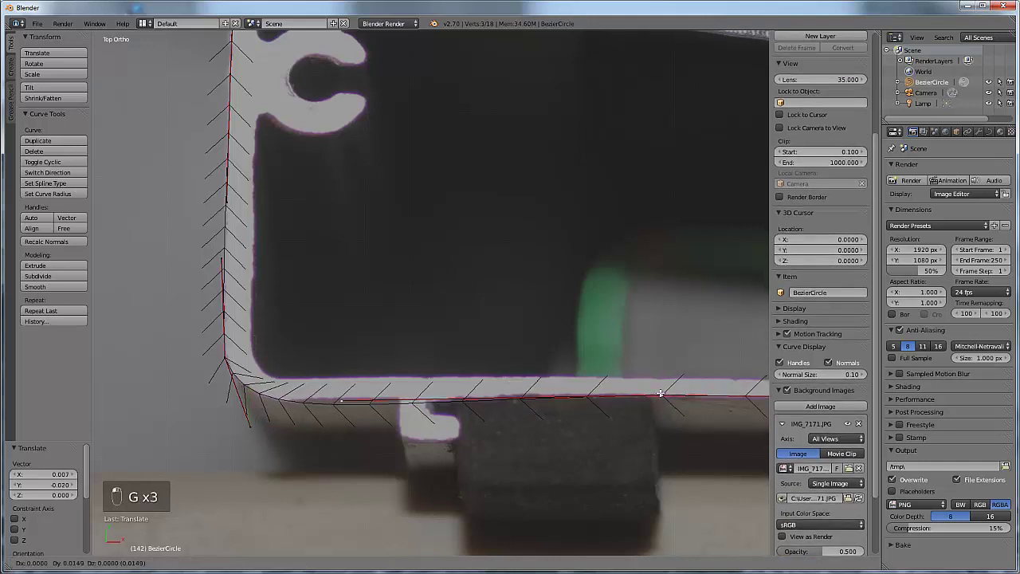
pyautogui.click(661, 394)
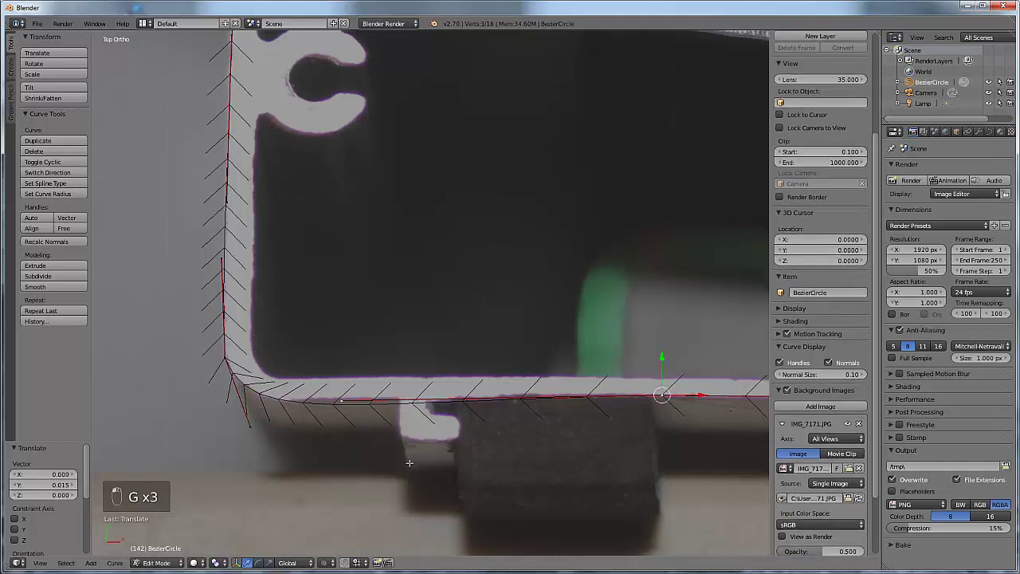
pyautogui.rightClick(340, 401)
pyautogui.press('g')
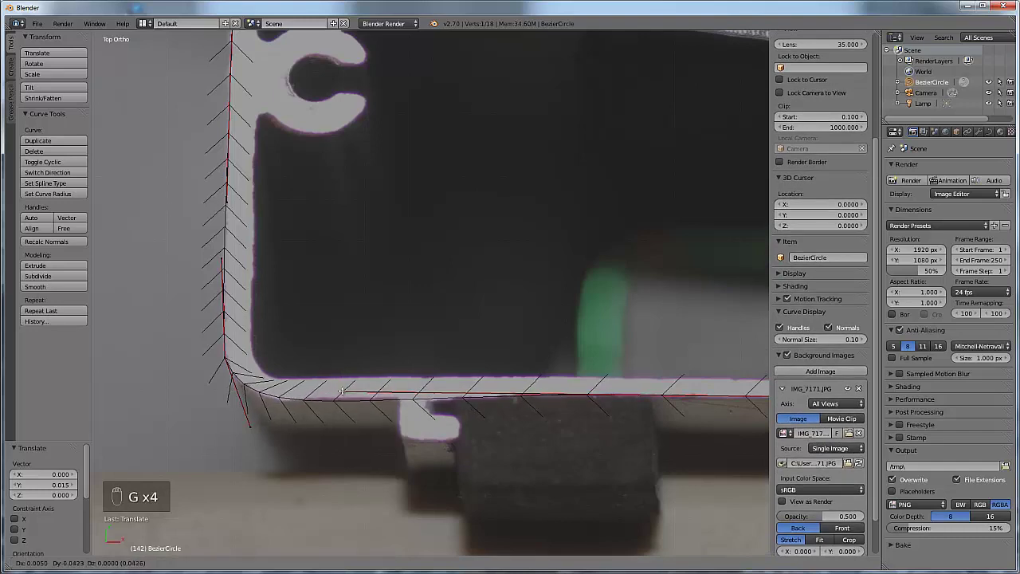
pyautogui.click(383, 420)
# - Move the lower-right point's left handle about -0.002 in X and -0.047 in Y to follow the bottom edge
pyautogui.keyDown('shift'); pyautogui.moveTo(507, 402); pyautogui.dragTo(310, 412, button='middle'); pyautogui.keyUp('shift')
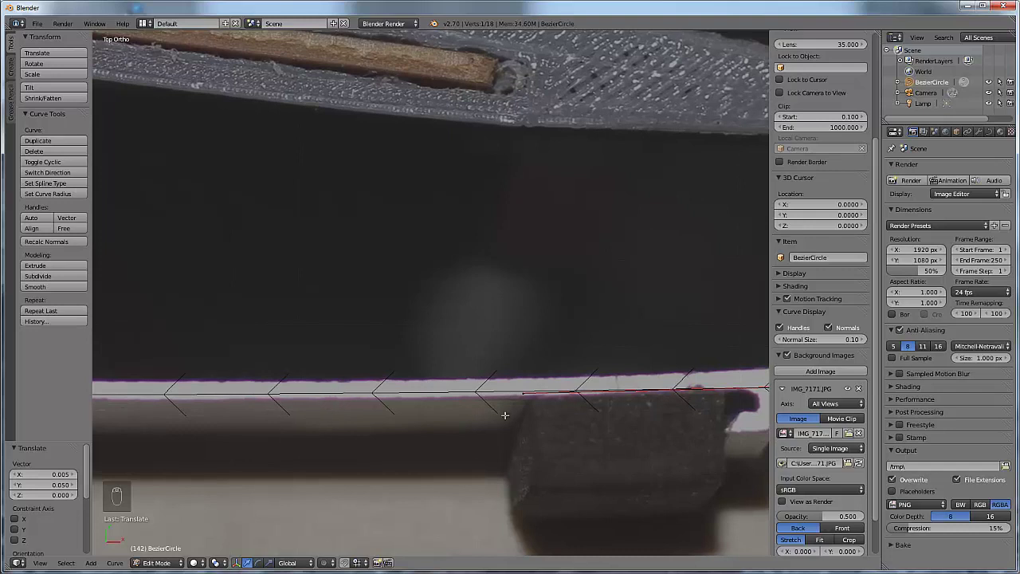
pyautogui.rightClick(522, 392)
pyautogui.press('g')
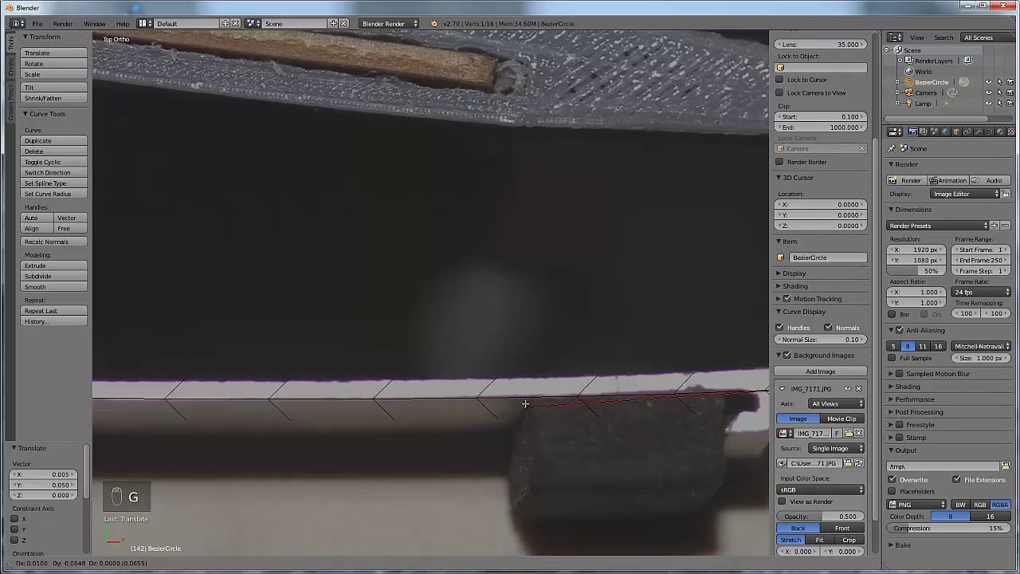
pyautogui.click(525, 404)
# - Move the lower-right point's right handle about 0.36 in X and 0.01 in Y to widen the rounded end
pyautogui.keyDown('shift'); pyautogui.moveTo(523, 404); pyautogui.dragTo(253, 452, button='middle'); pyautogui.keyUp('shift')
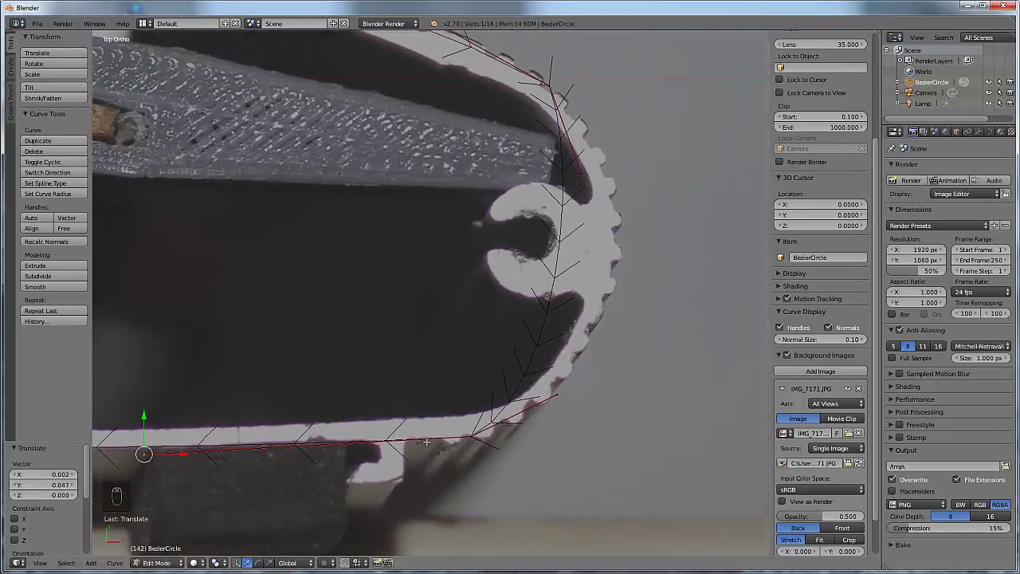
pyautogui.rightClick(556, 396)
pyautogui.press('g')
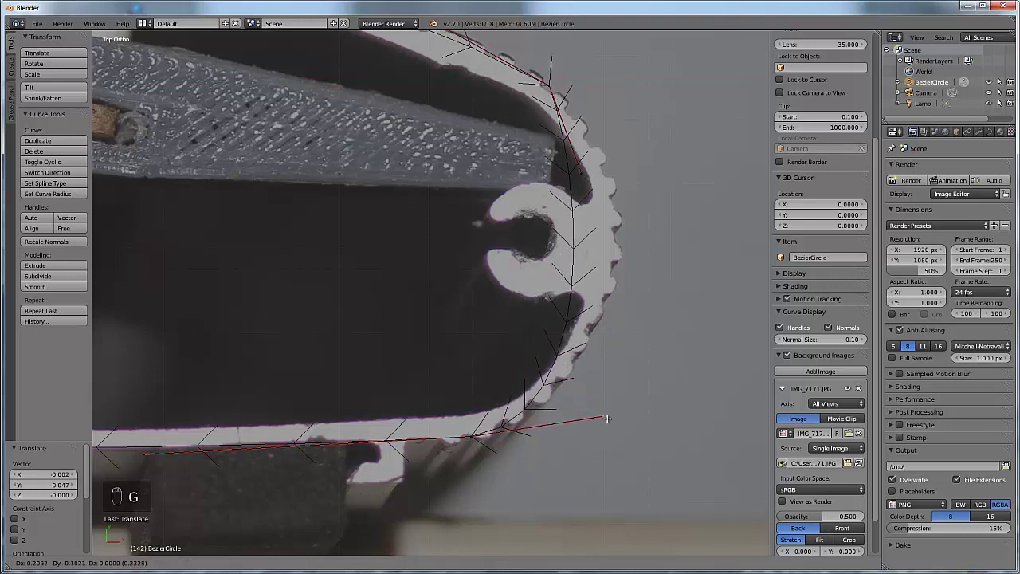
pyautogui.click(637, 393)
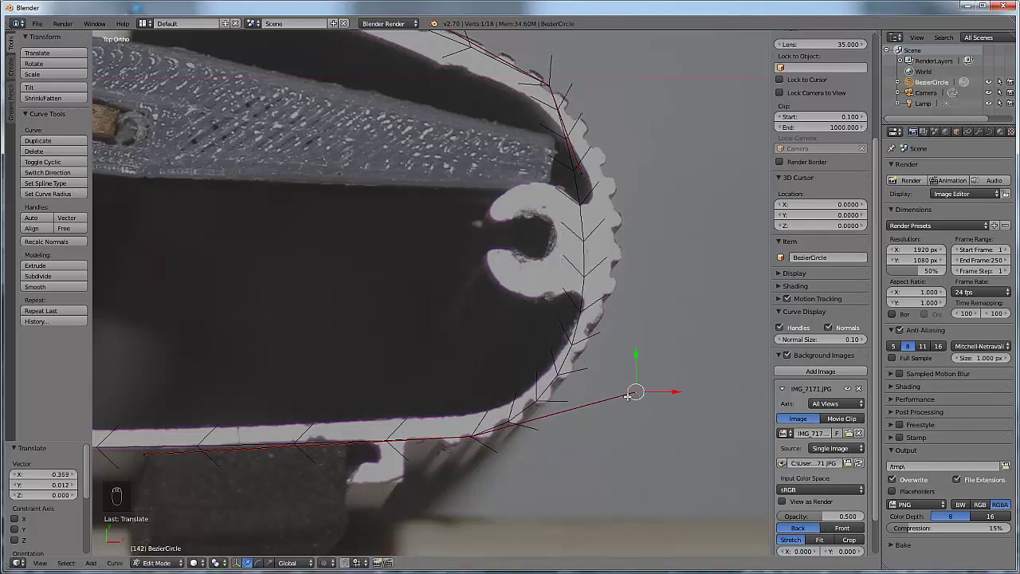
# - Move the upper-right point's lower handle about 0.11, -0.06 along the rounded end, and the point itself about -0.005, -0.002
pyautogui.rightClick(552, 84)
pyautogui.press('g')
pyautogui.click(606, 185)
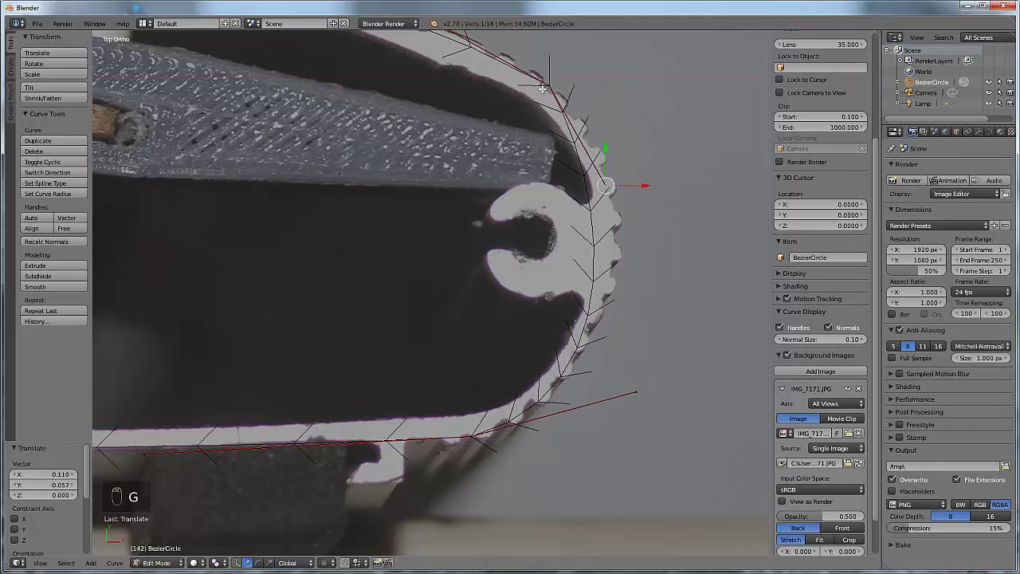
pyautogui.press('g')
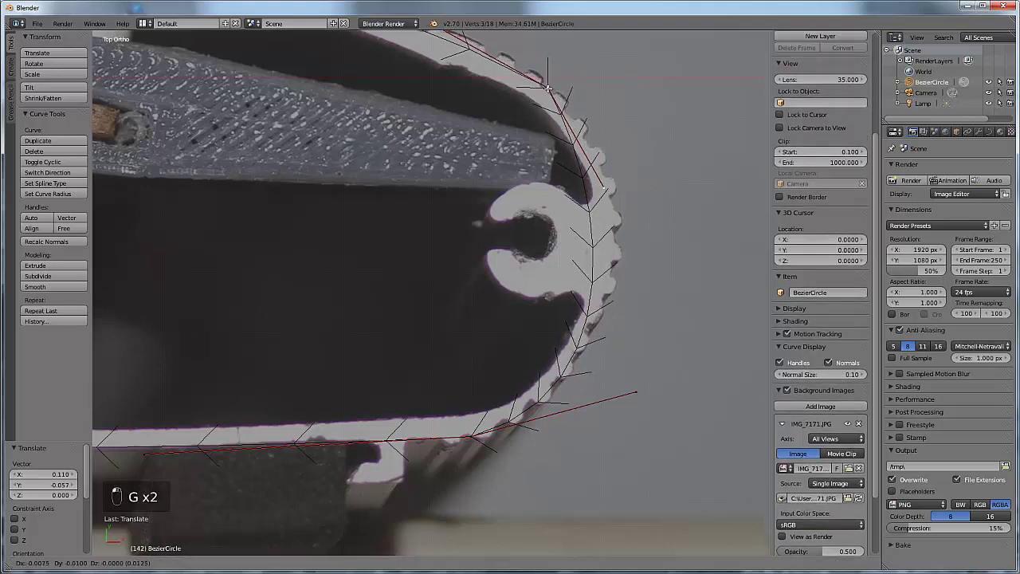
pyautogui.click(548, 86)
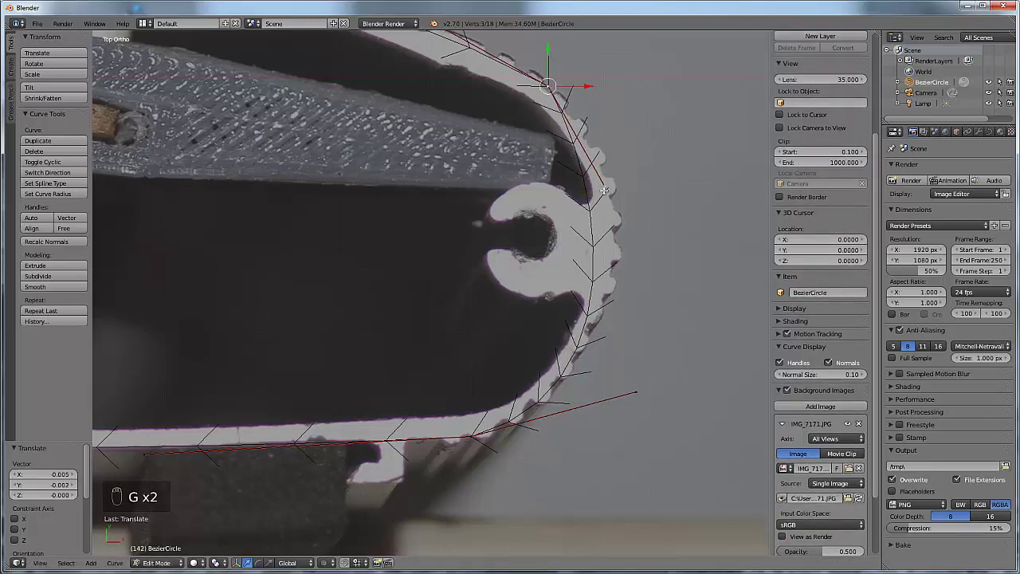
# - Move the upper-right point's lower handle about 0.237, -0.065 and the lower-right point's right handle about -0.022, 0.085 to refit the rounded end
pyautogui.scroll(-1, 821, 359)
pyautogui.press('g')
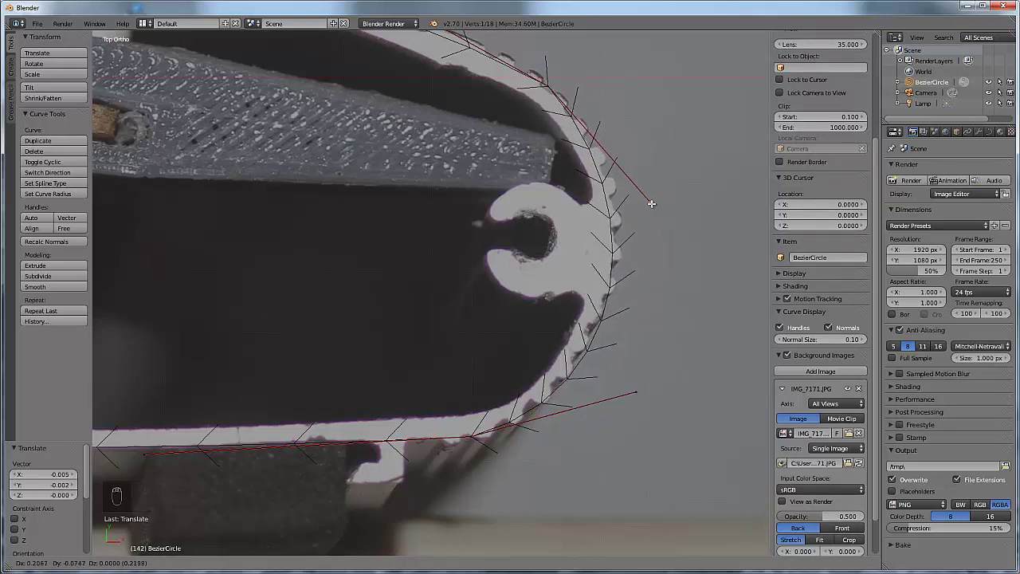
pyautogui.click(656, 199)
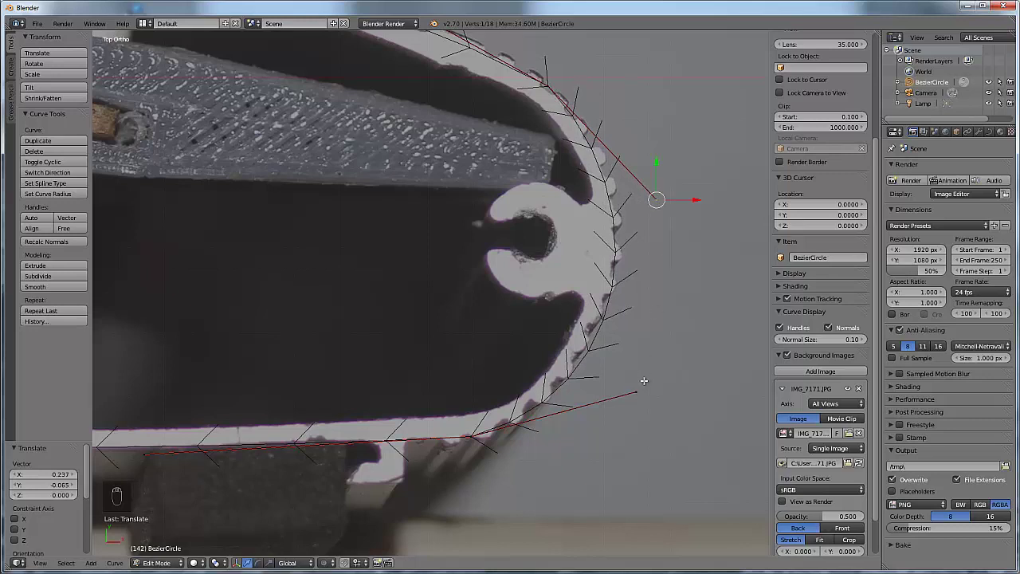
pyautogui.press('g')
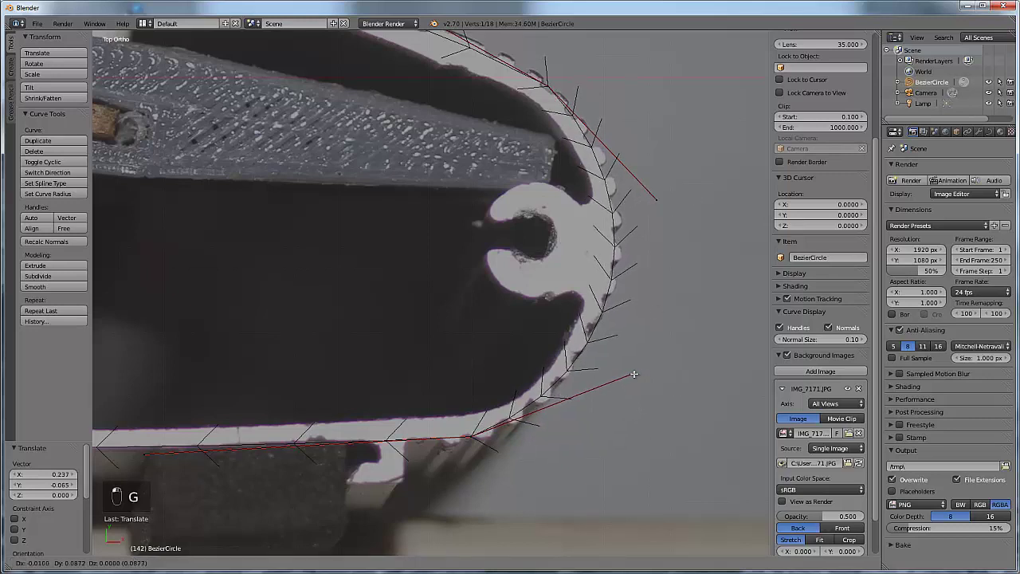
pyautogui.click(633, 374)
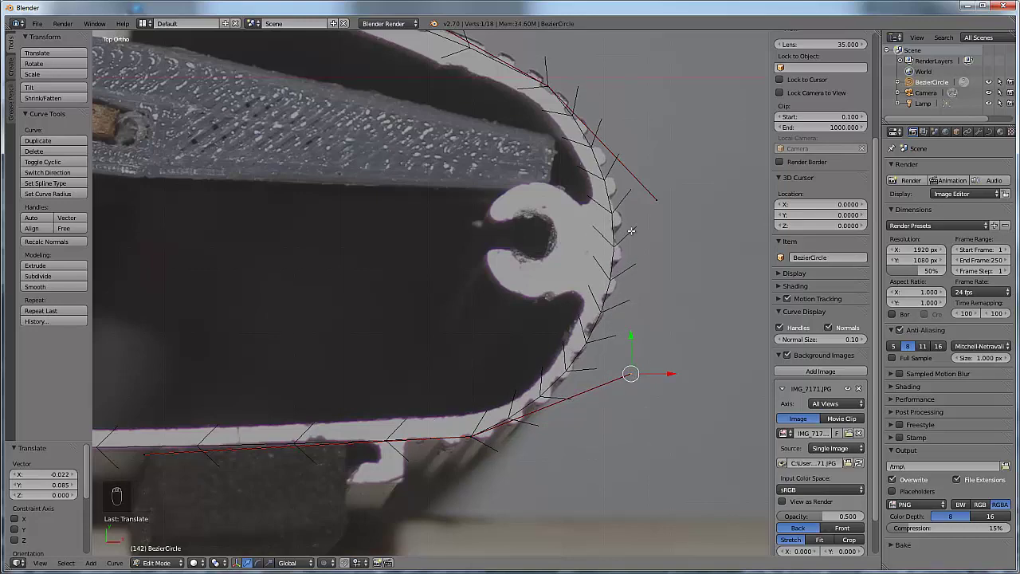
# - Lower the upper-left point's right handle about 0.047 in Y along the top edge
pyautogui.scroll(4, 481, 116)
pyautogui.keyDown('shift'); pyautogui.moveTo(481, 117); pyautogui.dragTo(711, 350, button='middle'); pyautogui.keyUp('shift')
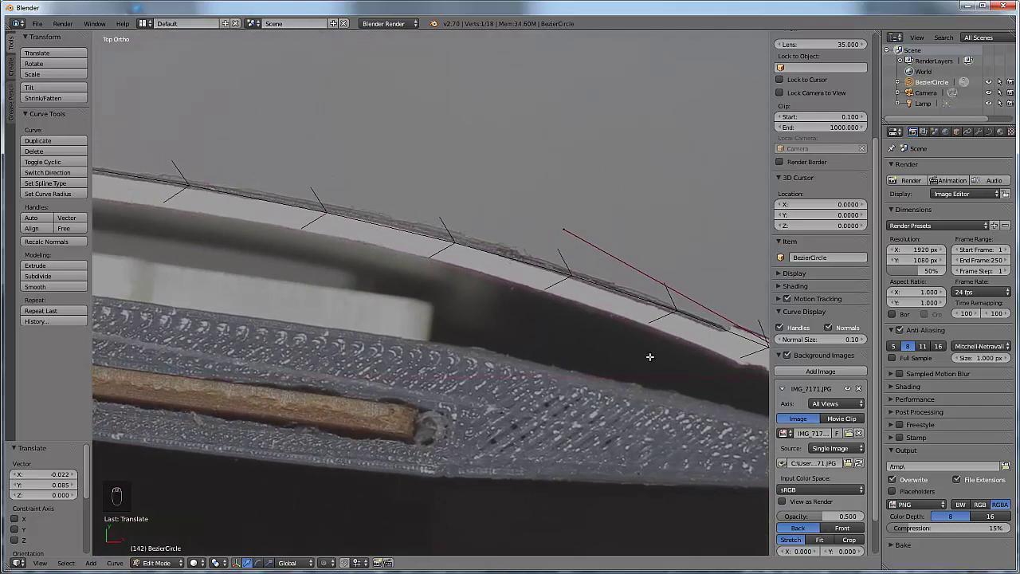
pyautogui.keyDown('shift'); pyautogui.moveTo(370, 282); pyautogui.dragTo(247, 372, button='middle'); pyautogui.keyUp('shift')
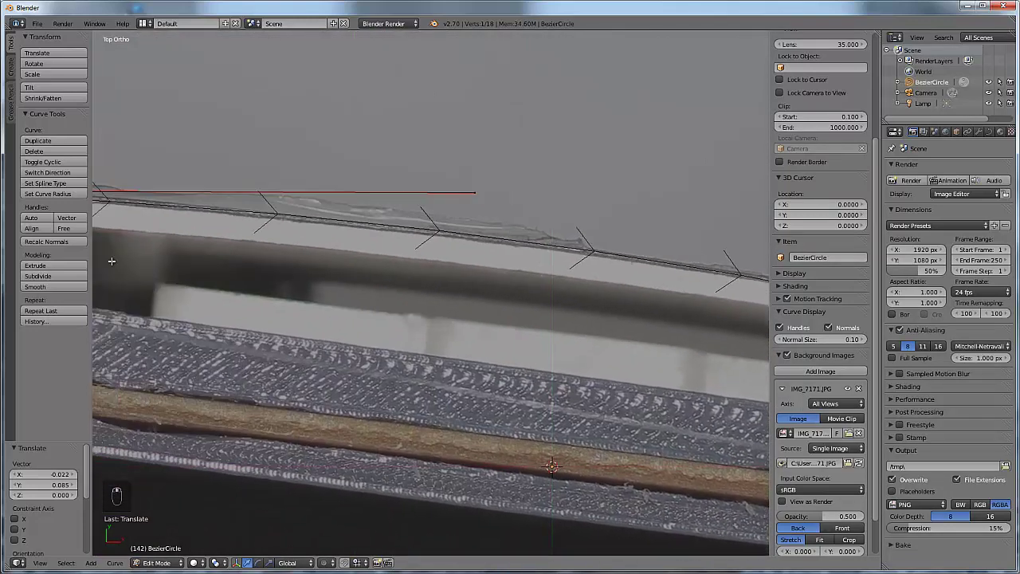
pyautogui.rightClick(471, 190)
pyautogui.moveTo(476, 157); pyautogui.dragTo(477, 164)
pyautogui.keyDown('shift'); pyautogui.moveTo(228, 264); pyautogui.dragTo(669, 326, button='middle'); pyautogui.keyUp('shift')
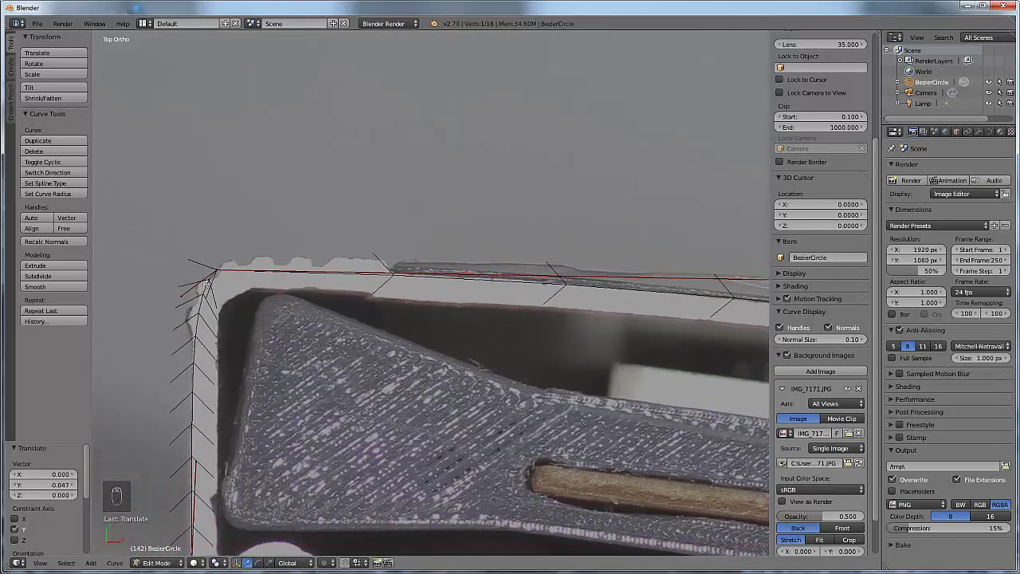
# - Shorten the upper-left point's right handle by moving it about -2.305 in X and 0.194 in Y
pyautogui.rightClick(213, 269)
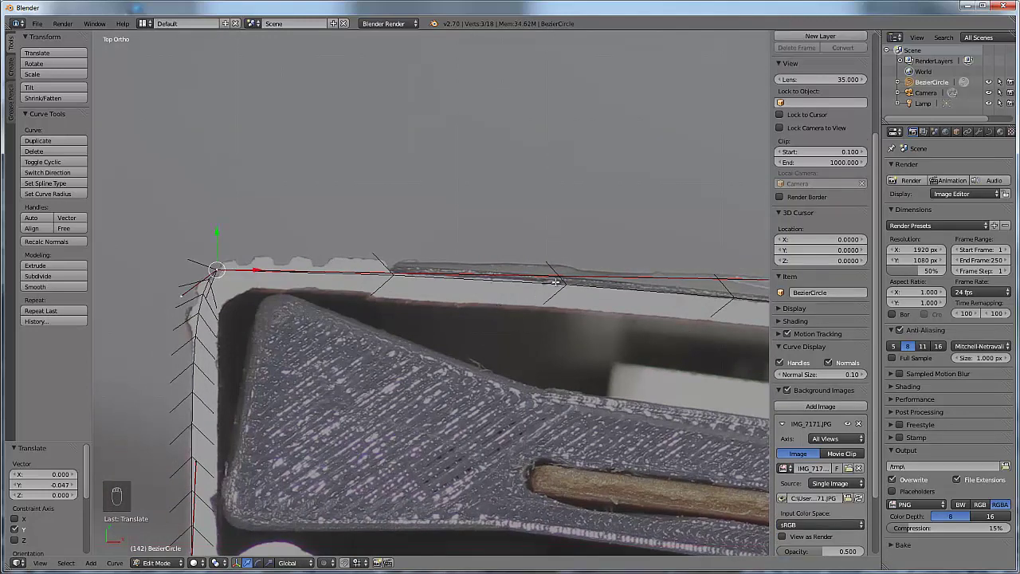
pyautogui.scroll(-2, 552, 300)
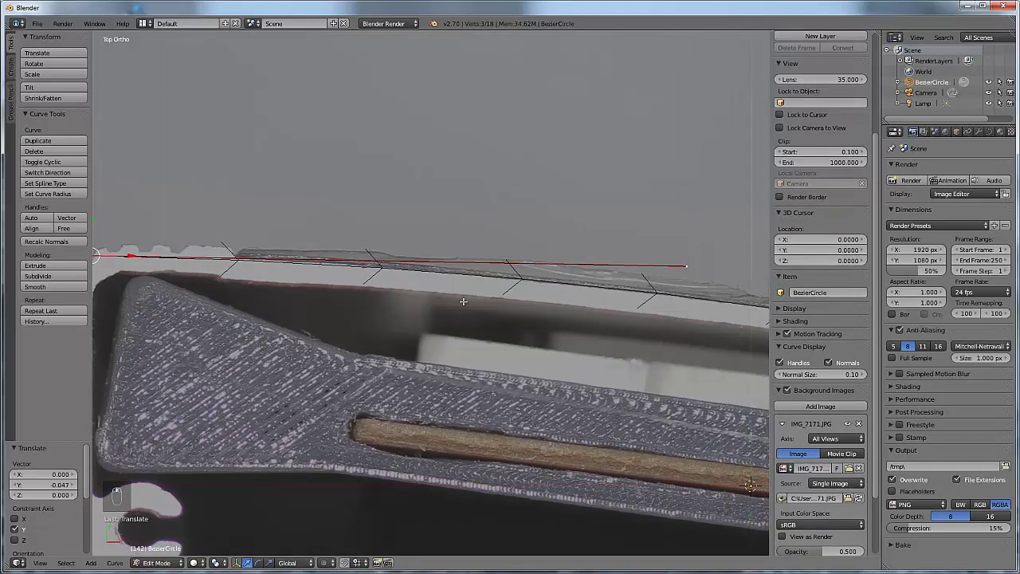
pyautogui.rightClick(687, 265)
pyautogui.press('g')
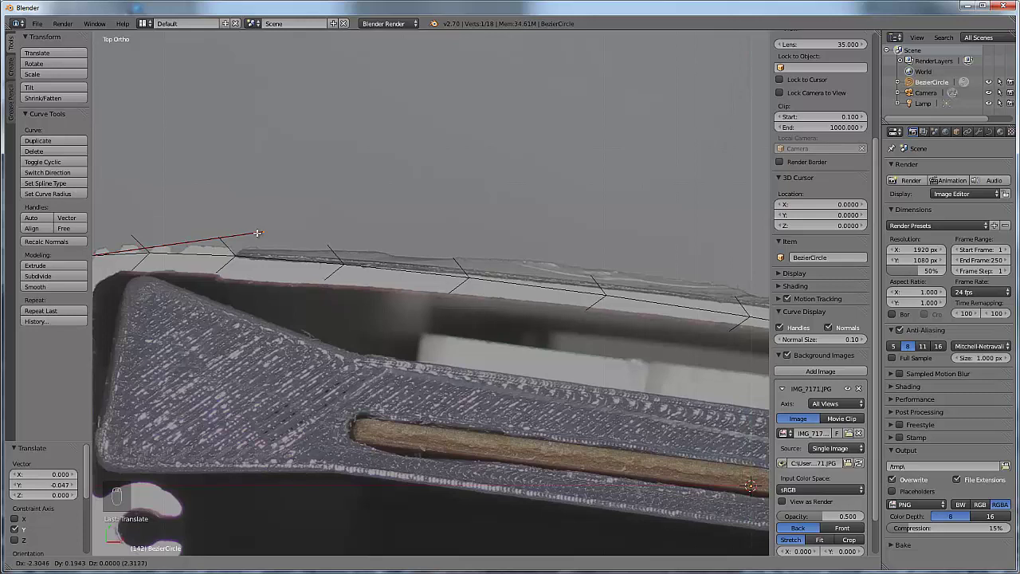
pyautogui.click(258, 233)
# - Move the upper-left point's left handle about -0.042 in X to refine the corner
pyautogui.keyDown('shift'); pyautogui.moveTo(129, 311); pyautogui.dragTo(311, 327, button='middle'); pyautogui.keyUp('shift')
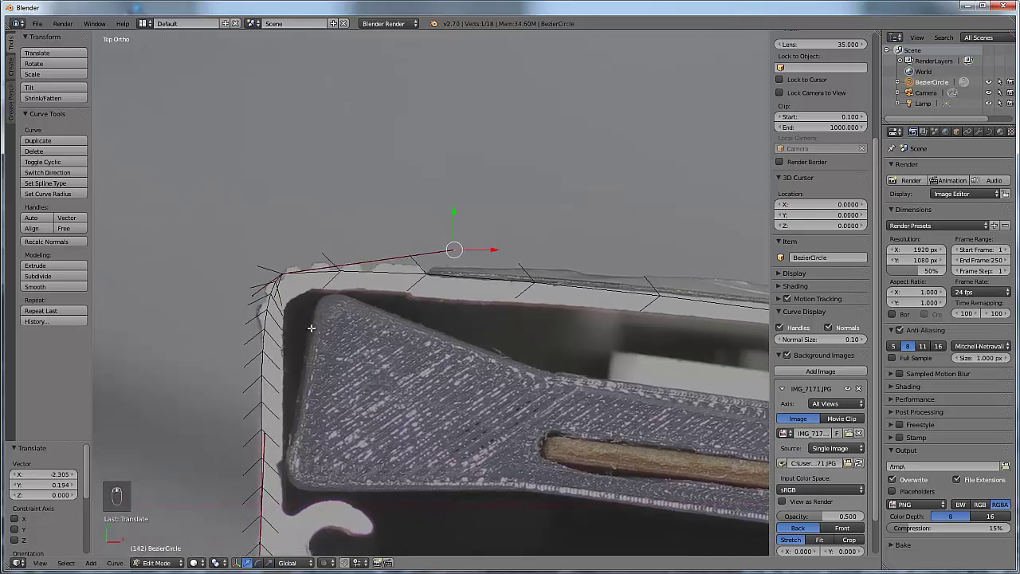
pyautogui.rightClick(252, 292)
pyautogui.press('g')
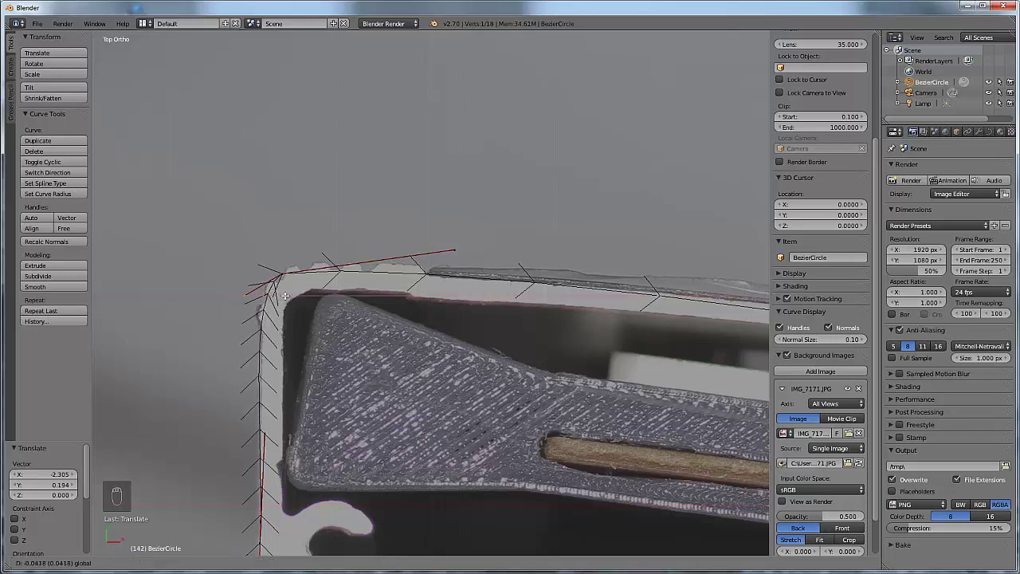
pyautogui.click(284, 296)
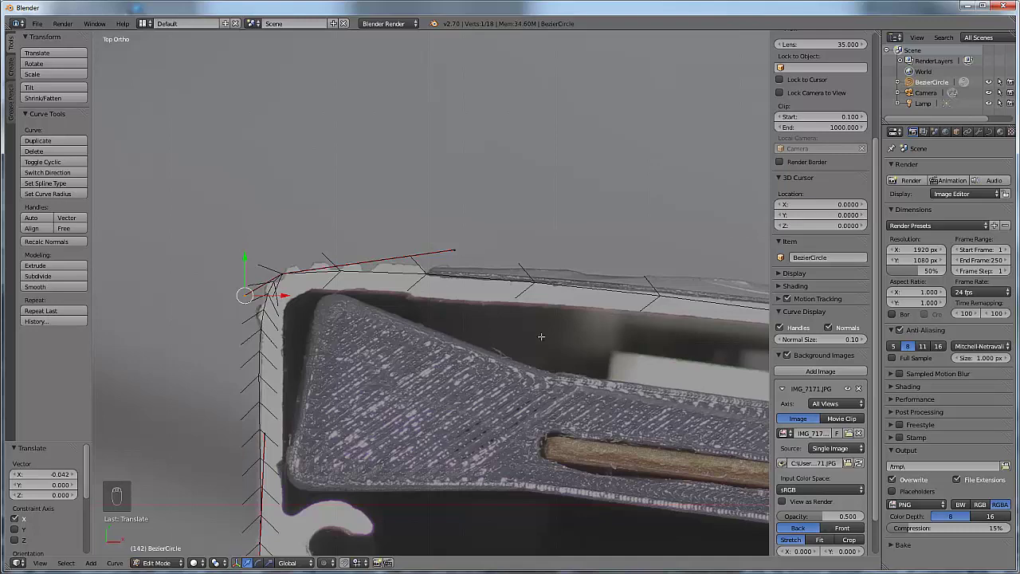
# - Extend the upper-right point's left handle about -0.552 in X and 0.322 in Y to follow the curved top edge
pyautogui.scroll(5, 483, 339)
pyautogui.scroll(-2, 597, 312)
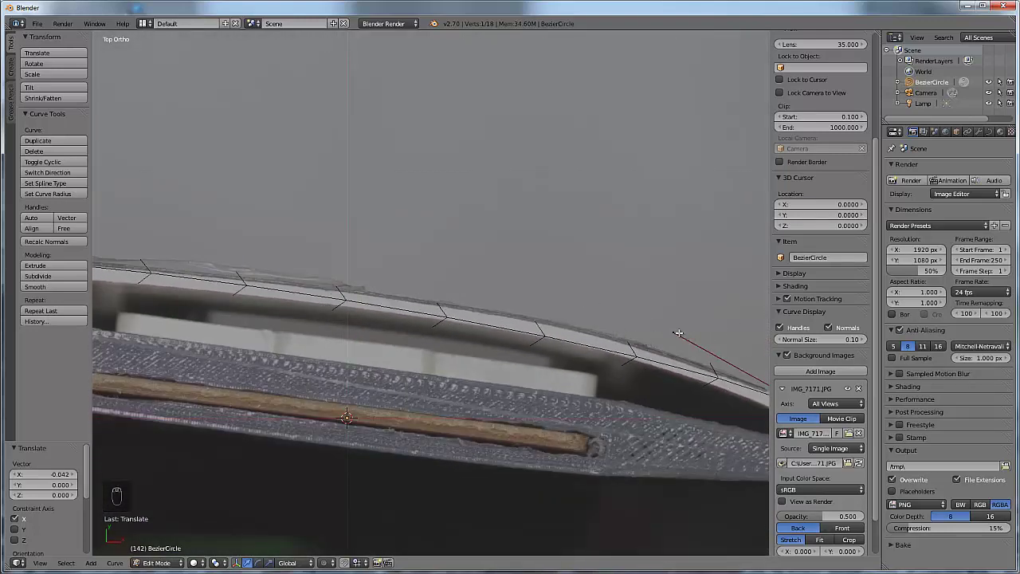
pyautogui.scroll(-2, 678, 332)
pyautogui.rightClick(604, 322)
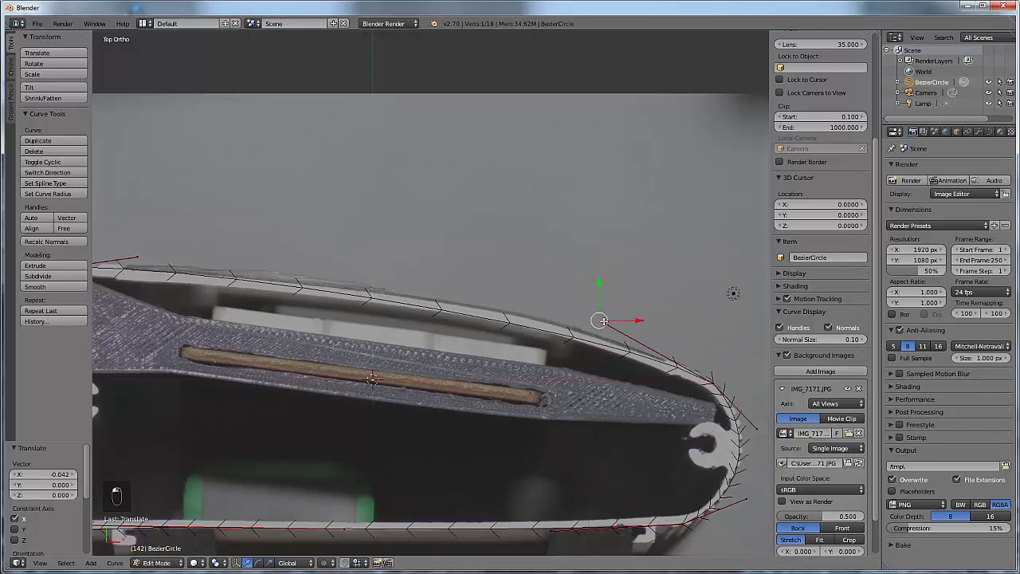
pyautogui.press('g')
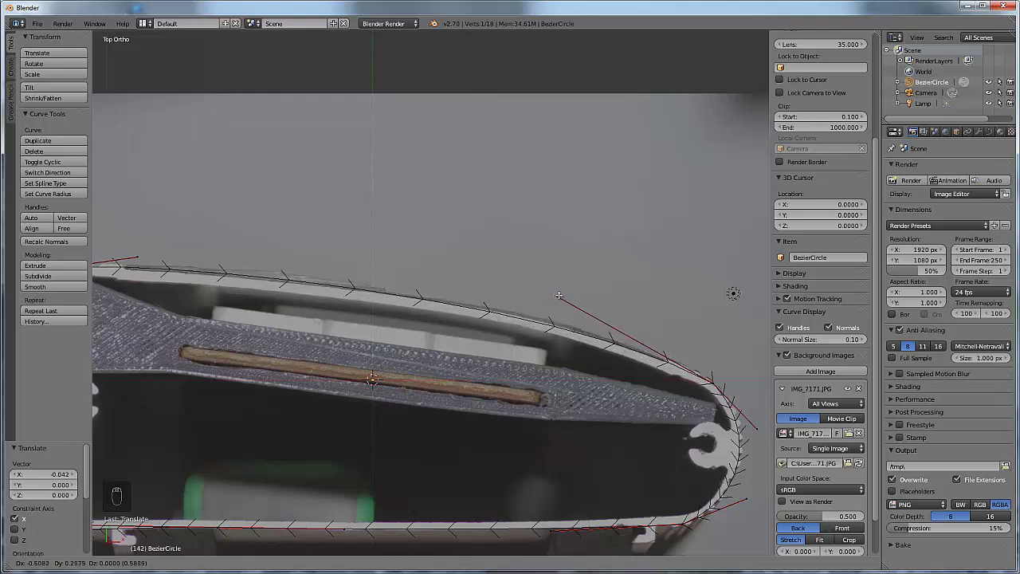
pyautogui.click(555, 294)
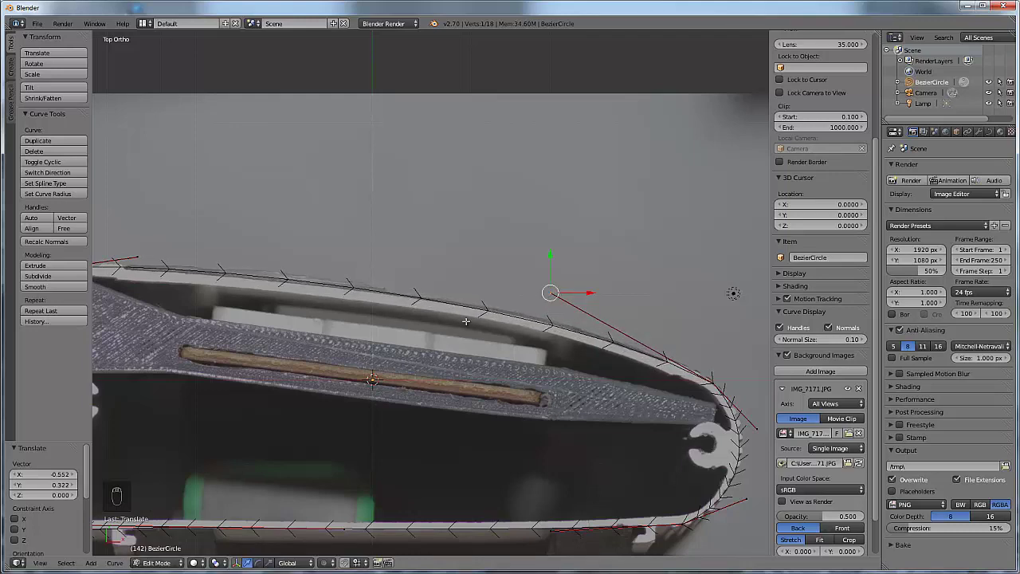
# - Lengthen the upper-left point's right handle by moving it about 1.295 in X and -0.217 in Y
pyautogui.keyDown('shift'); pyautogui.moveTo(370, 335); pyautogui.dragTo(458, 380, button='middle'); pyautogui.keyUp('shift')
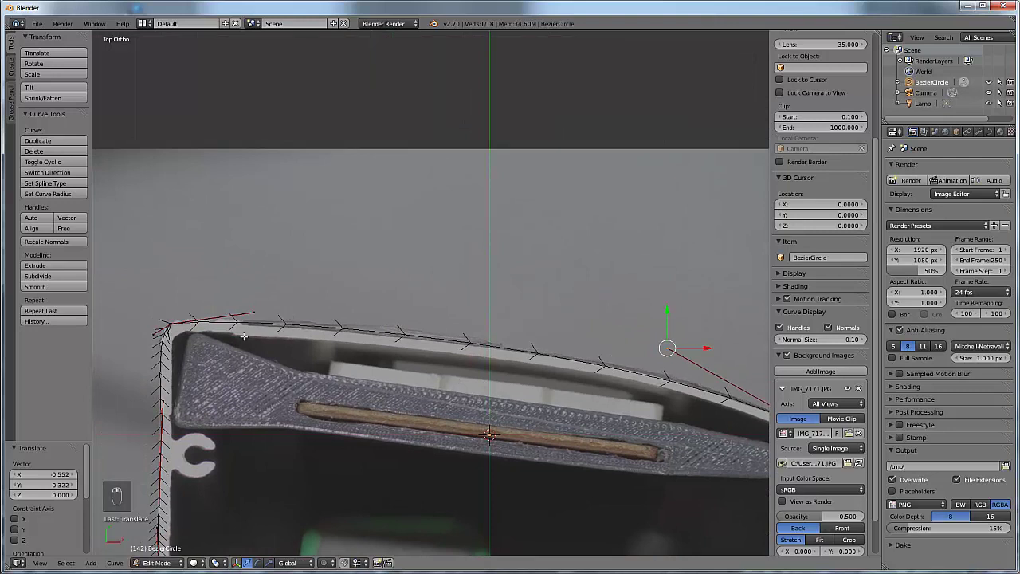
pyautogui.rightClick(252, 310)
pyautogui.press('g')
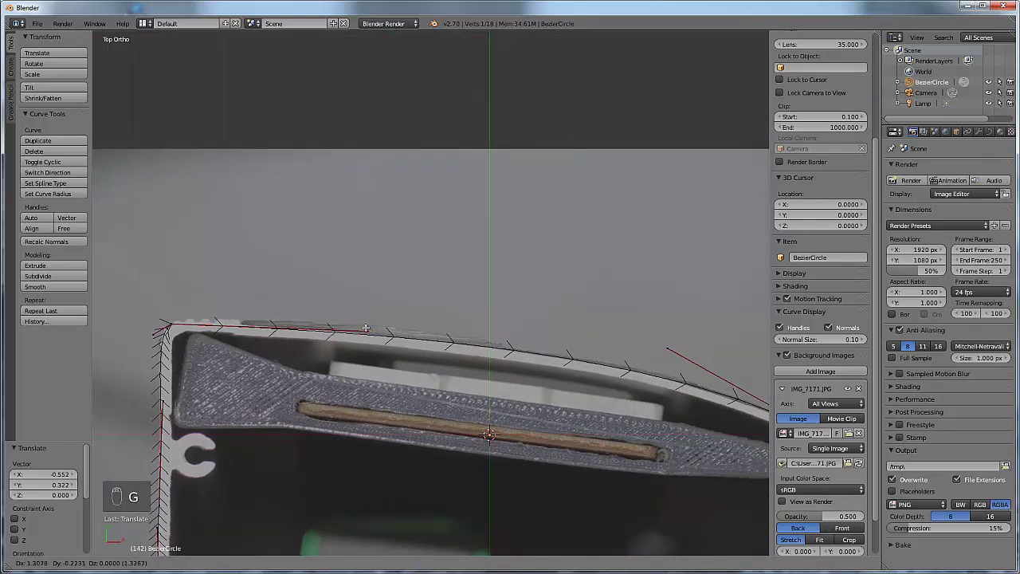
pyautogui.click(366, 327)
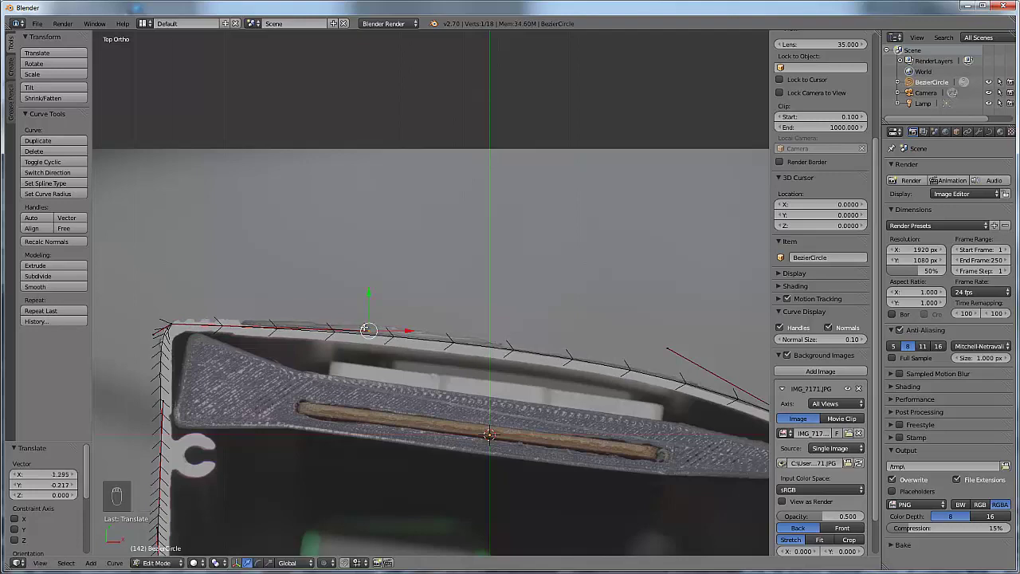
# - Pull the upper-left point's right handle back toward the corner, about -1.116 in X and 0.143 in Y
pyautogui.scroll(3, 288, 331)
pyautogui.keyDown('shift'); pyautogui.moveTo(289, 330); pyautogui.dragTo(652, 434, button='middle'); pyautogui.keyUp('shift')
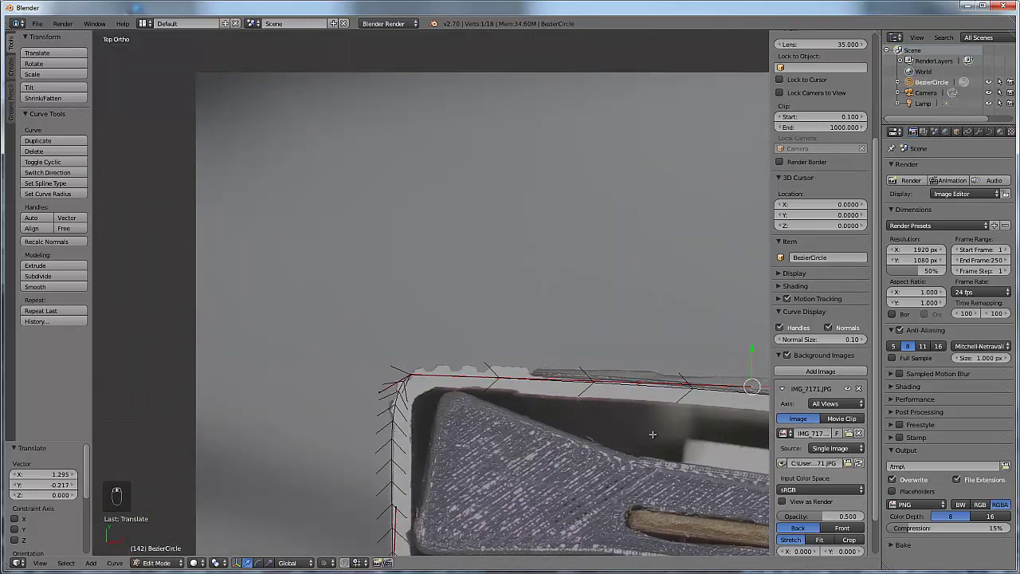
pyautogui.rightClick(408, 375)
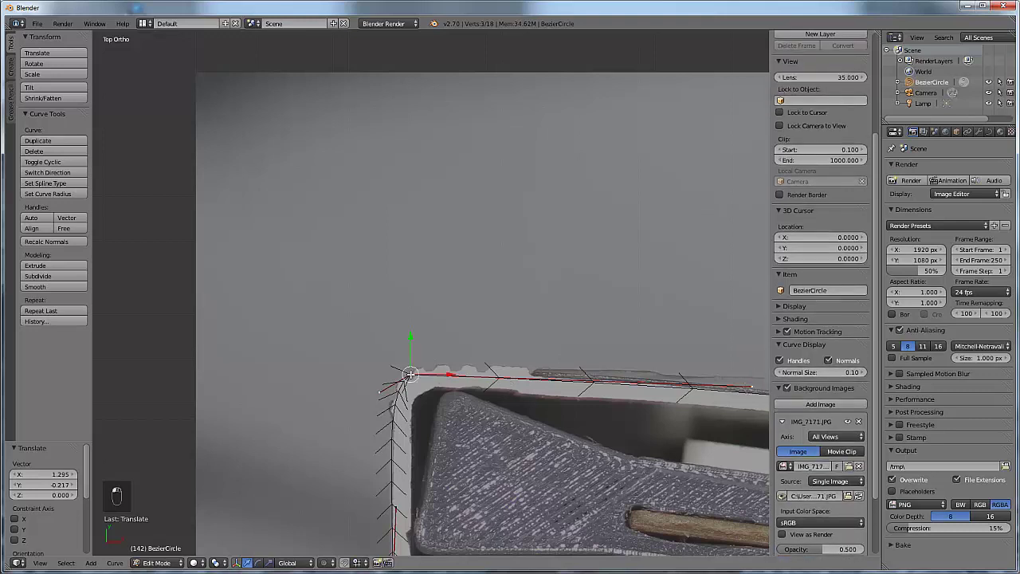
pyautogui.rightClick(750, 385)
pyautogui.press('g')
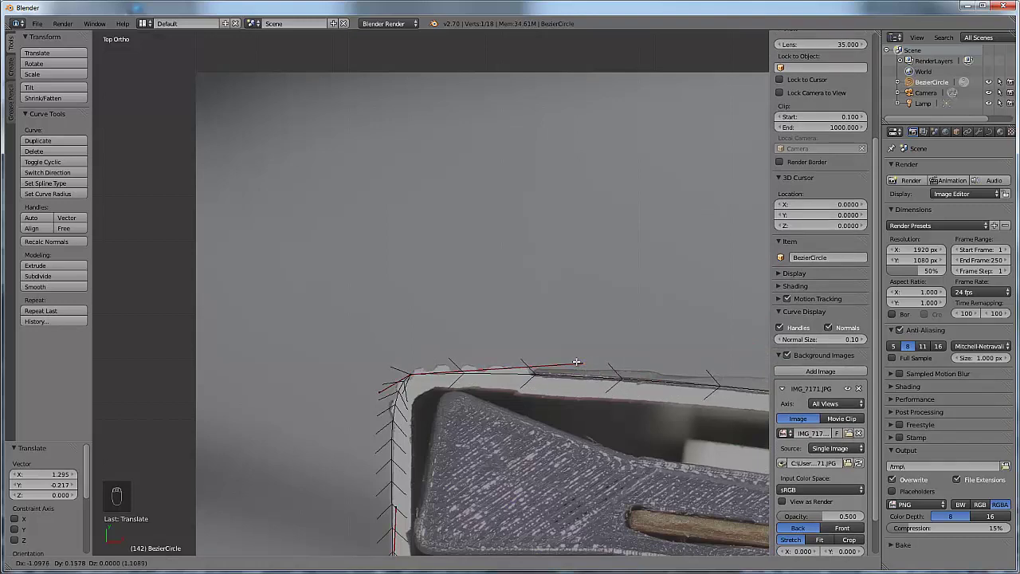
pyautogui.click(574, 363)
# - Move the upper-right point's left handle about -0.172 in X and 0.068 in Y to match the top edge
pyautogui.keyDown('shift'); pyautogui.moveTo(574, 363); pyautogui.dragTo(197, 259, button='middle'); pyautogui.keyUp('shift')
pyautogui.scroll(2, 683, 286)
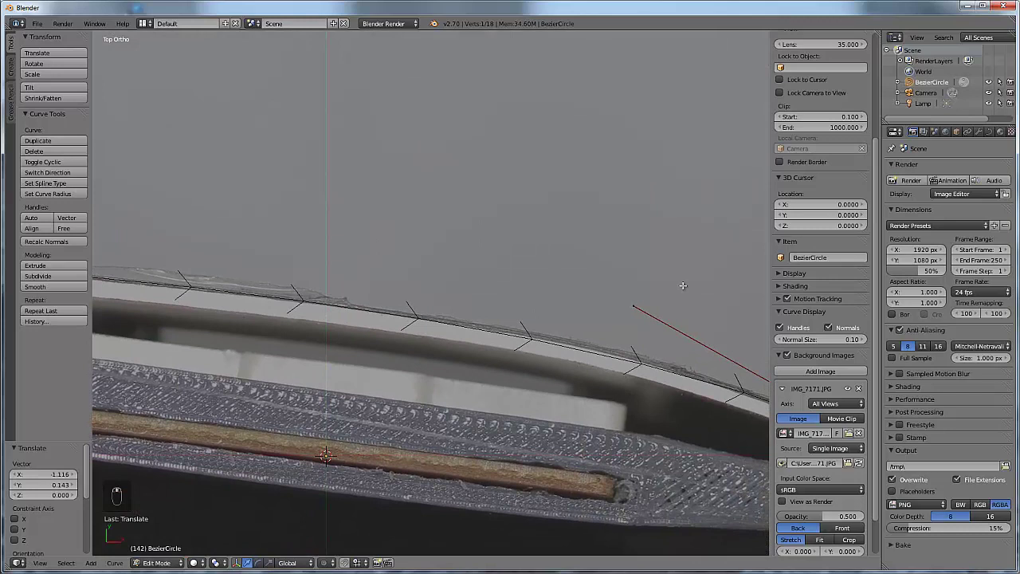
pyautogui.rightClick(633, 308)
pyautogui.press('g')
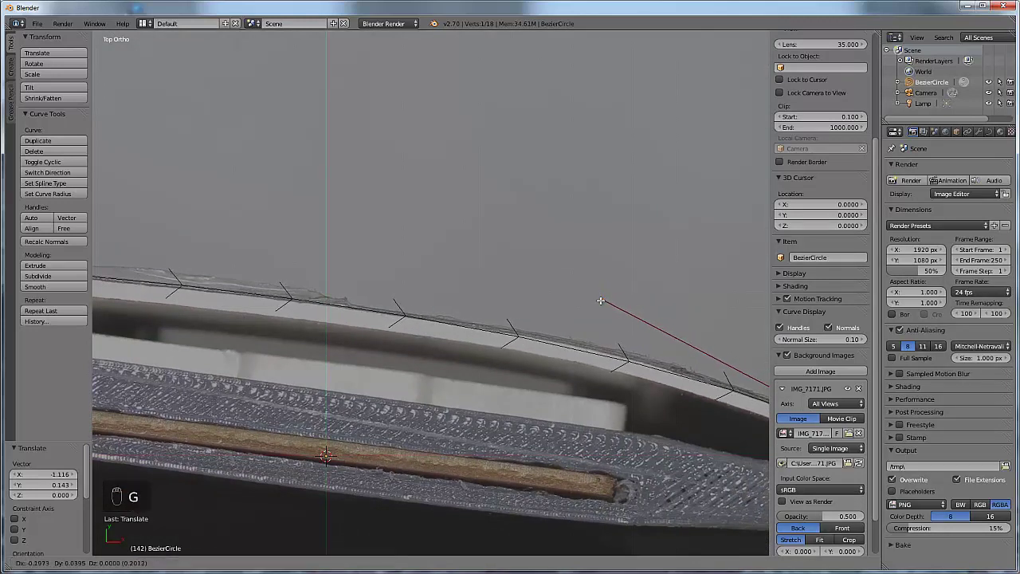
pyautogui.click(606, 296)
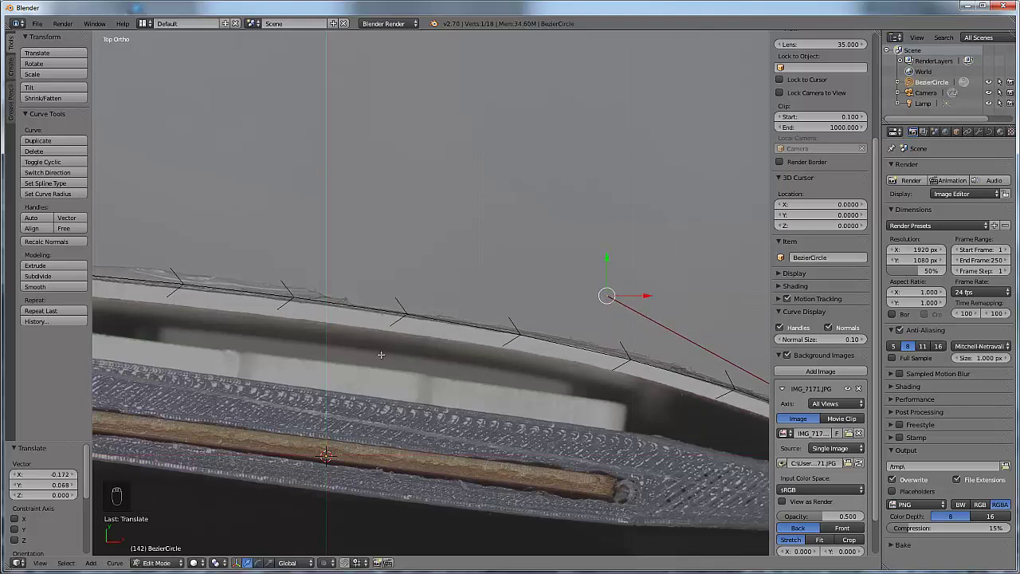
# - Examine the whole traced outline against the photo and in perspective, and return to the orthographic top view
pyautogui.keyDown('shift'); pyautogui.moveTo(381, 354); pyautogui.dragTo(730, 378, button='middle'); pyautogui.keyUp('shift')
pyautogui.scroll(-3, 730, 377)
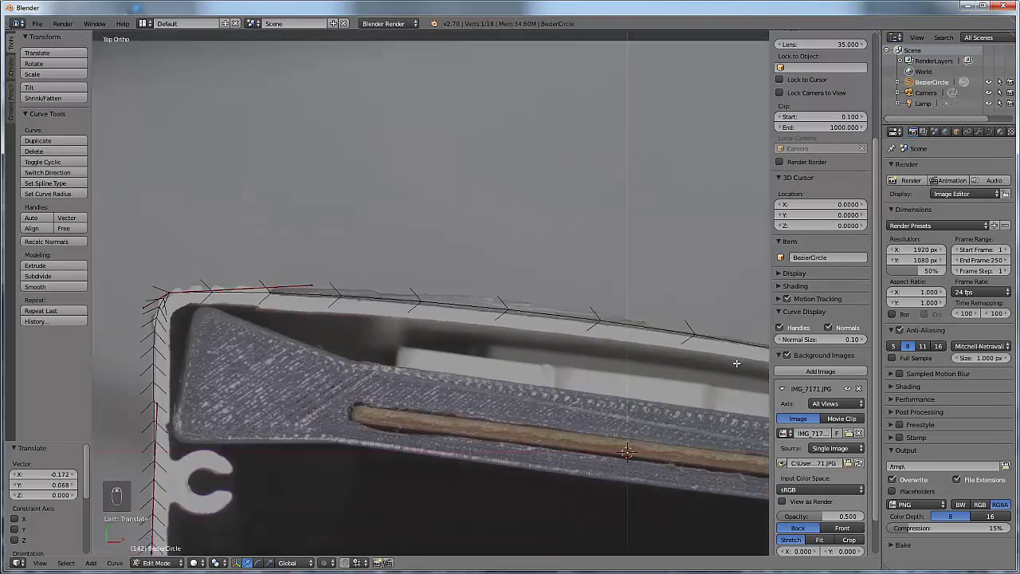
pyautogui.keyDown('shift'); pyautogui.moveTo(590, 371); pyautogui.dragTo(487, 262, button='middle'); pyautogui.keyUp('shift')
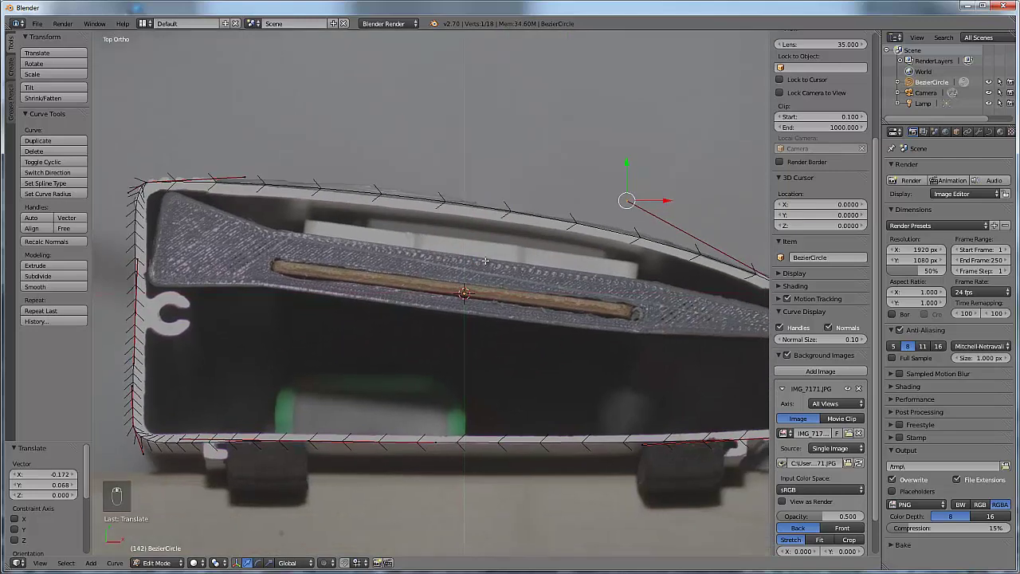
pyautogui.scroll(-3, 494, 266)
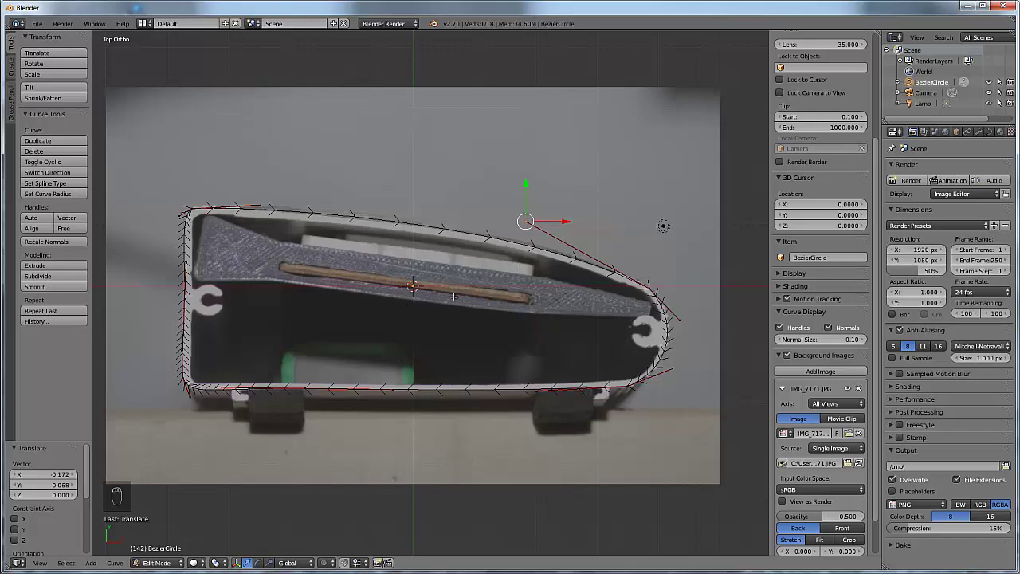
pyautogui.press('KP_5')
pyautogui.moveTo(460, 302); pyautogui.dragTo(453, 234, button='middle')
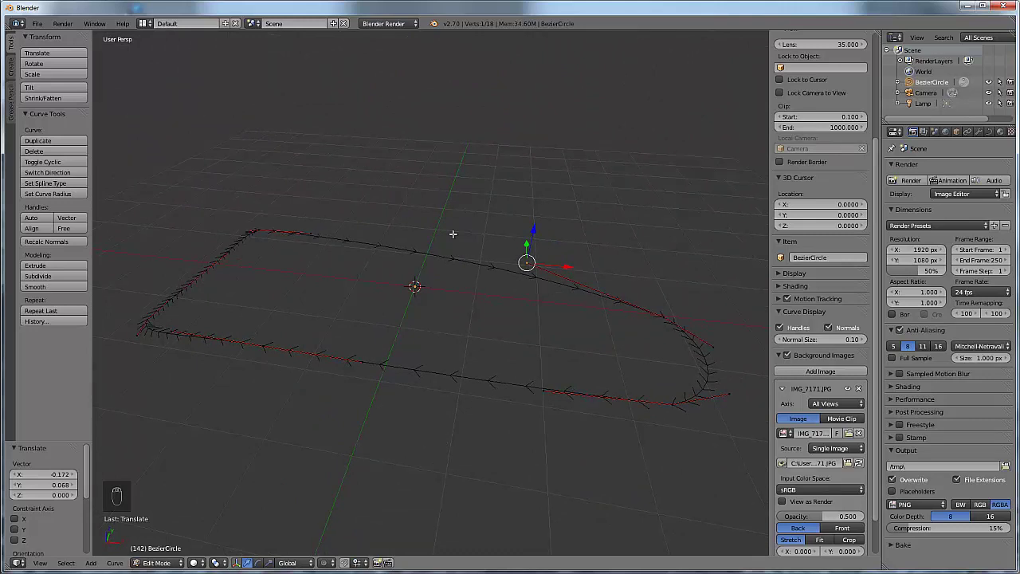
pyautogui.press('KP_7')
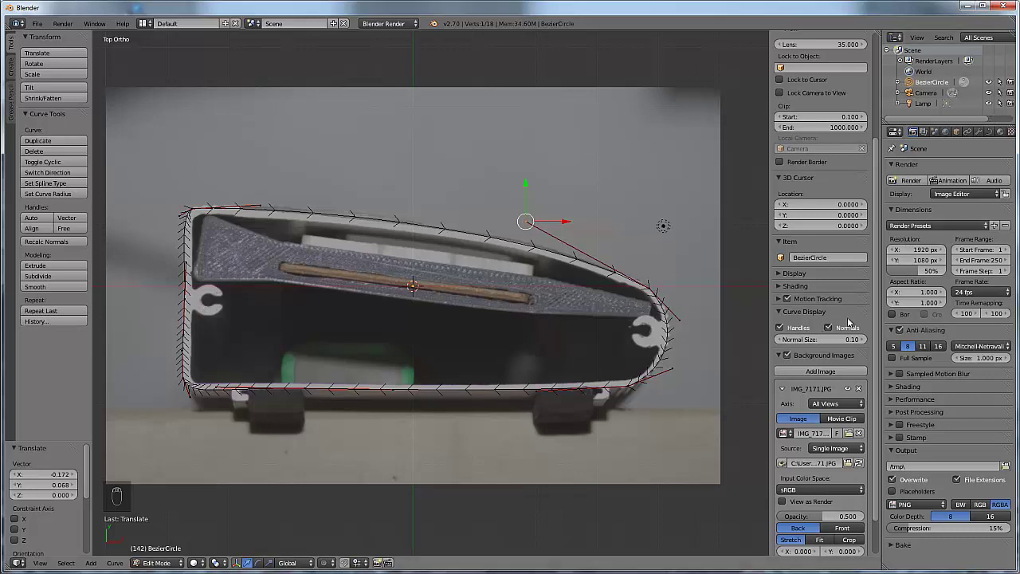
# - Try the 2D shape setting on the Bezier curve and restore the 3D setting
pyautogui.click(989, 133)
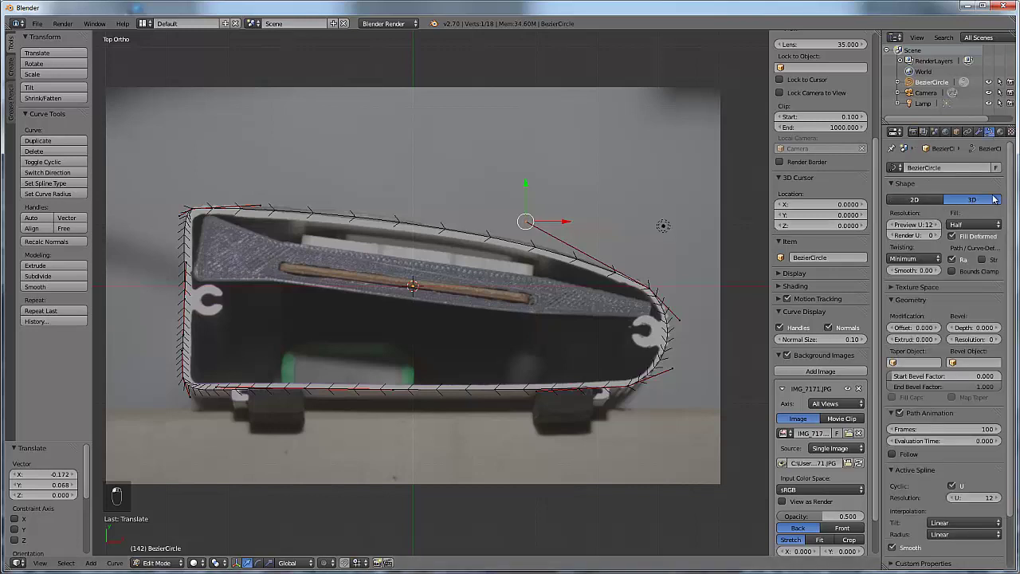
pyautogui.click(925, 206)
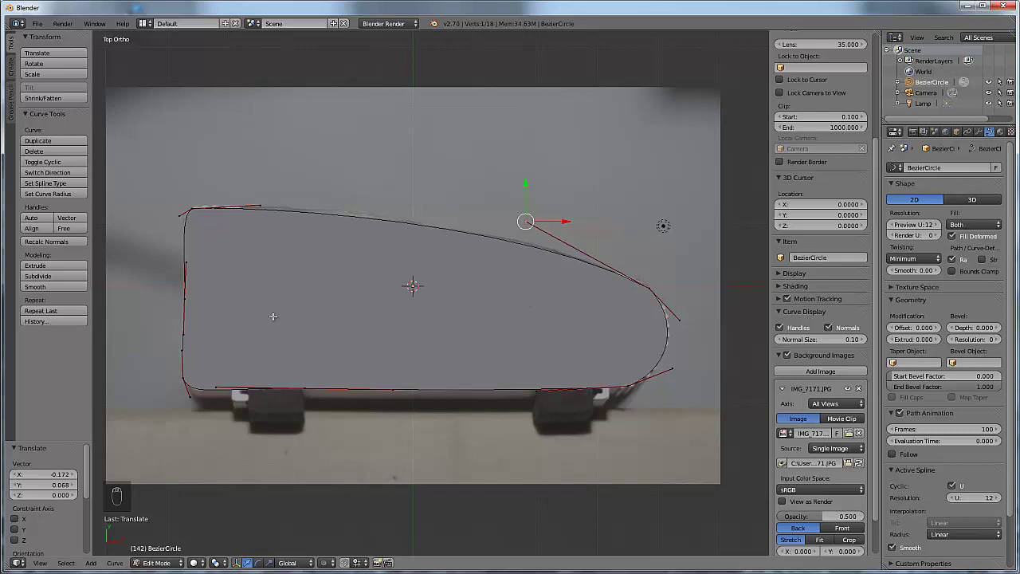
pyautogui.click(955, 202)
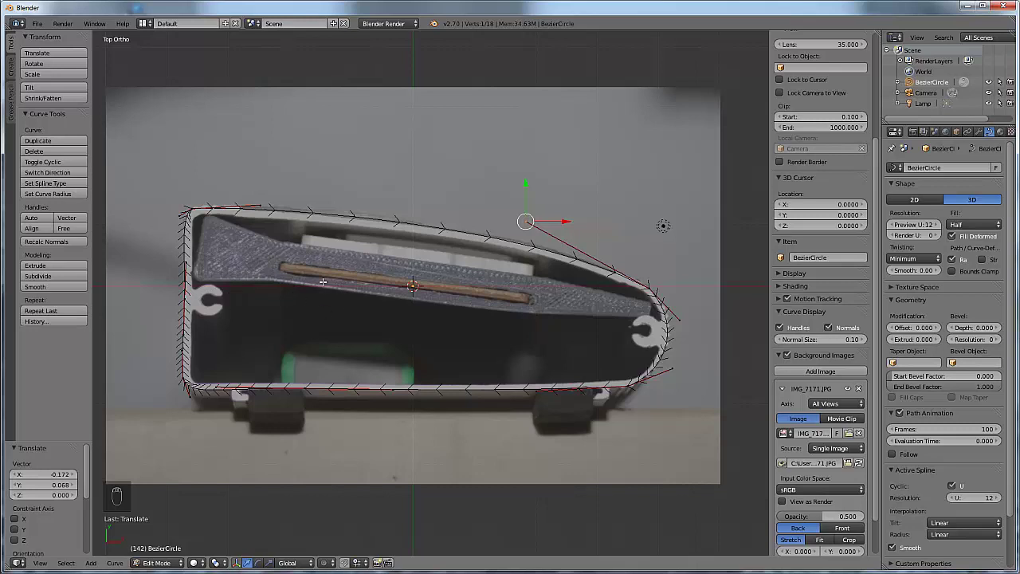
pyautogui.rightClick(209, 209)
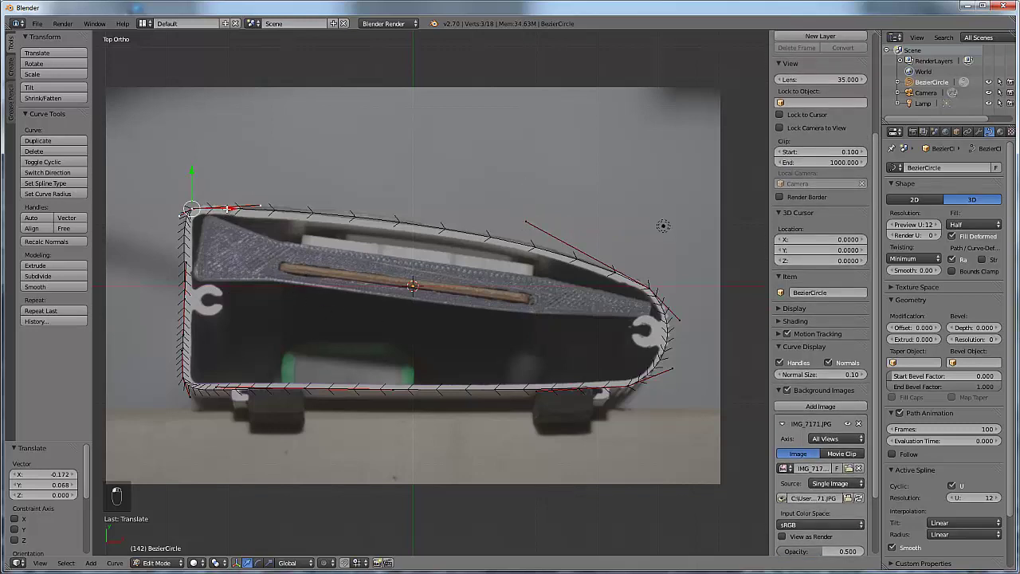
pyautogui.hotkey('shift', 'a')
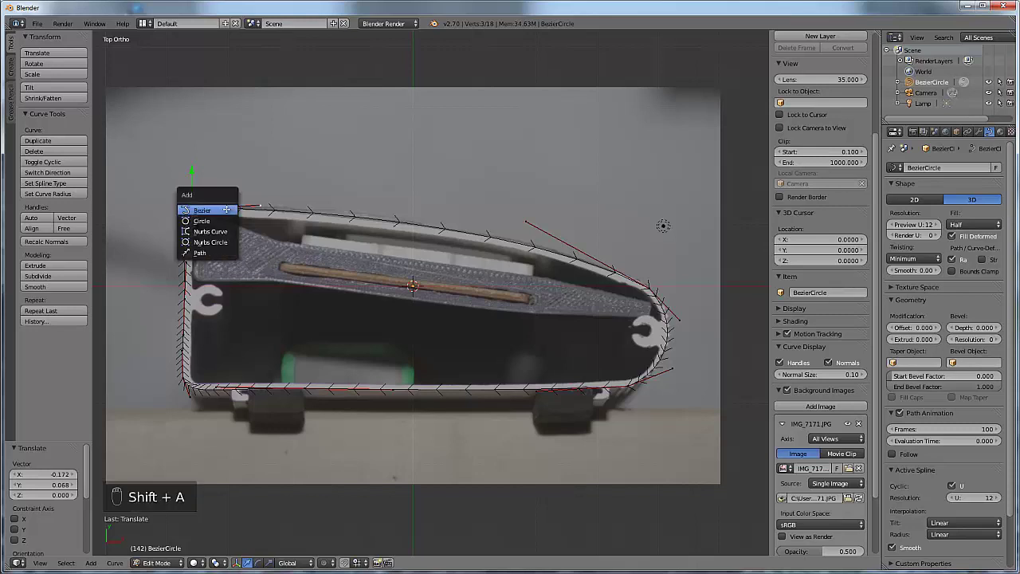
pyautogui.click(224, 209)
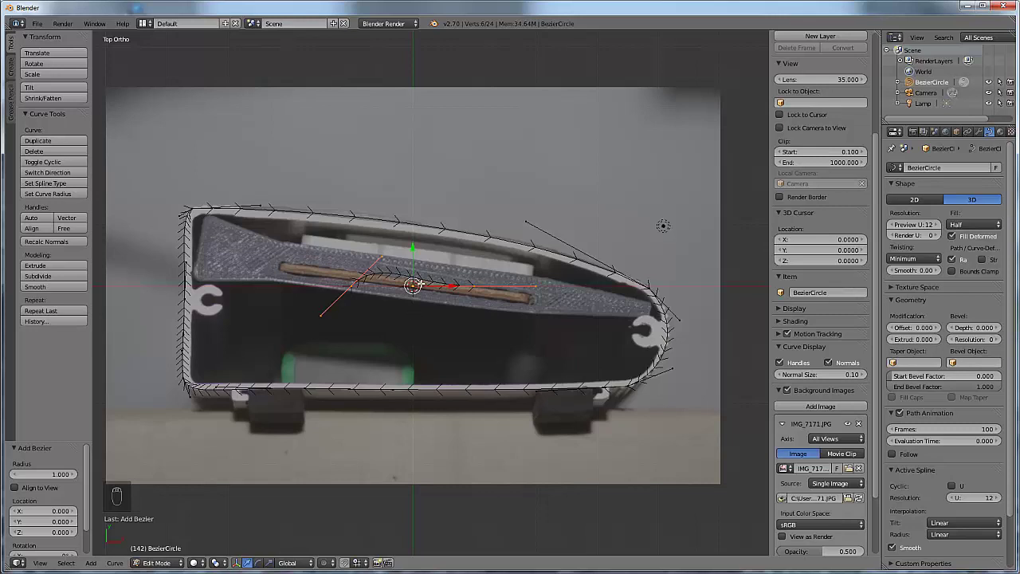
pyautogui.hotkey('ctrl', 'z')
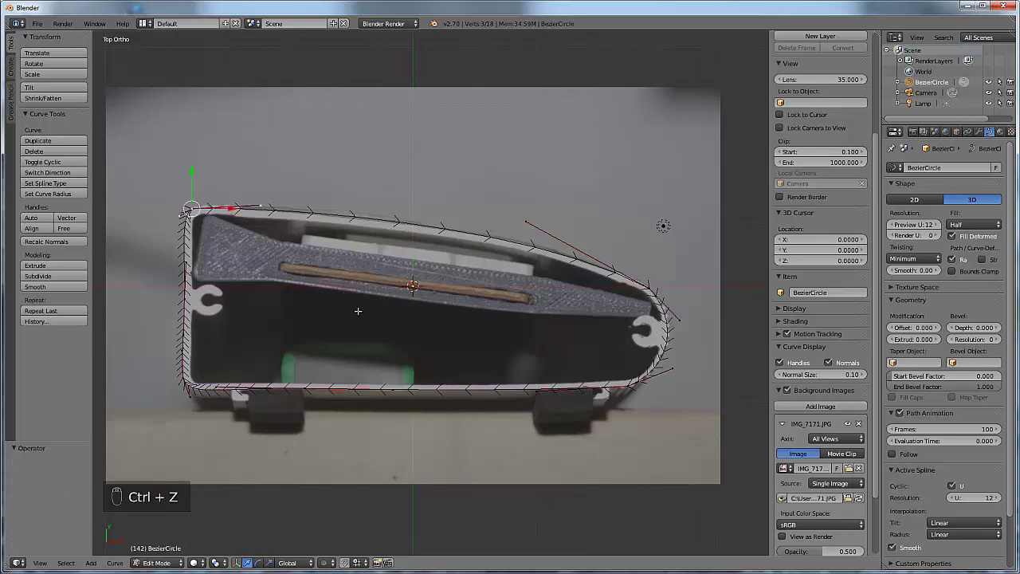
# - Add a Bezier circle to the curve and move it onto the left screw clip, about -3.311 in X and -0.339 in Y
pyautogui.hotkey('shift', 'a')
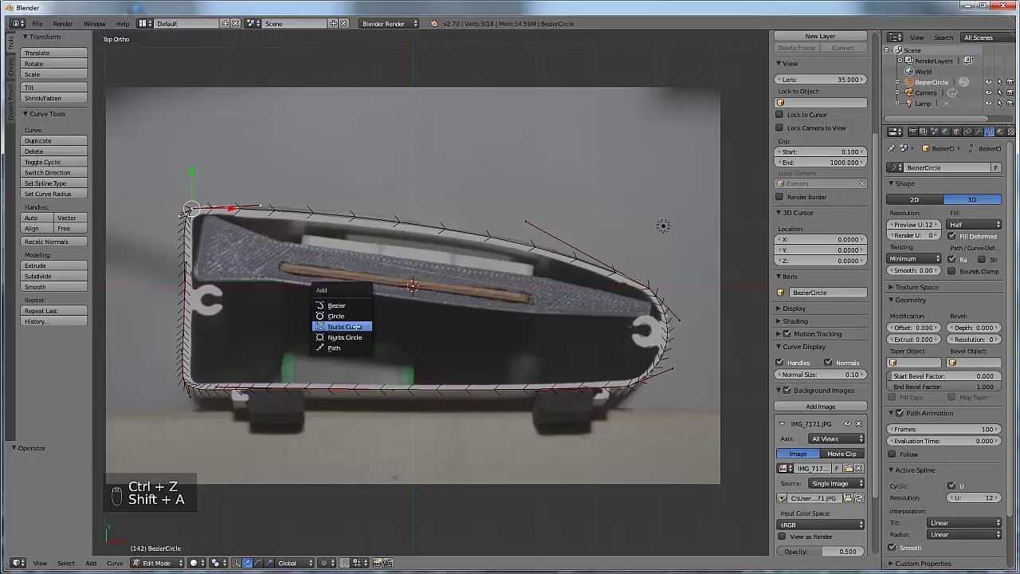
pyautogui.click(347, 317)
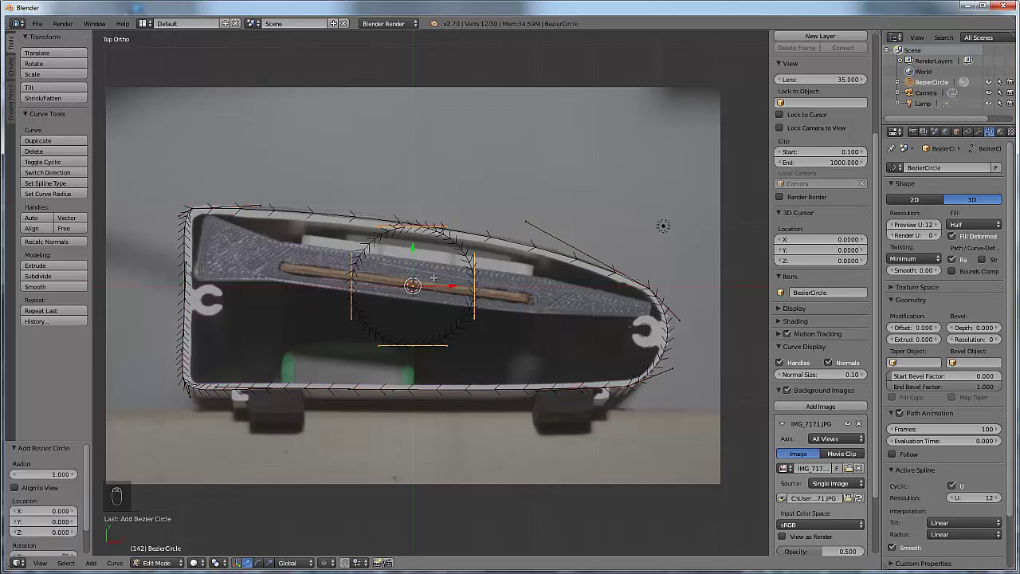
pyautogui.press('g')
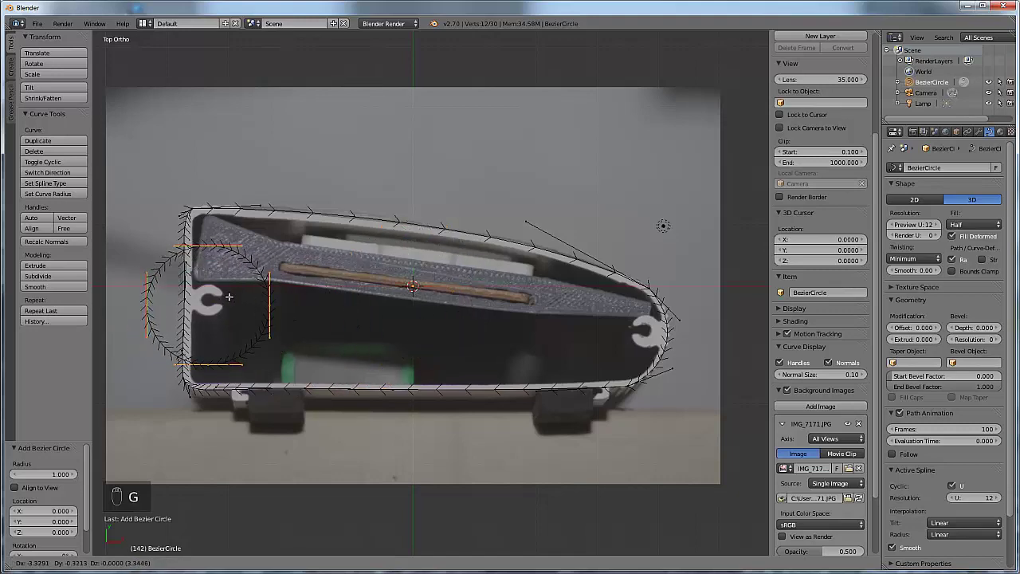
pyautogui.click(231, 297)
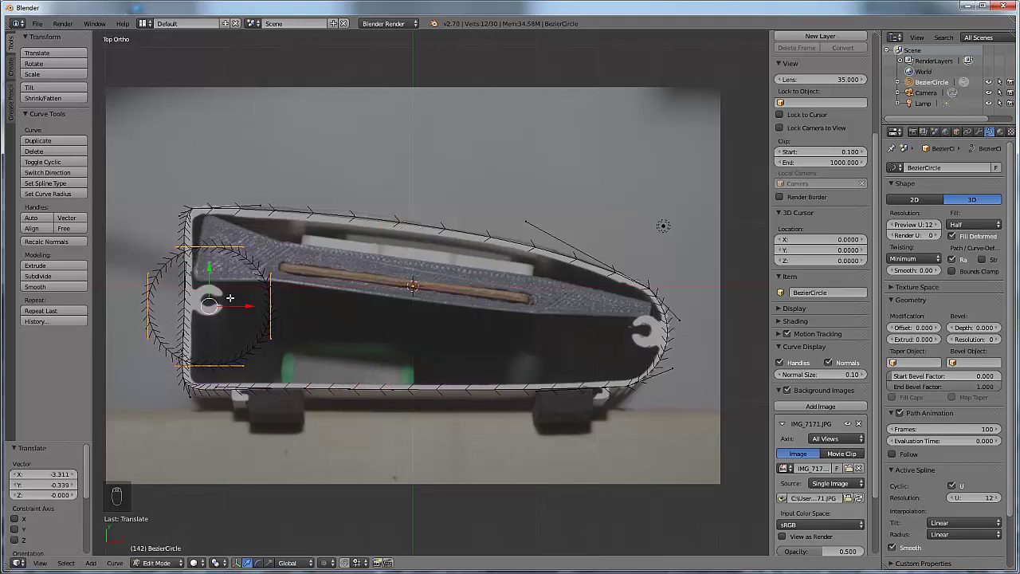
# - Scale the circle by about -0.287 and shift it about -0.014 in X and 0.097 in Y to centre it on the left clip
pyautogui.scroll(5, 203, 319)
pyautogui.keyDown('shift'); pyautogui.moveTo(200, 319); pyautogui.dragTo(723, 317, button='middle'); pyautogui.keyUp('shift')
pyautogui.press('s')
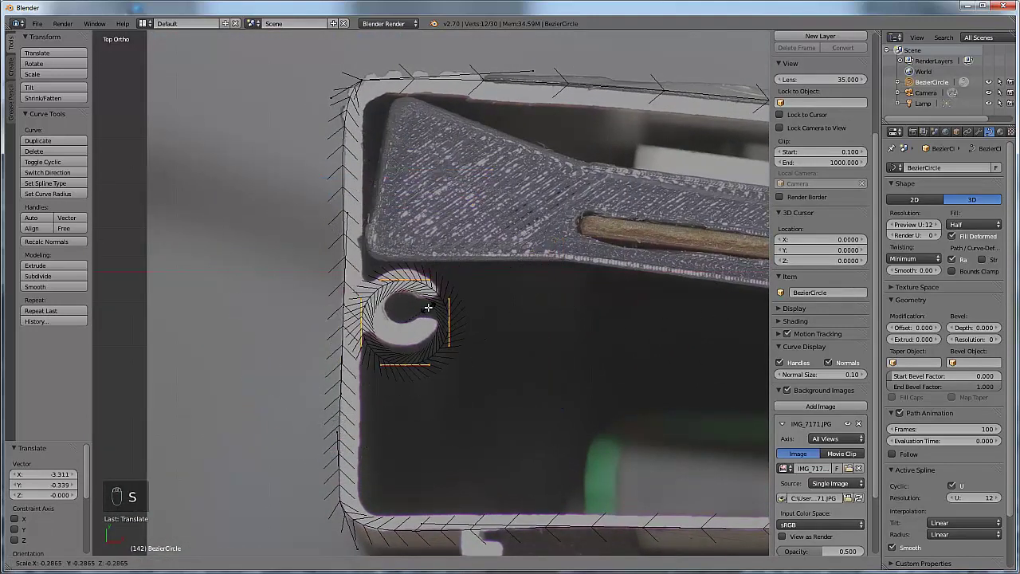
pyautogui.click(373, 357)
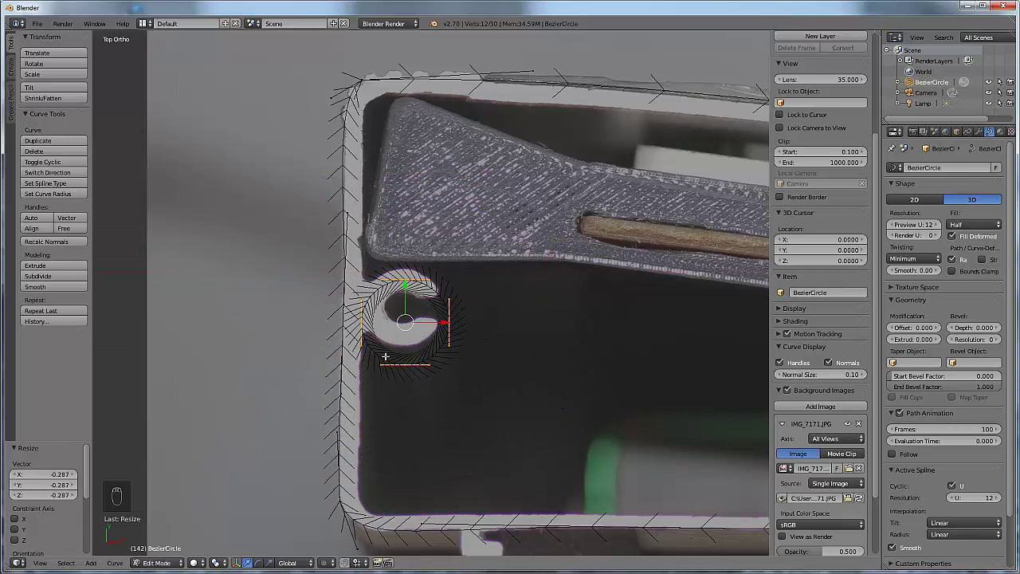
pyautogui.press('g')
pyautogui.click(385, 343)
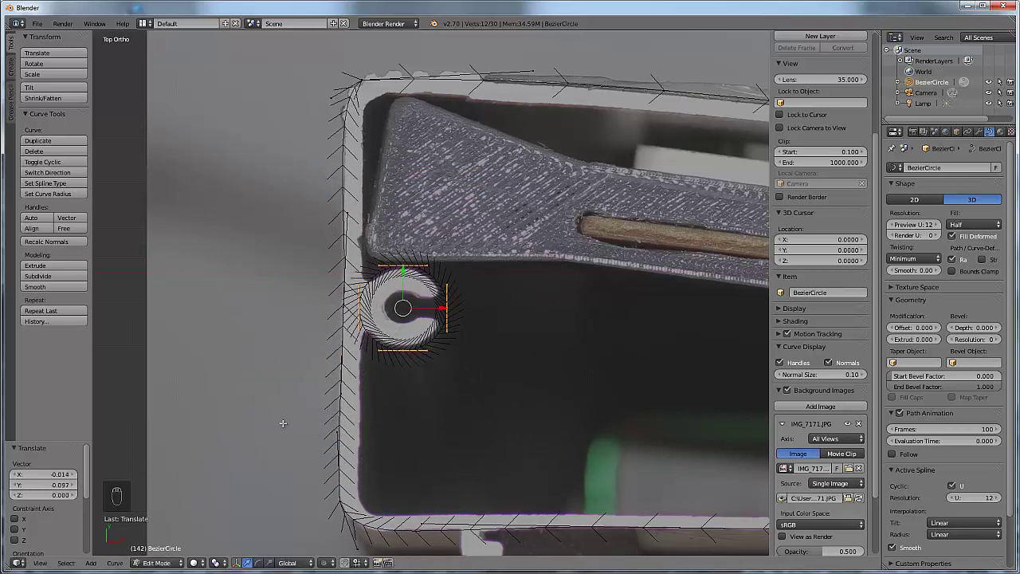
# - Fit the circle to the left clip's inner hole by scaling it about 0.444, nudging it slightly, and scaling it about 0.925
pyautogui.press('s')
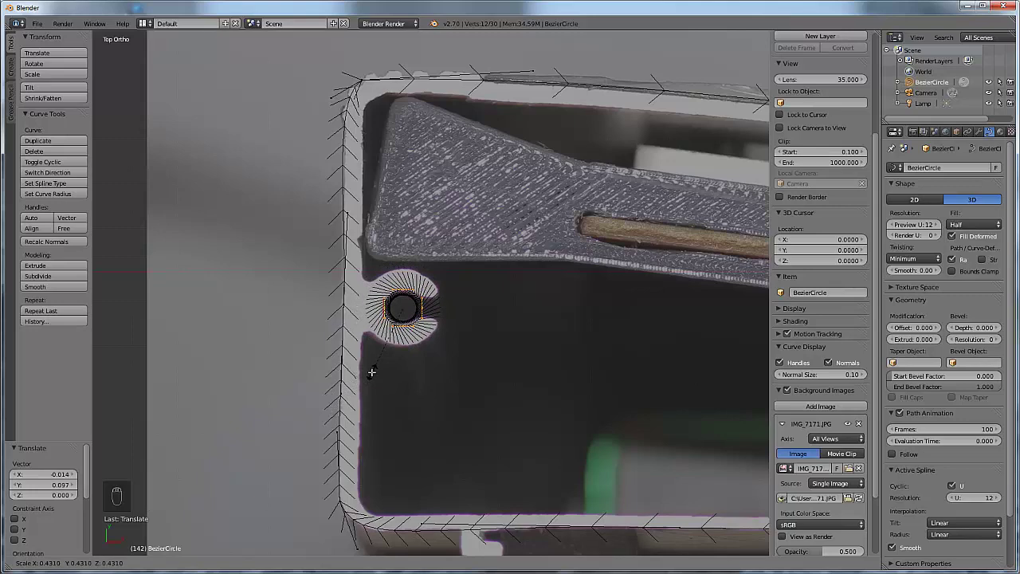
pyautogui.click(372, 372)
pyautogui.scroll(8, 373, 376)
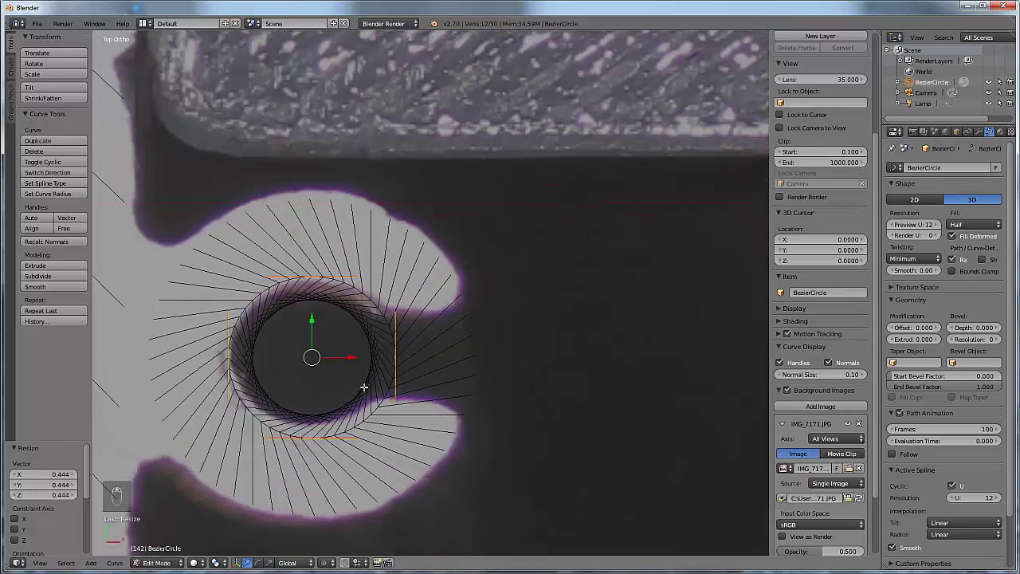
pyautogui.keyDown('shift'); pyautogui.moveTo(364, 387); pyautogui.dragTo(423, 356, button='middle'); pyautogui.keyUp('shift')
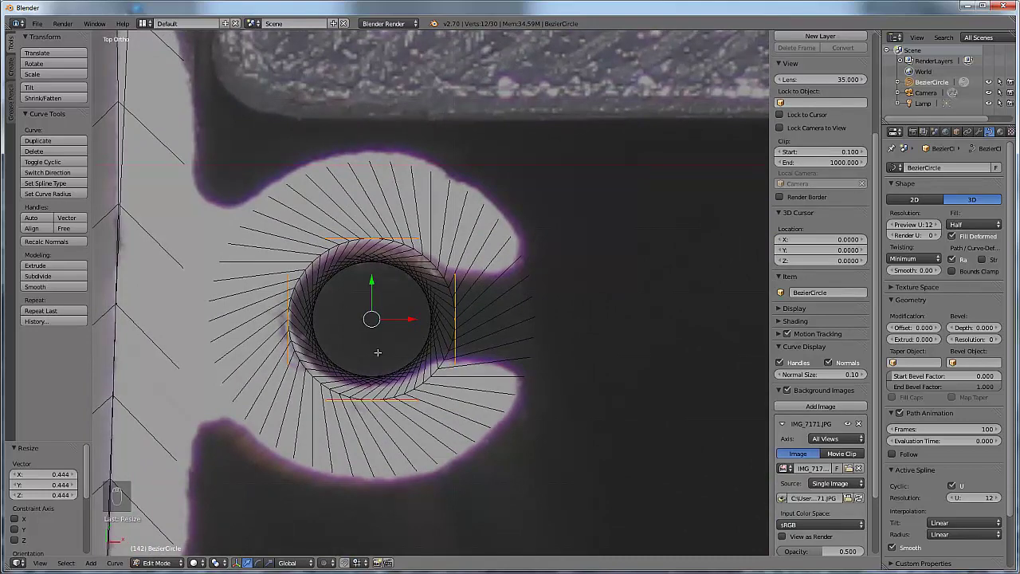
pyautogui.press('g')
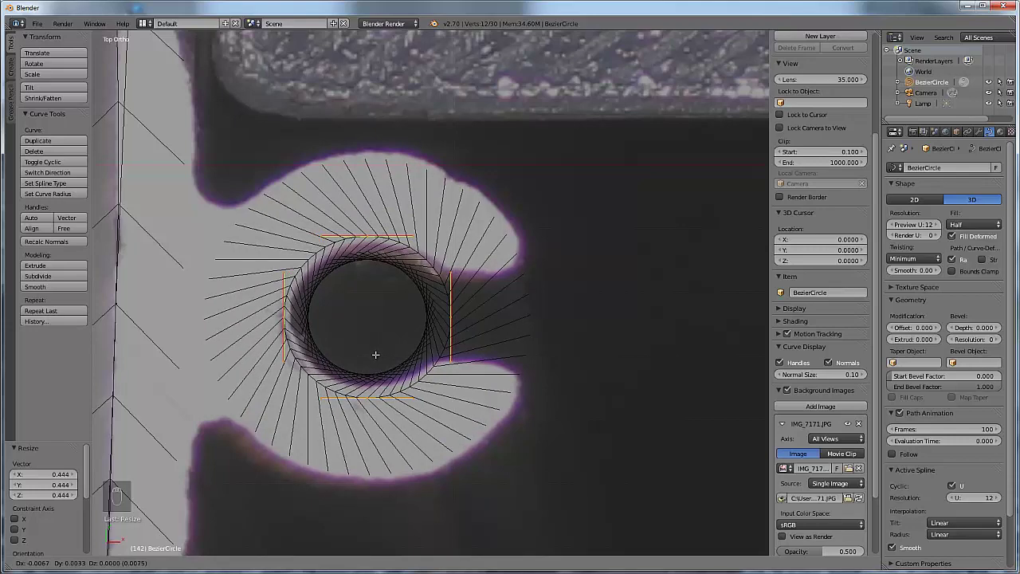
pyautogui.click(376, 354)
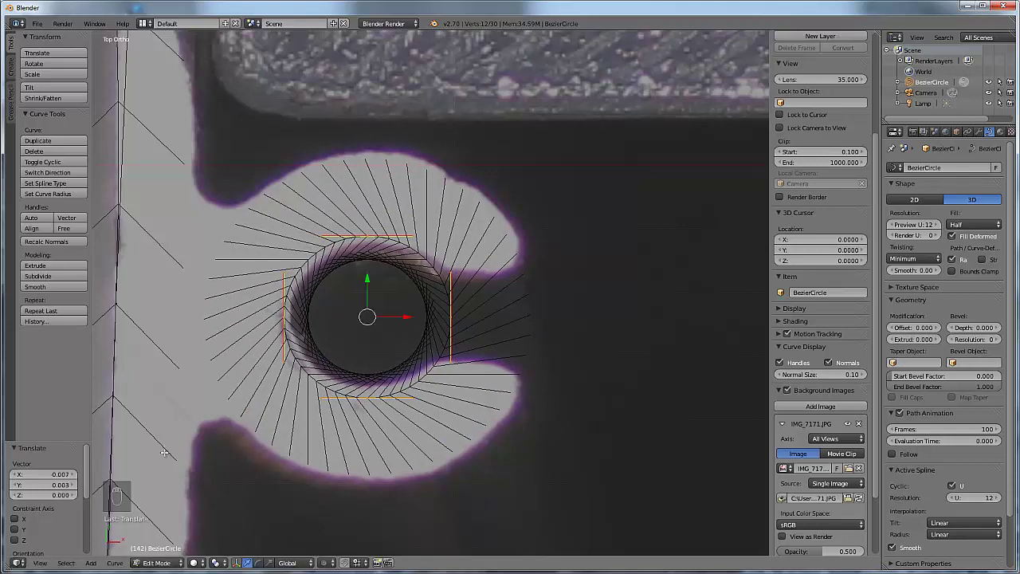
pyautogui.press('s')
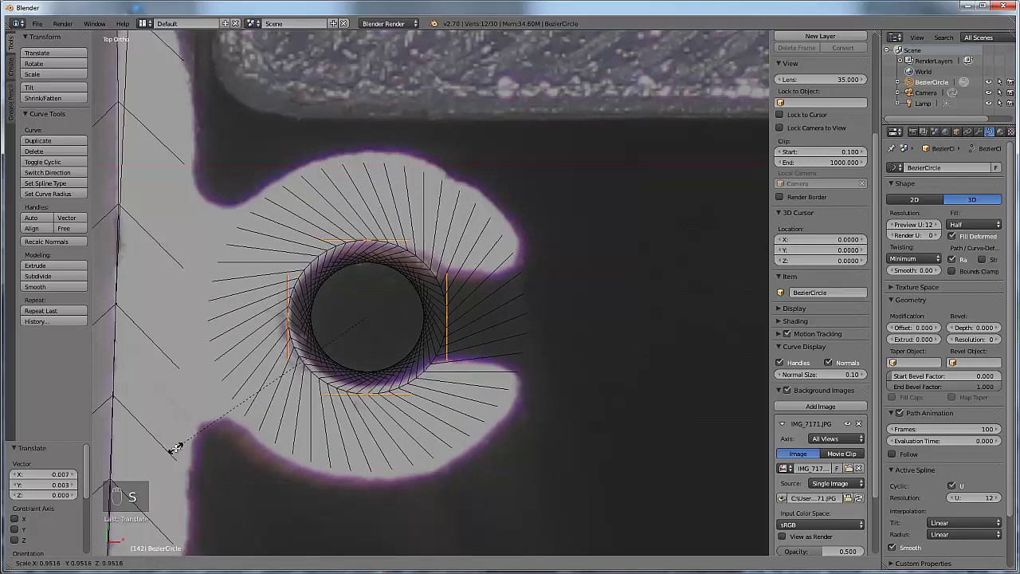
pyautogui.click(181, 447)
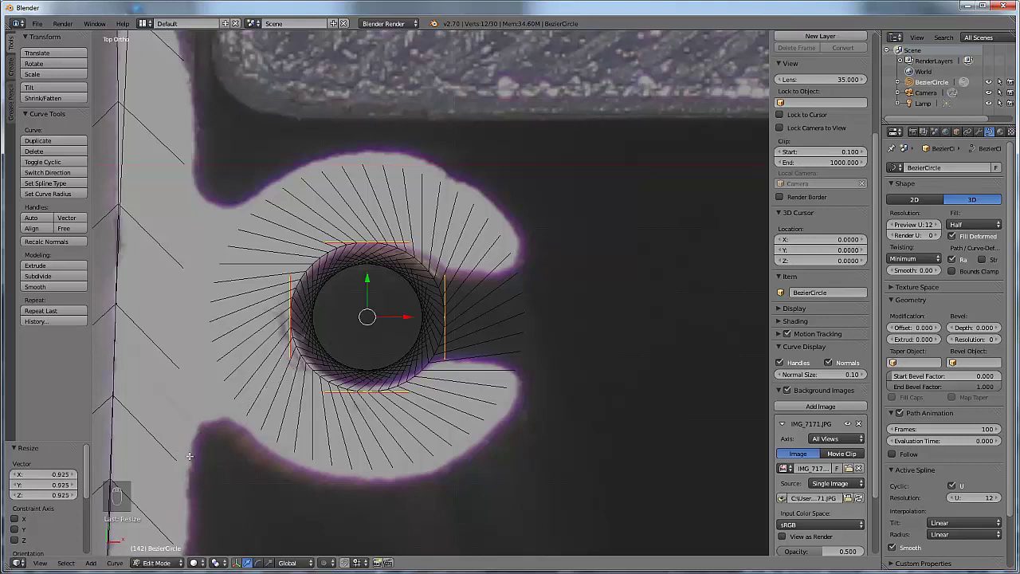
# - Duplicate the circle about 2.515 in X and -0.062 in Y, and move the copy about 4.597 and -0.439 onto the right clip
pyautogui.scroll(-8, 482, 393)
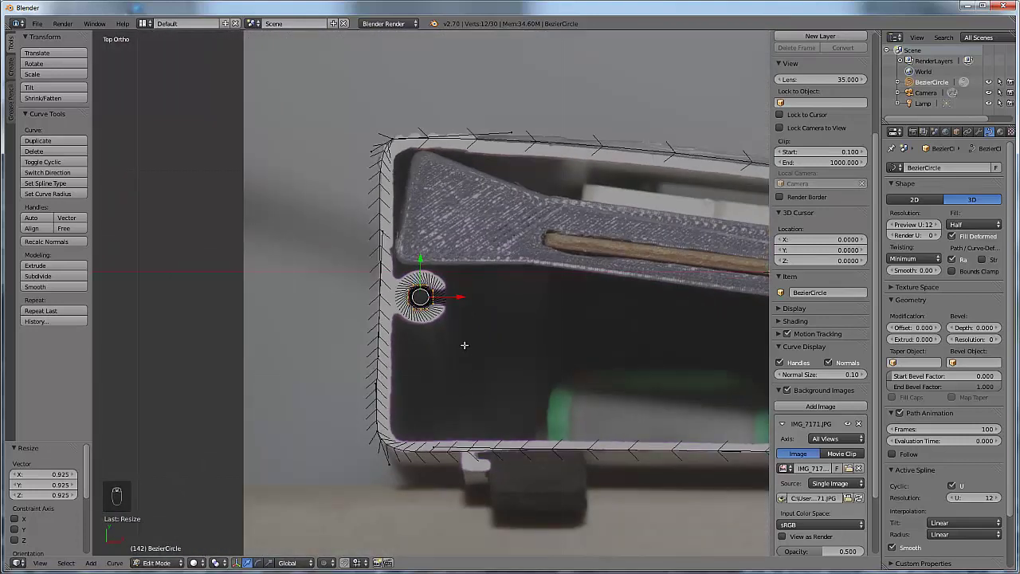
pyautogui.hotkey('shift', 'd')
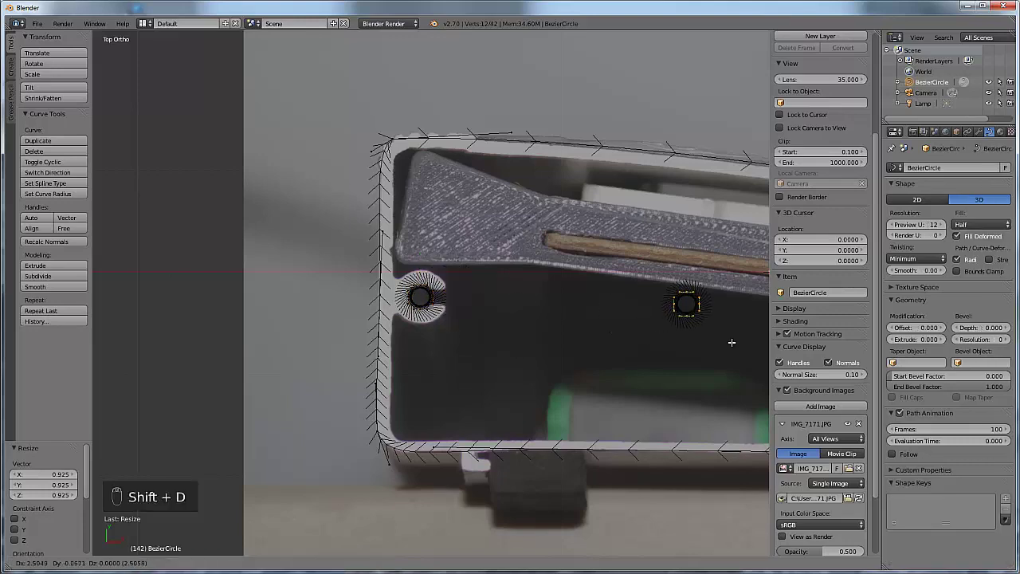
pyautogui.click(731, 340)
pyautogui.keyDown('shift'); pyautogui.moveTo(692, 353); pyautogui.dragTo(244, 400, button='middle'); pyautogui.keyUp('shift')
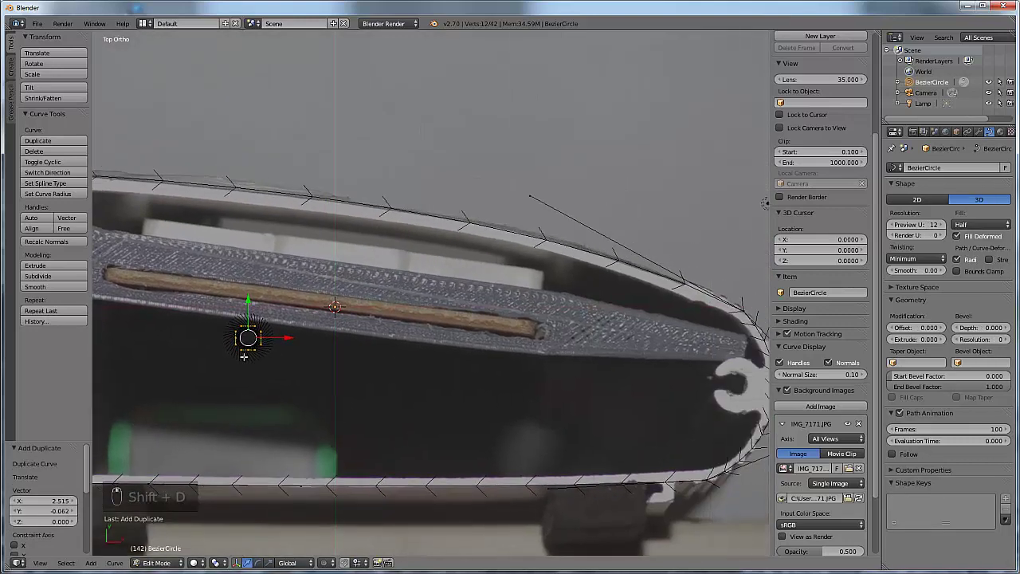
pyautogui.press('g')
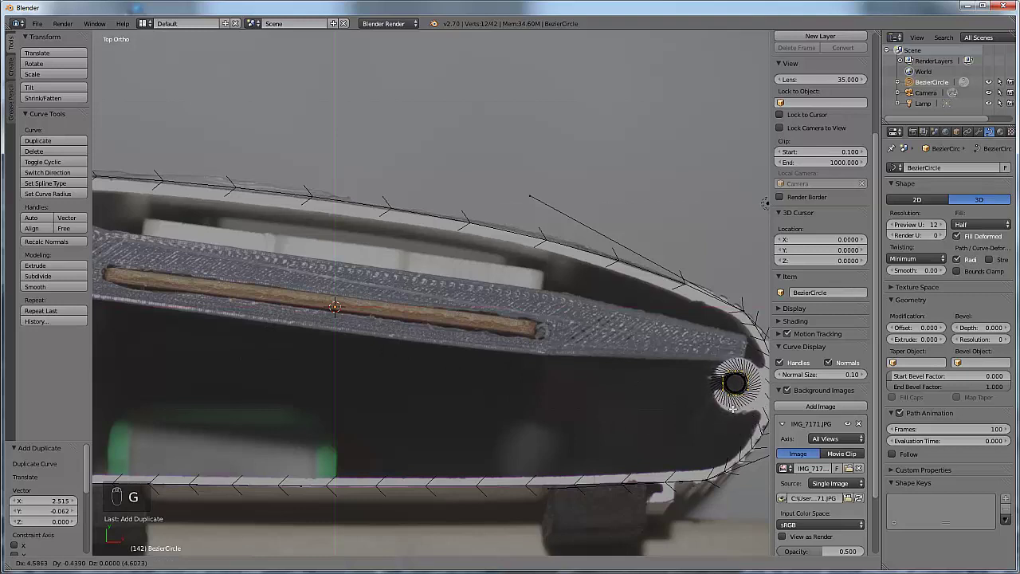
pyautogui.click(733, 408)
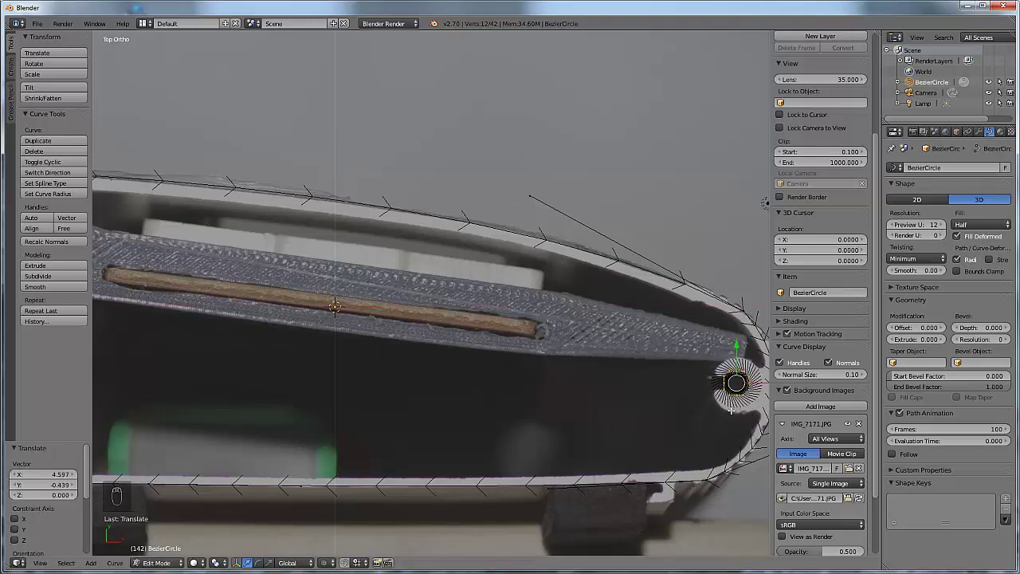
# - Nudge the duplicated circle about -0.003 in X and -0.007 in Y to centre it in the right clip's hole
pyautogui.keyDown('shift'); pyautogui.moveTo(714, 410); pyautogui.dragTo(344, 205, button='middle'); pyautogui.keyUp('shift')
pyautogui.scroll(3, 383, 362)
pyautogui.scroll(2, 344, 204)
pyautogui.scroll(2, 344, 205)
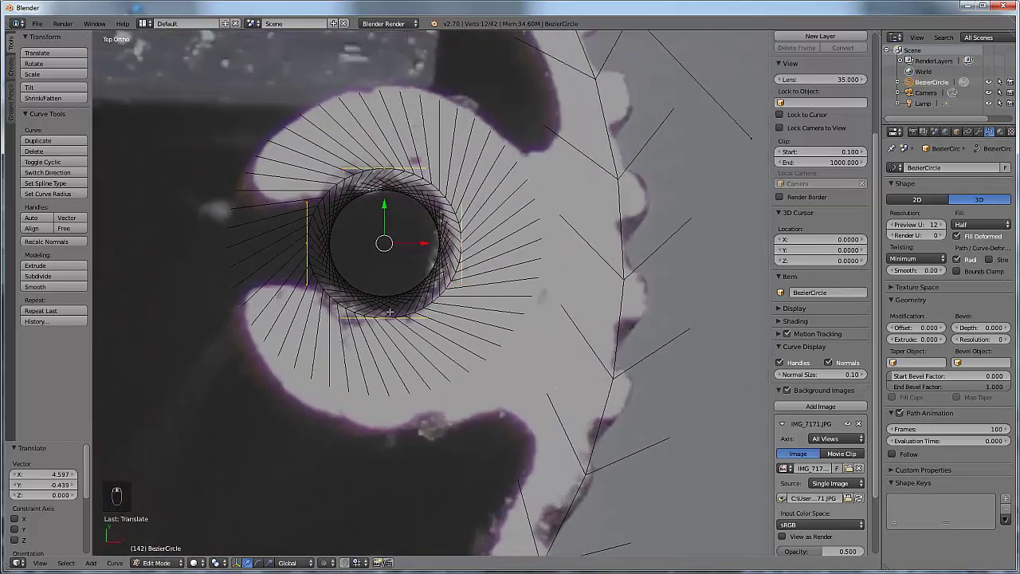
pyautogui.keyDown('shift'); pyautogui.moveTo(367, 279); pyautogui.dragTo(397, 316, button='middle'); pyautogui.keyUp('shift')
pyautogui.scroll(1, 396, 315)
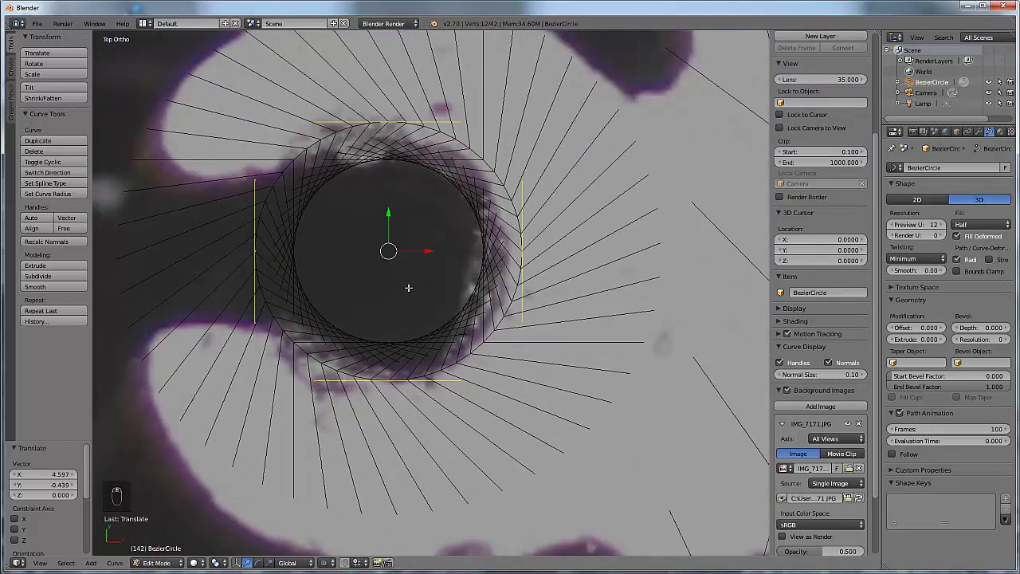
pyautogui.press('g')
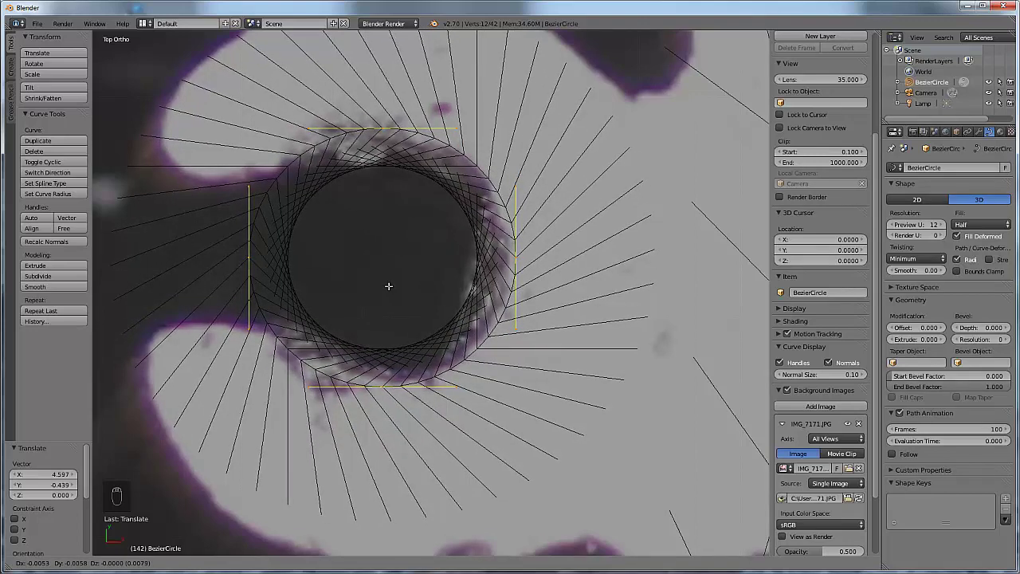
pyautogui.click(392, 287)
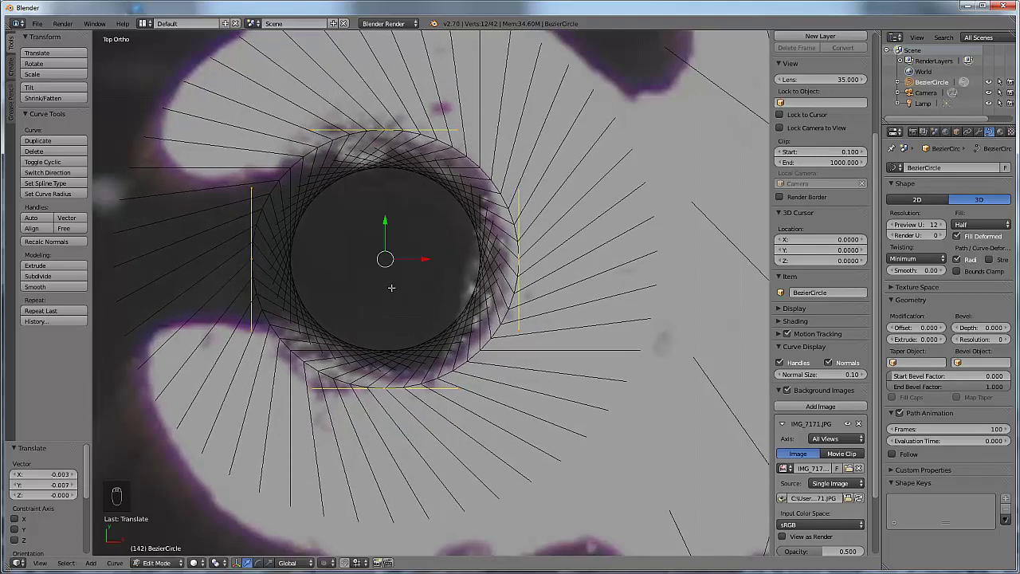
# - Scale the duplicated circle by about 0.977 and again by about 0.935 to match the right clip's hole
pyautogui.press('s')
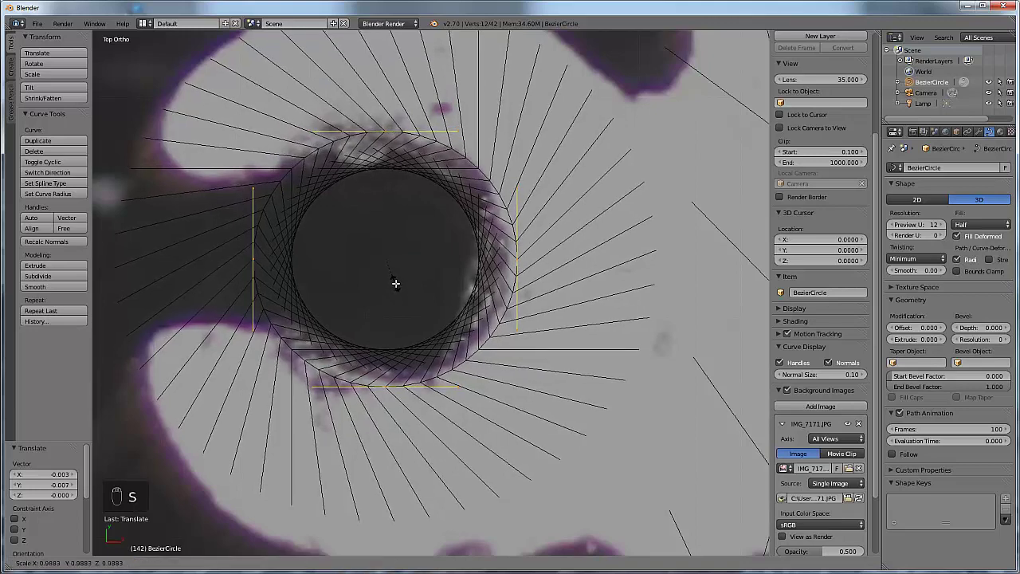
pyautogui.click(393, 284)
pyautogui.press('s')
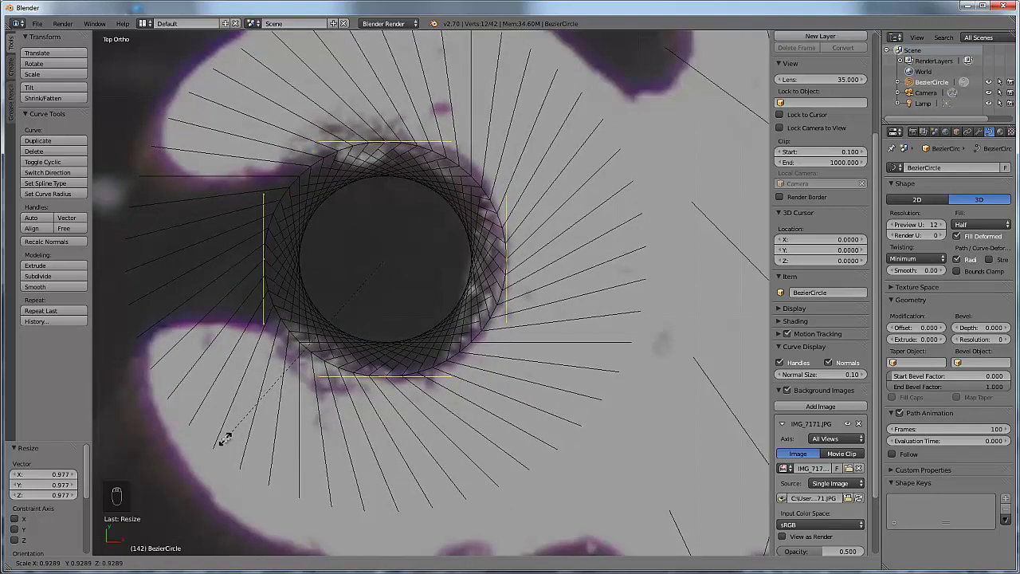
pyautogui.click(253, 465)
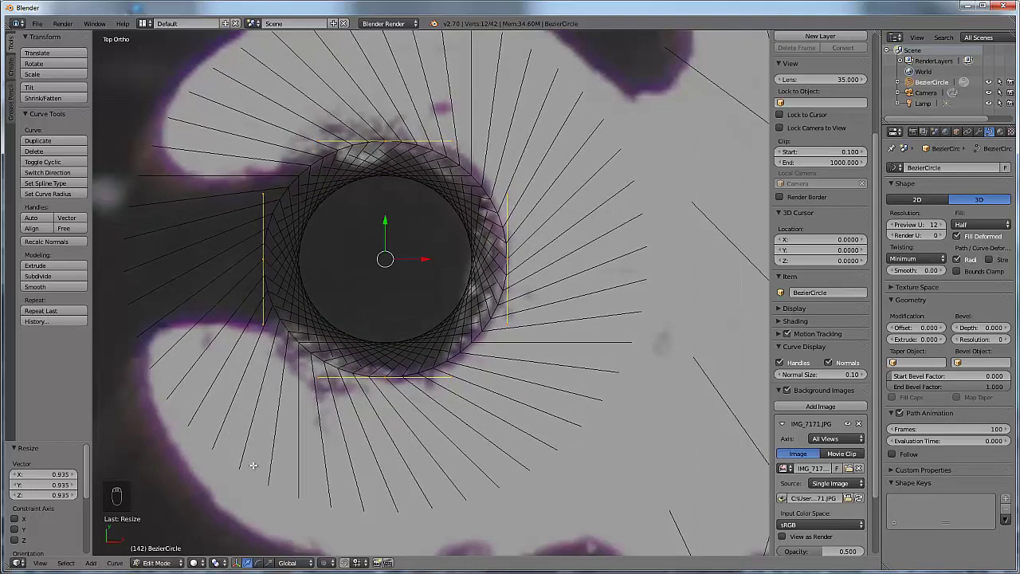
# - Examine how the first circle fits the left clip's hole and how the clip joins the housing wall
pyautogui.scroll(-2, 293, 378)
pyautogui.keyDown('shift'); pyautogui.moveTo(290, 387); pyautogui.dragTo(612, 239, button='middle'); pyautogui.keyUp('shift')
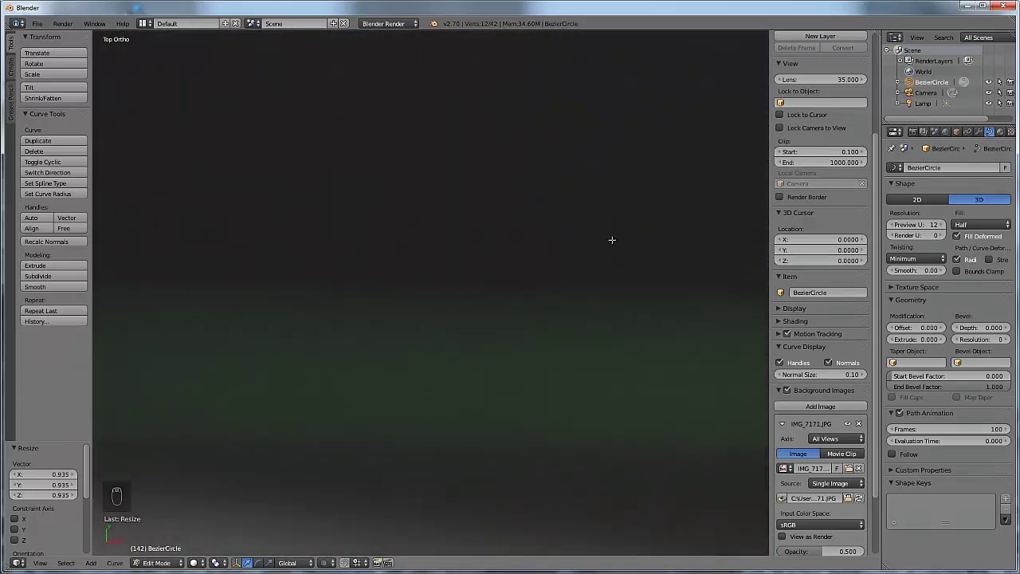
pyautogui.scroll(-8, 191, 232)
pyautogui.keyDown('shift'); pyautogui.moveTo(205, 240); pyautogui.dragTo(713, 328, button='middle'); pyautogui.keyUp('shift')
pyautogui.scroll(6, 706, 317)
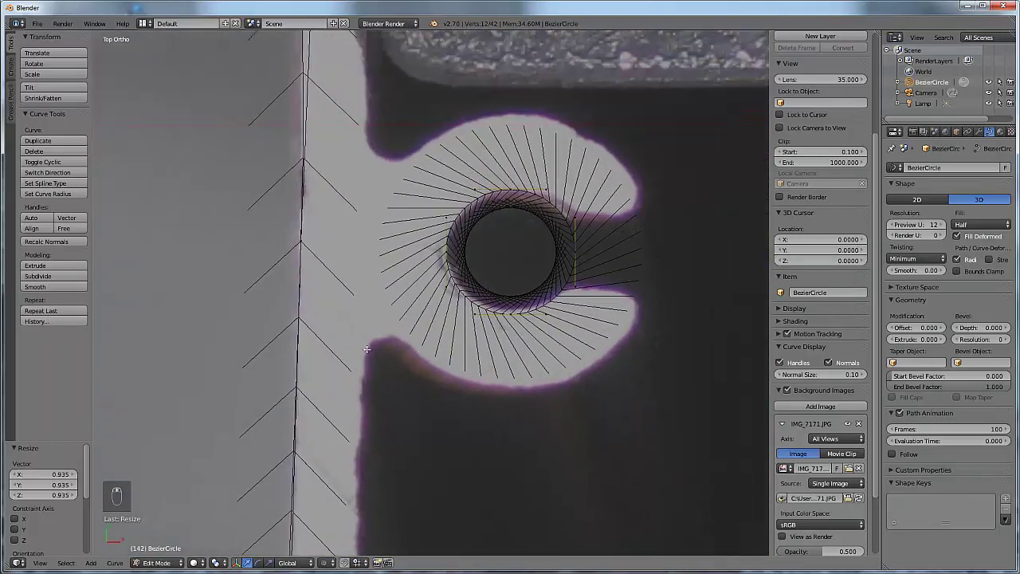
pyautogui.scroll(3, 363, 329)
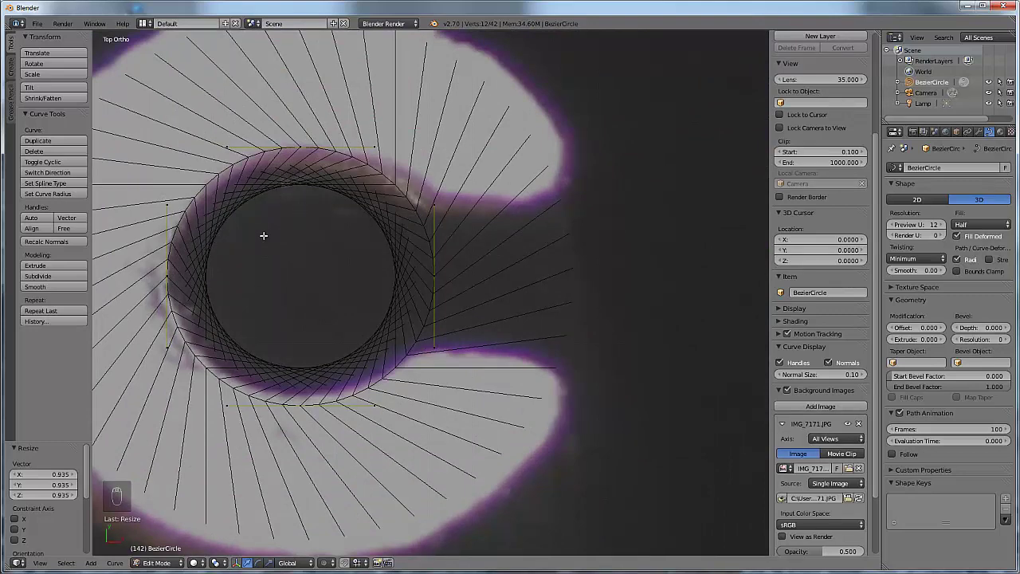
pyautogui.scroll(-4, 376, 290)
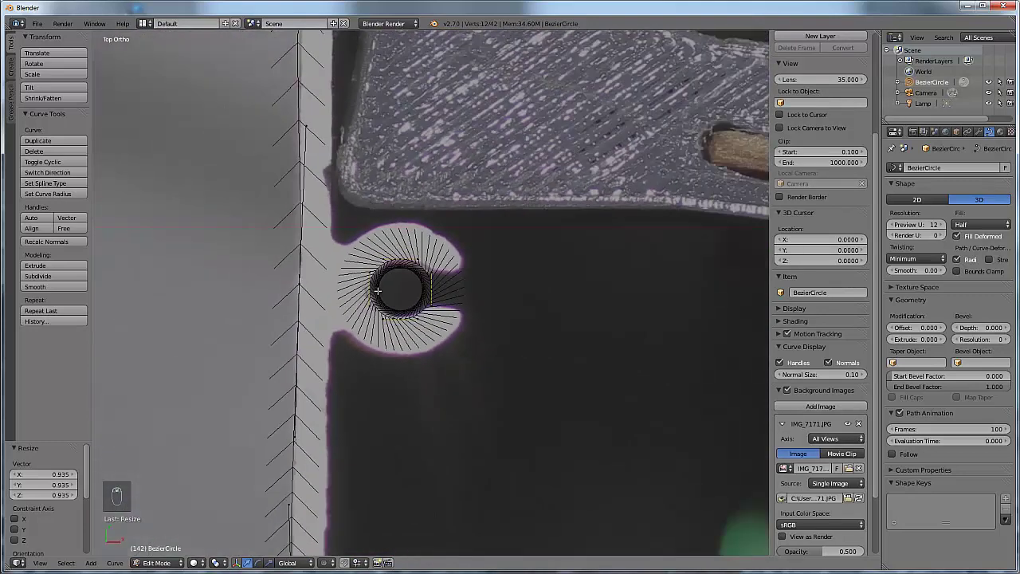
pyautogui.scroll(2, 377, 290)
pyautogui.scroll(-5, 378, 290)
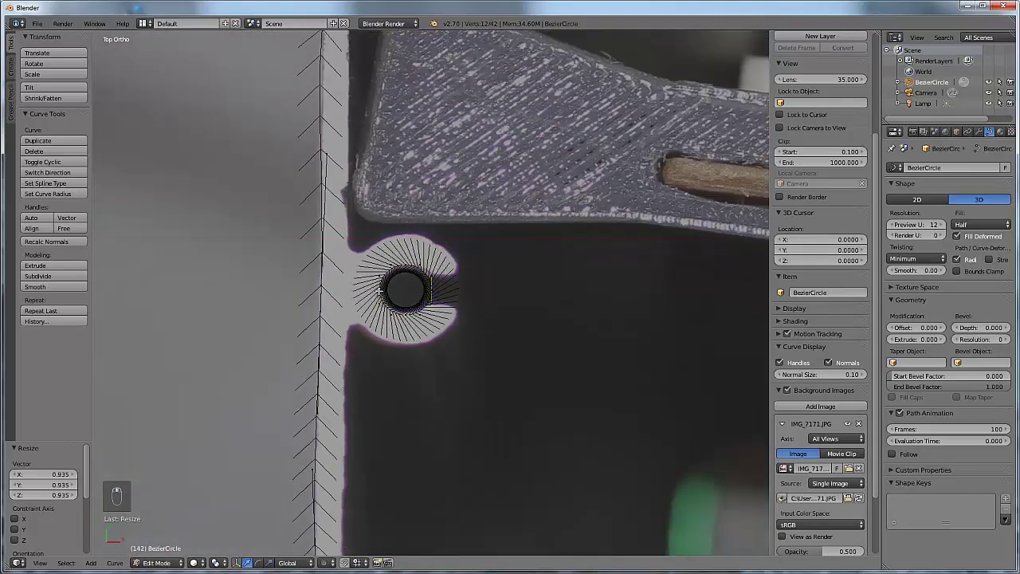
# - Set the traced housing curve's shape to 2D so the outline fills with the two clip holes cut out
pyautogui.scroll(-4, 402, 277)
pyautogui.scroll(5, 396, 308)
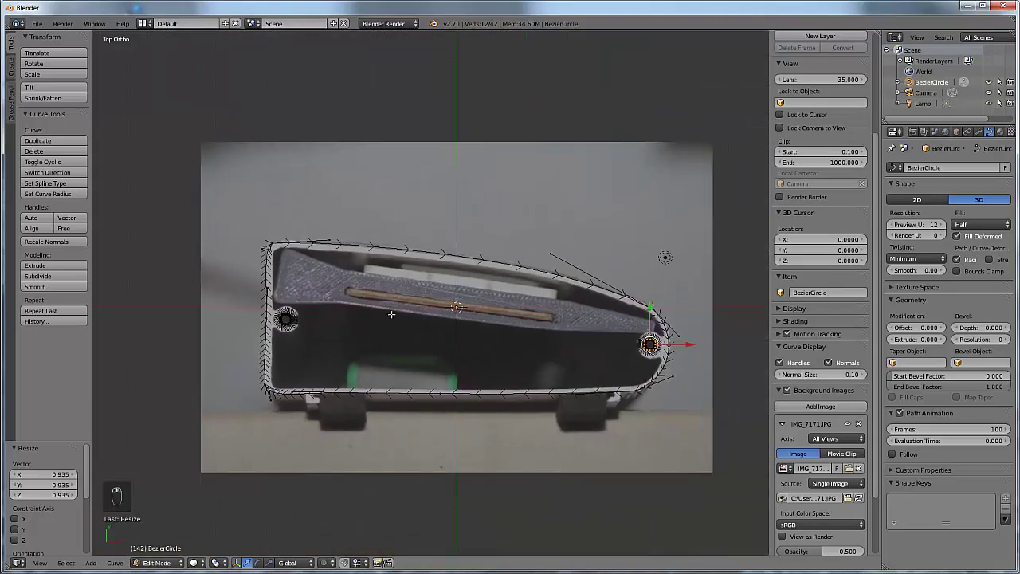
pyautogui.scroll(-2, 396, 308)
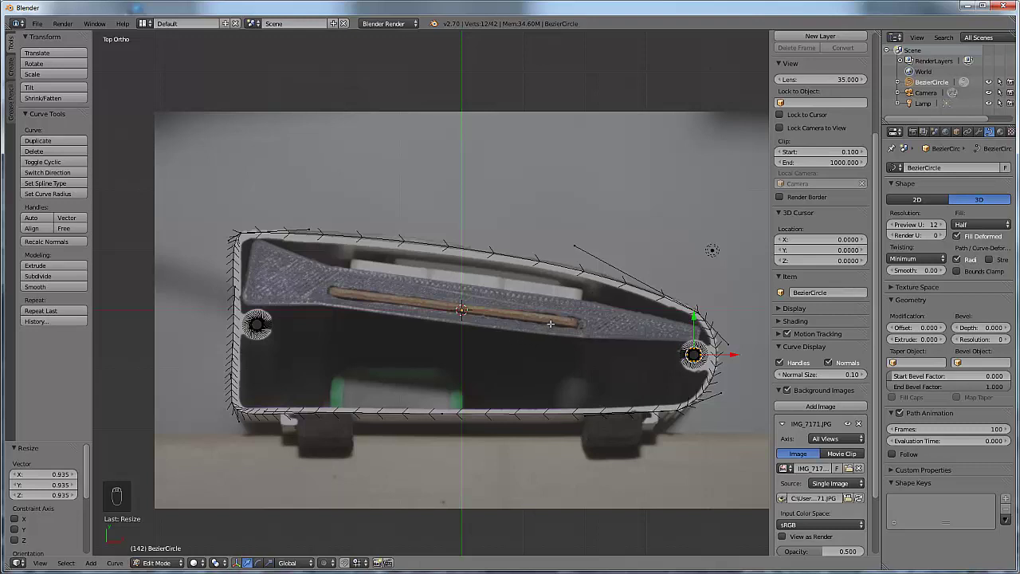
pyautogui.press('KP_5')
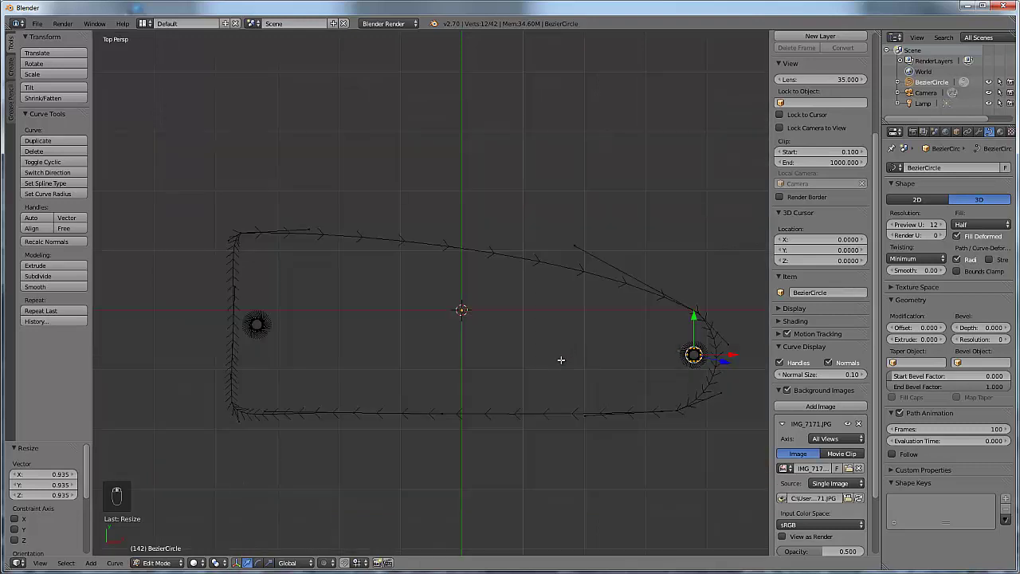
pyautogui.press('KP_1')
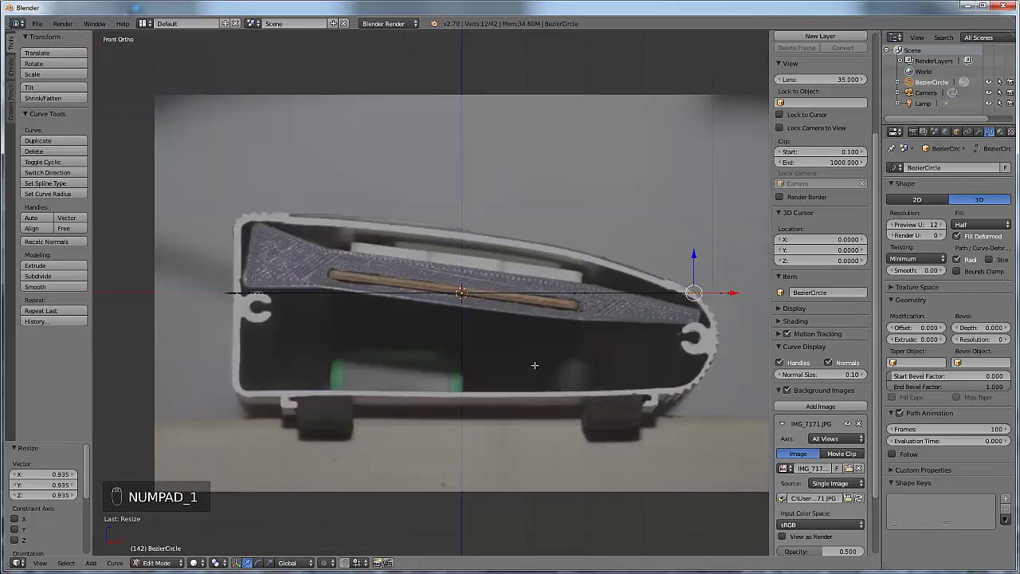
pyautogui.press('KP_7')
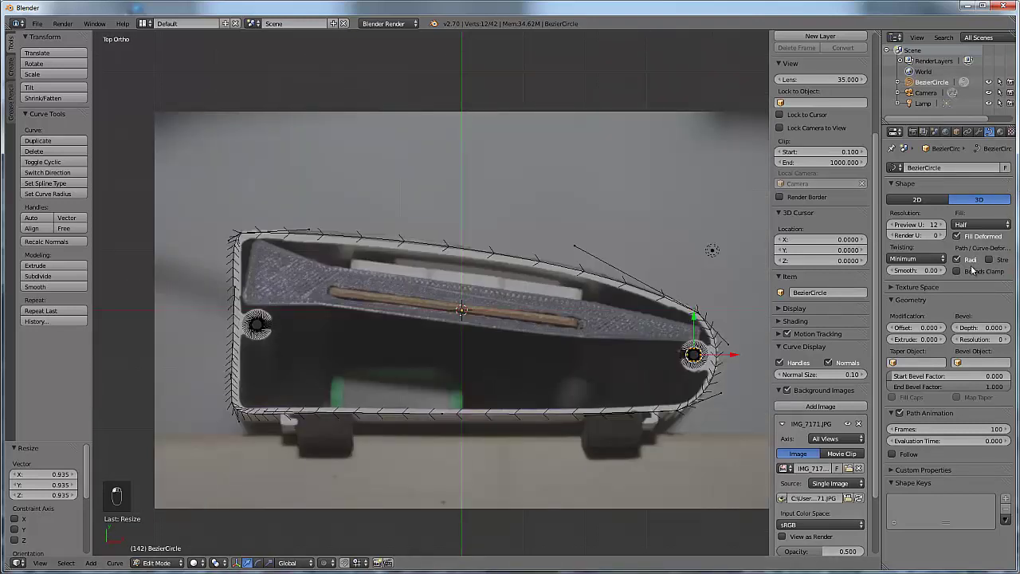
pyautogui.click(919, 199)
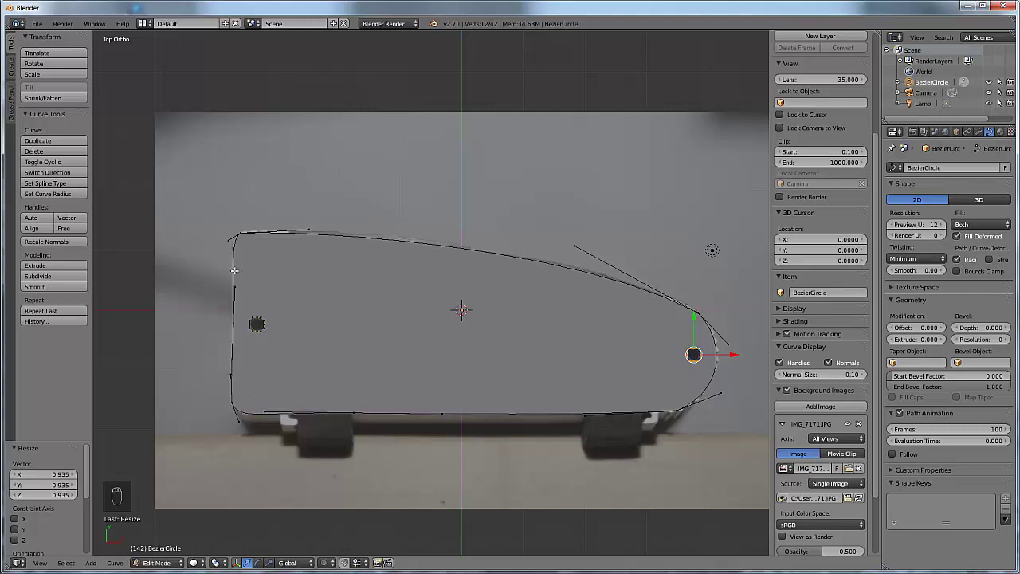
# - Try scaling the left clip's circle up by about 6.103 so that it crosses the housing outline
pyautogui.scroll(3, 271, 366)
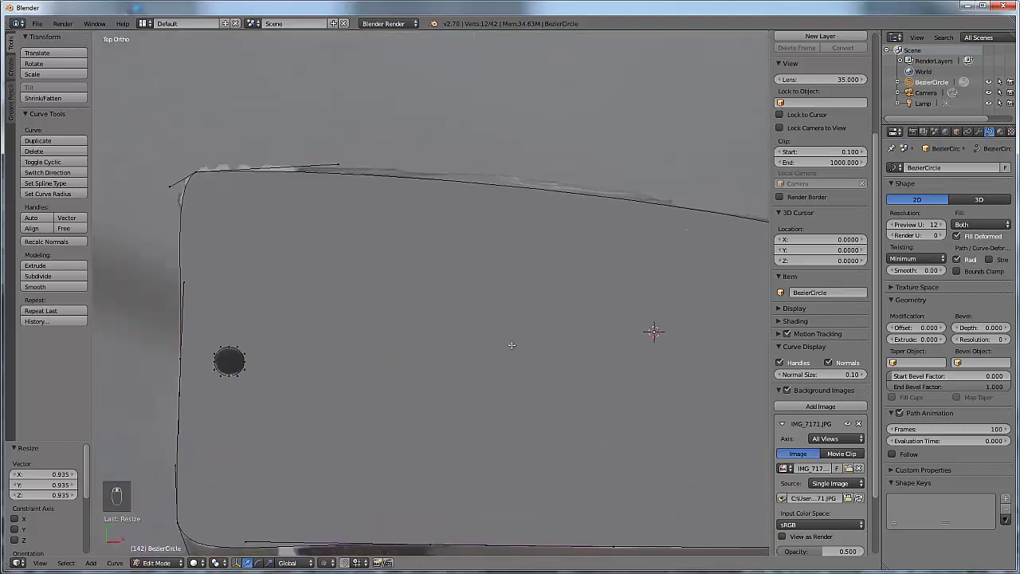
pyautogui.keyDown('shift'); pyautogui.moveTo(206, 359); pyautogui.dragTo(537, 328, button='middle'); pyautogui.keyUp('shift')
pyautogui.scroll(2, 526, 351)
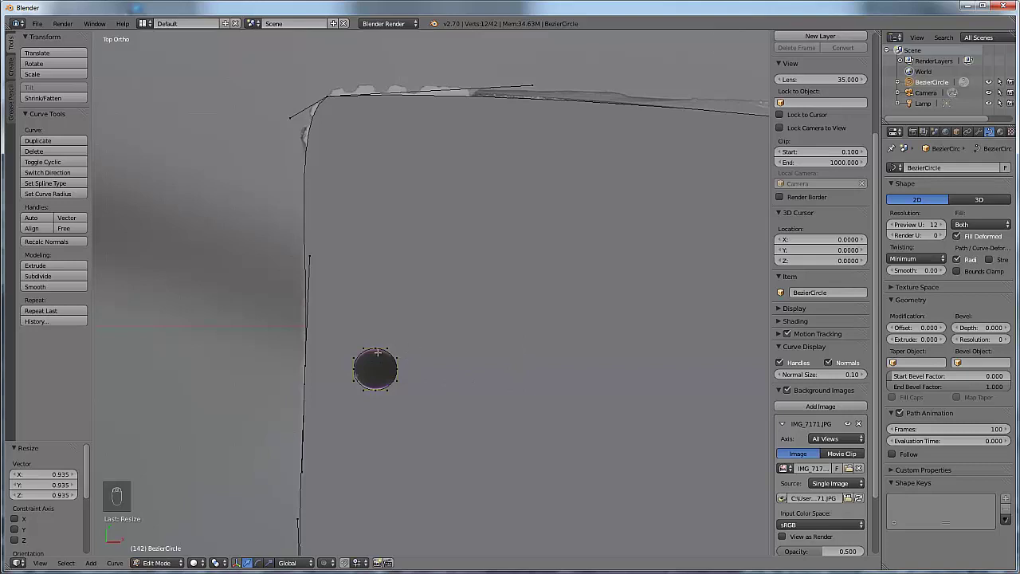
pyautogui.rightClick(395, 378)
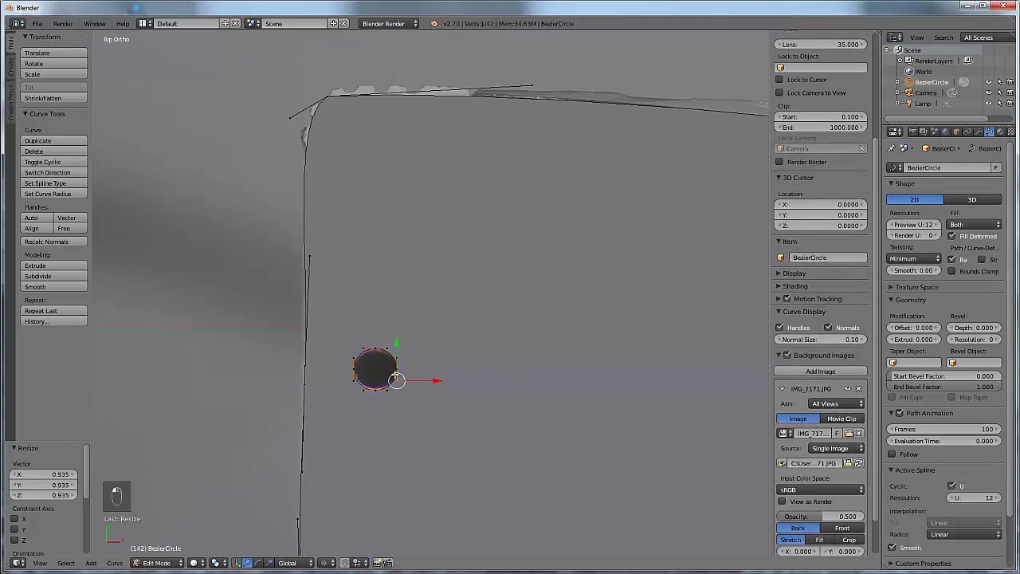
pyautogui.press('l')
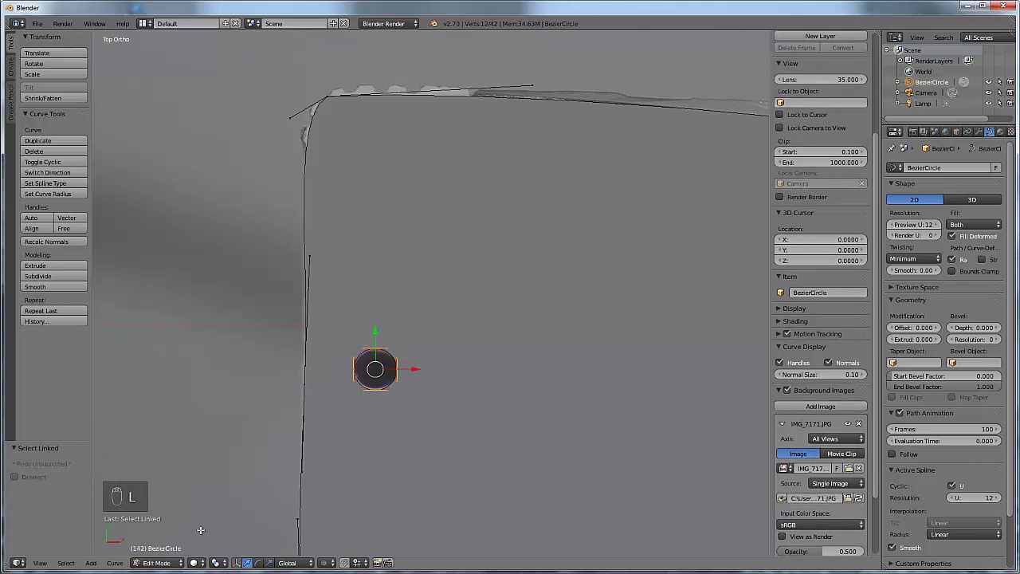
pyautogui.press('s')
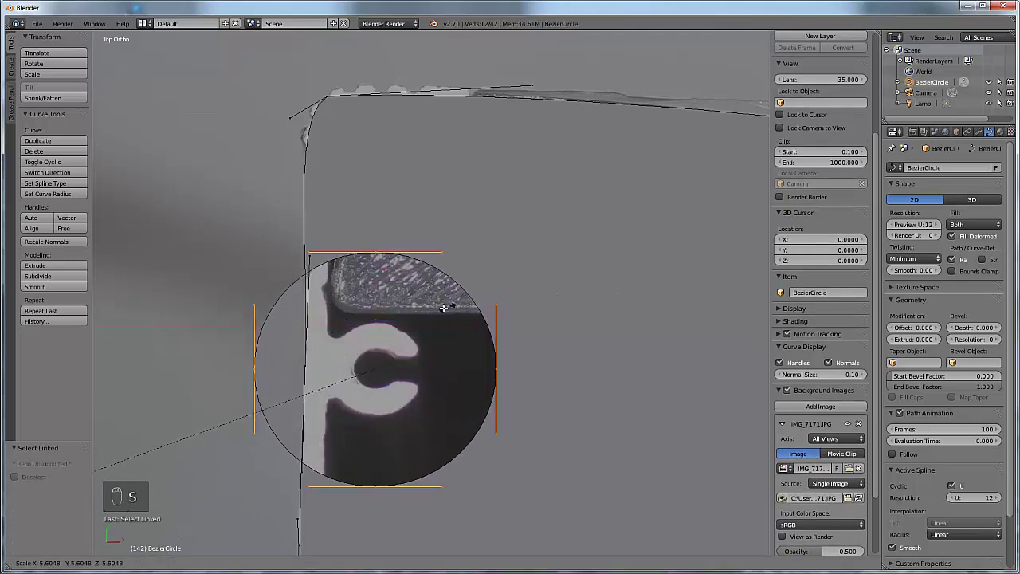
pyautogui.click(449, 302)
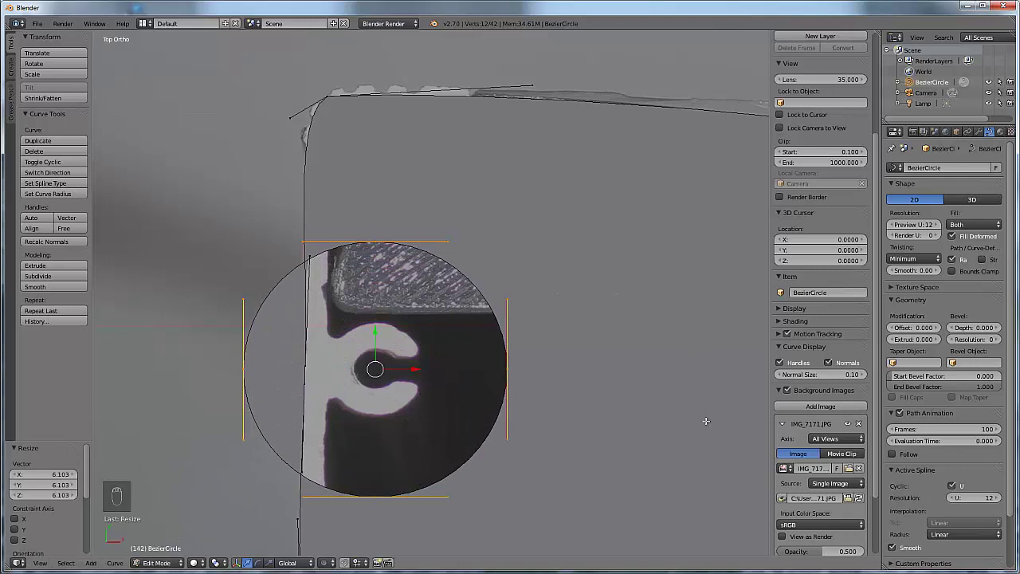
# - View the overlapping circle and filled outline in perspective, and undo the circle's enlargement
pyautogui.press('KP_5')
pyautogui.moveTo(631, 423); pyautogui.dragTo(623, 361, button='middle')
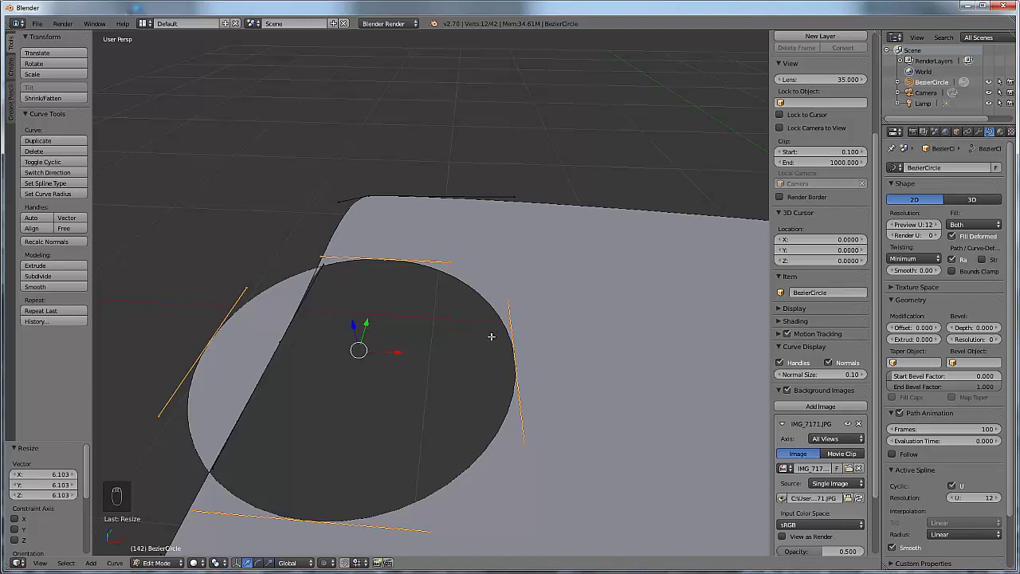
pyautogui.press('KP_7')
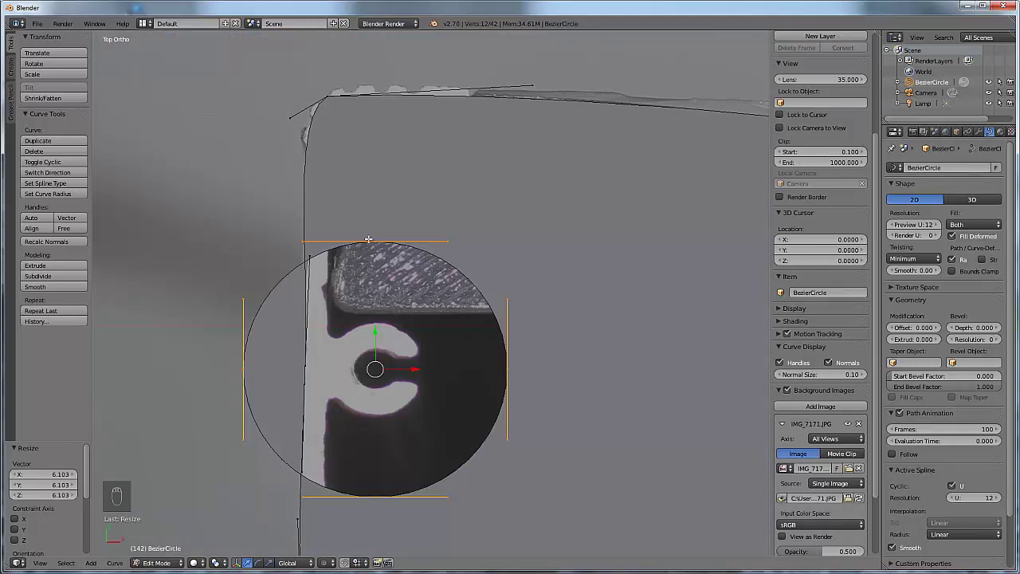
pyautogui.hotkey('ctrl', 'z')
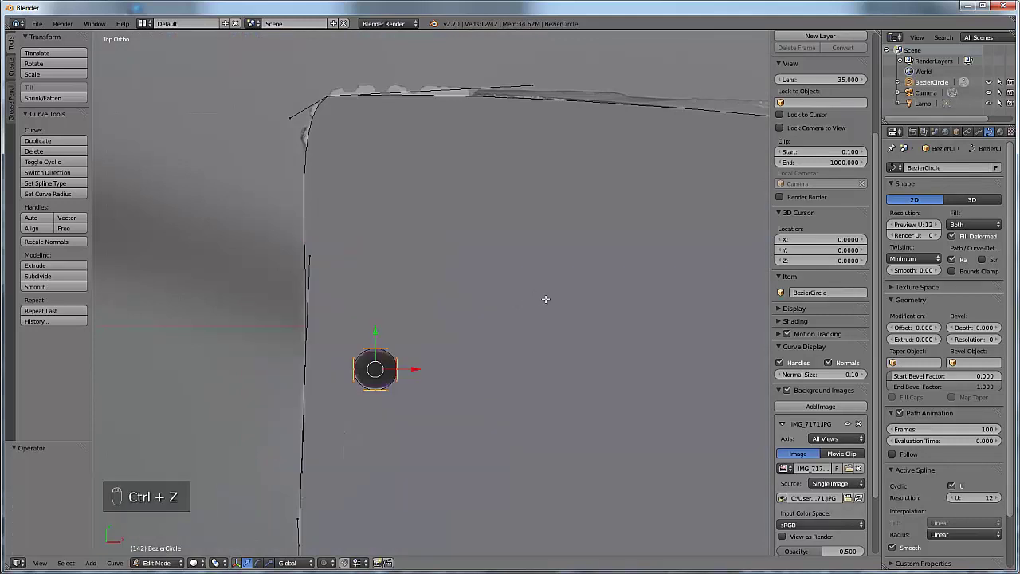
# - Extrude the filled housing curve by about 0.216 and check its thickness from an angle
pyautogui.scroll(4, 547, 298)
pyautogui.scroll(-7, 545, 298)
pyautogui.keyDown('shift'); pyautogui.moveTo(501, 318); pyautogui.dragTo(342, 266, button='middle'); pyautogui.keyUp('shift')
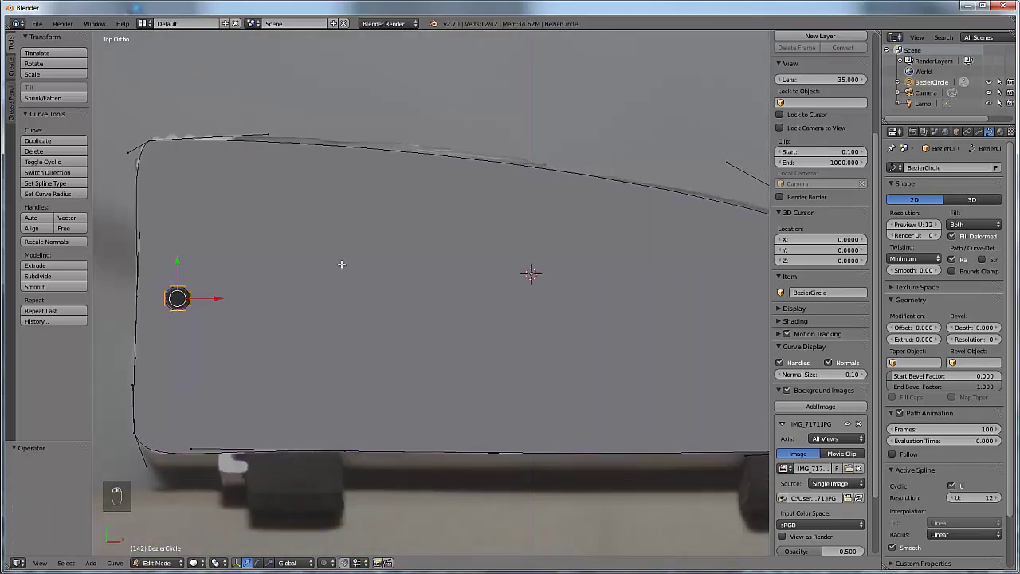
pyautogui.scroll(-2, 345, 254)
pyautogui.keyDown('shift'); pyautogui.moveTo(419, 265); pyautogui.dragTo(365, 252, button='middle'); pyautogui.keyUp('shift')
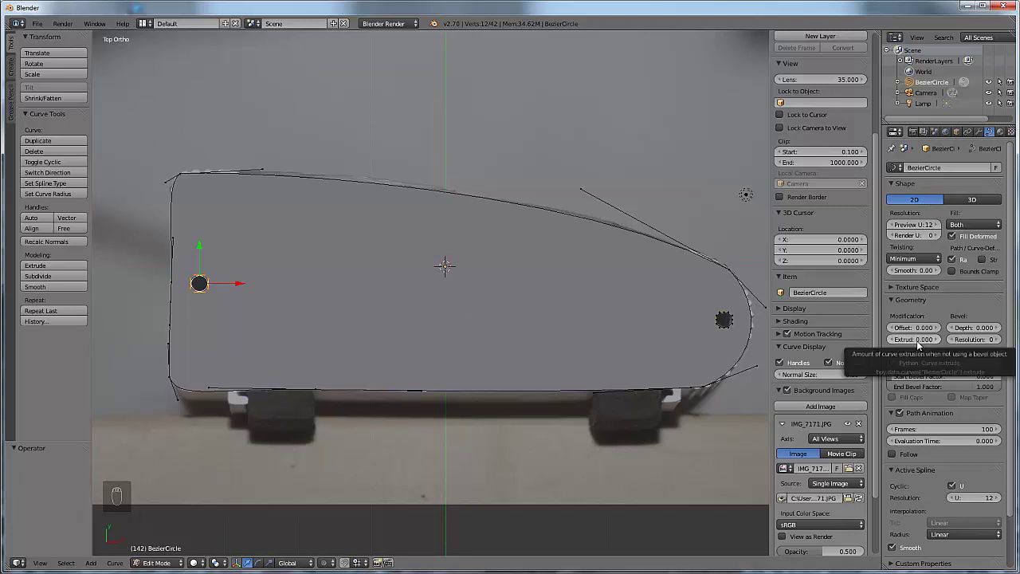
pyautogui.moveTo(916, 341); pyautogui.dragTo(1013, 338)
pyautogui.moveTo(507, 367); pyautogui.dragTo(440, 291, button='middle')
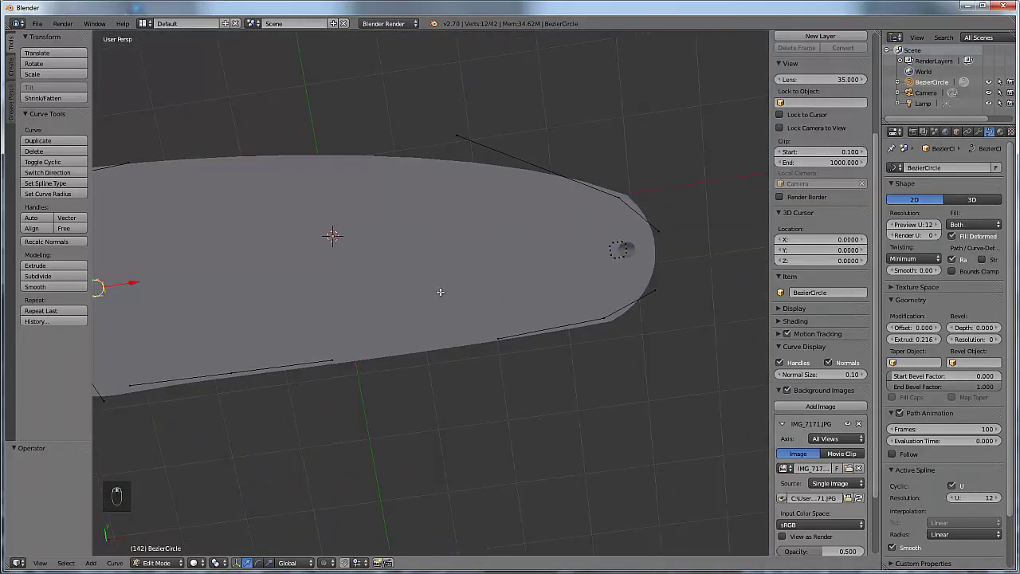
pyautogui.press('KP_7')
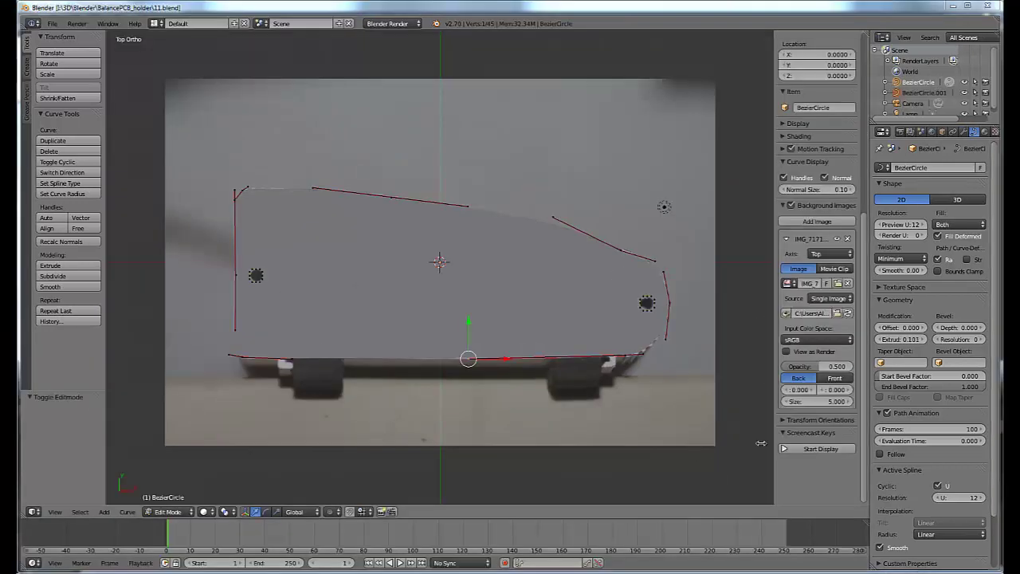
# - Start the screencast keys display and view the extruded profile from an angle, ending in the top view
pyautogui.click(828, 451)
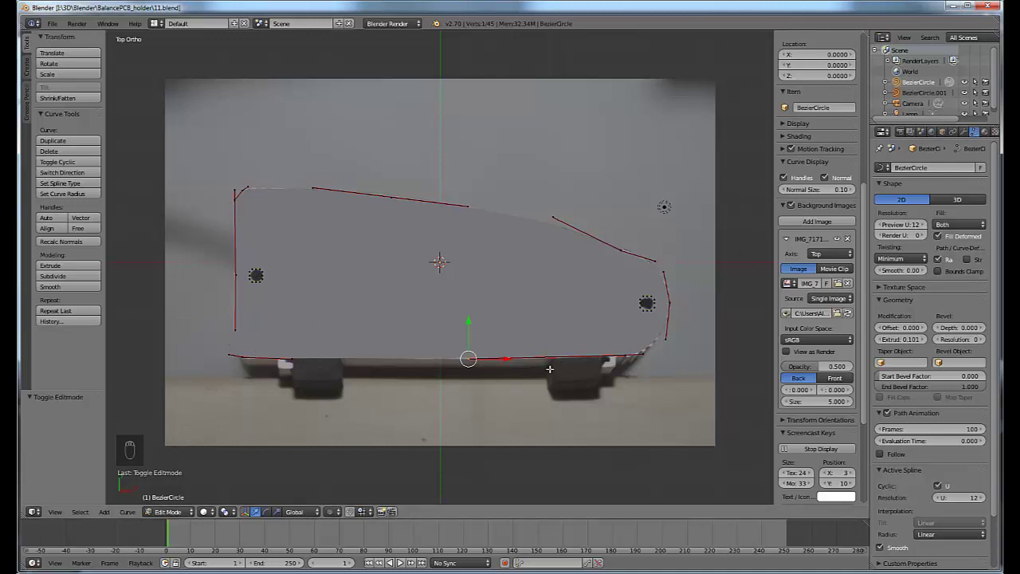
pyautogui.moveTo(549, 369); pyautogui.dragTo(574, 341, button='middle')
pyautogui.press('KP_7')
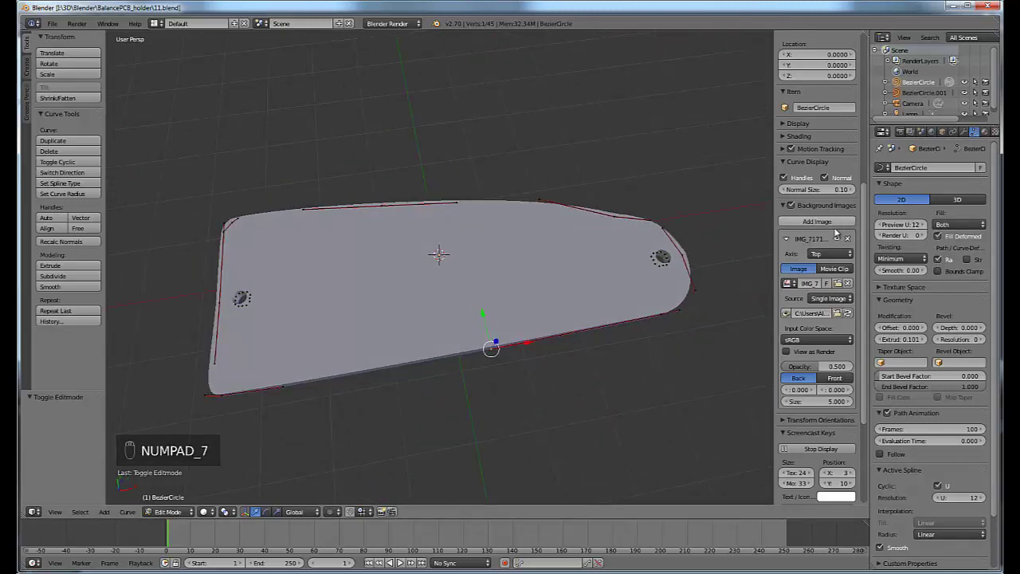
pyautogui.press('KP_7')
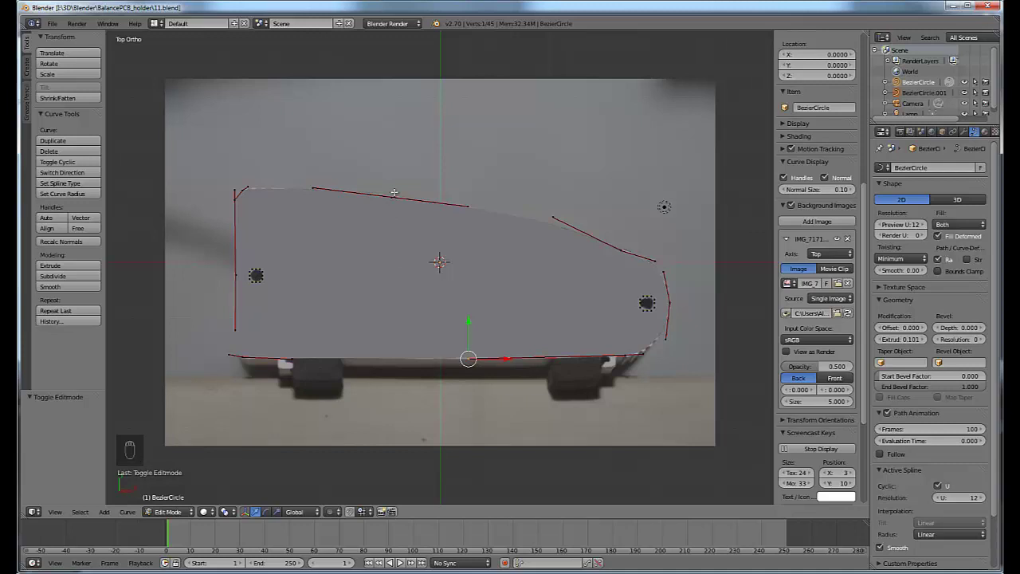
pyautogui.press('a')
pyautogui.press('a')
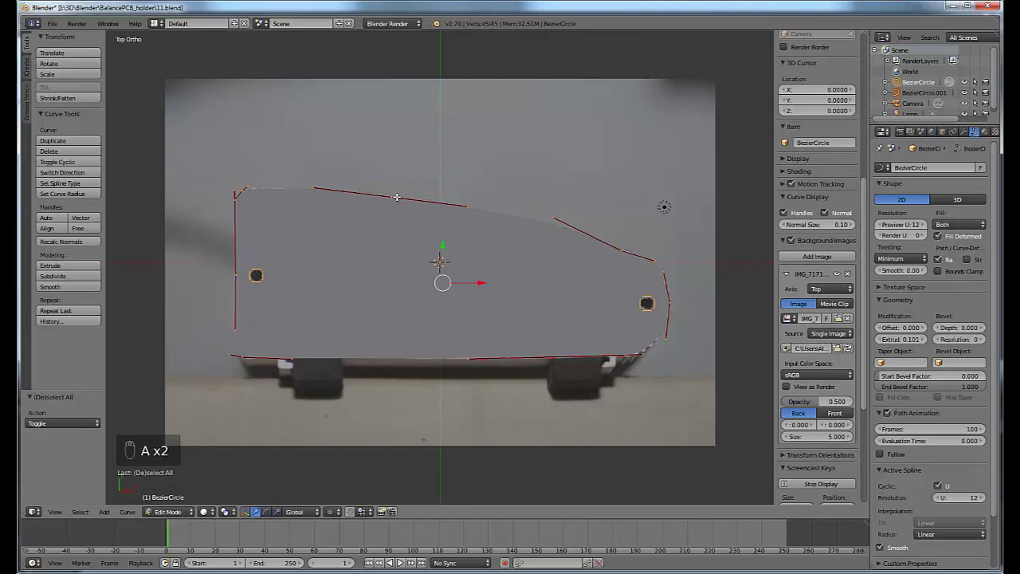
pyautogui.hotkey('alt', 'c')
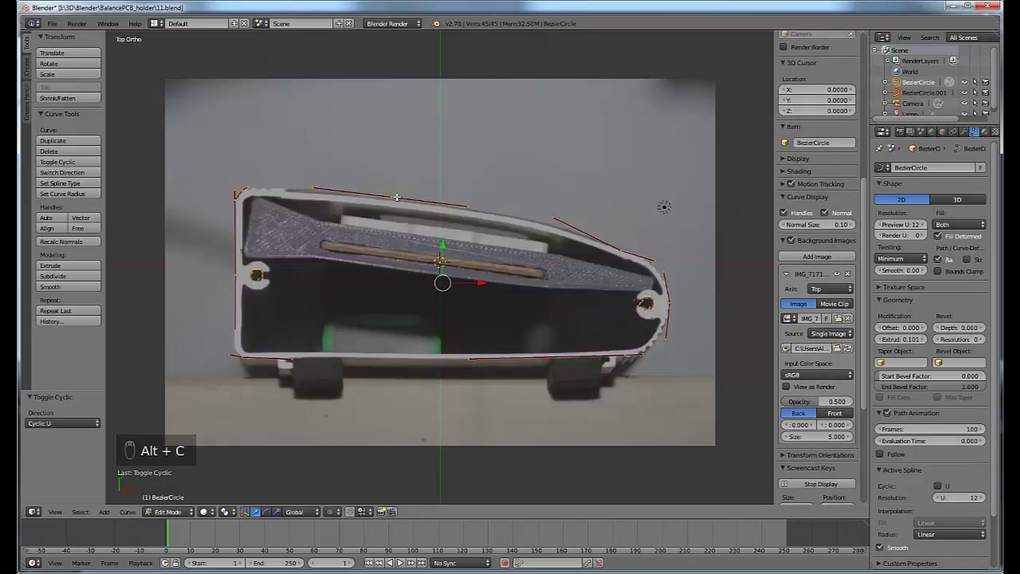
pyautogui.hotkey('alt', 'c')
# - Convert the housing profile curve to a mesh in Object Mode, and inspect its faces in Edit Mode
pyautogui.press('Tab')
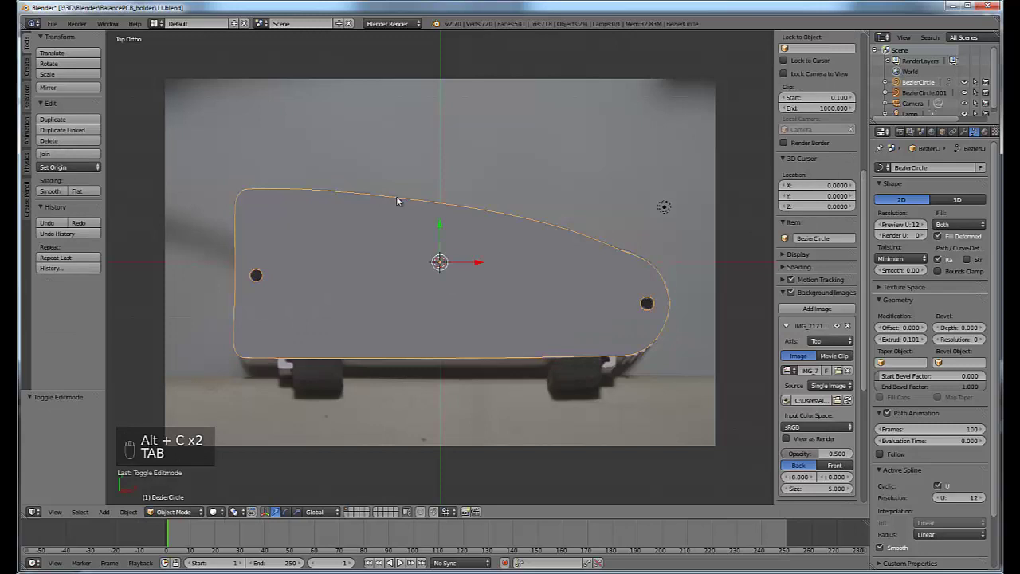
pyautogui.hotkey('alt', 'c')
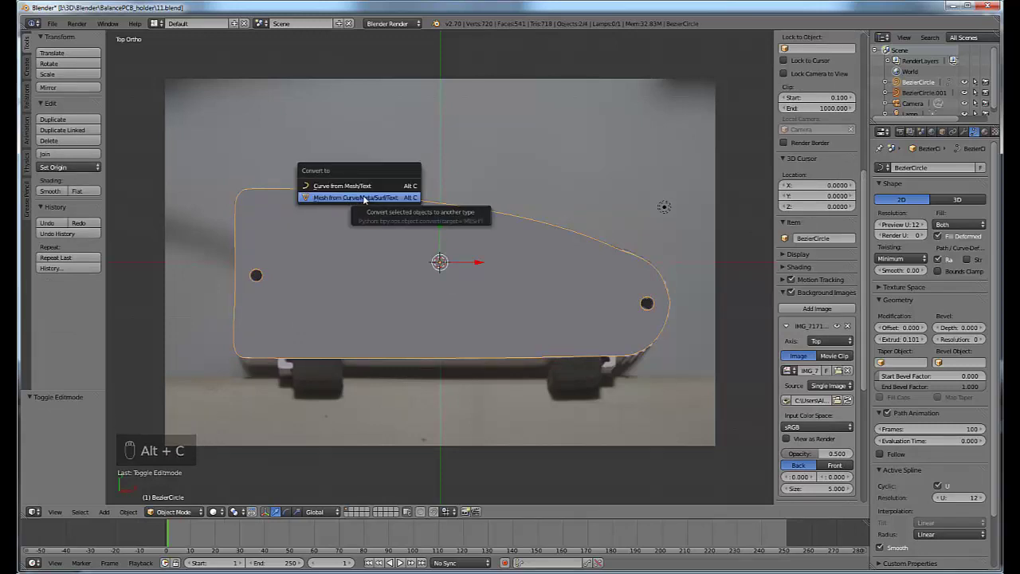
pyautogui.click(363, 198)
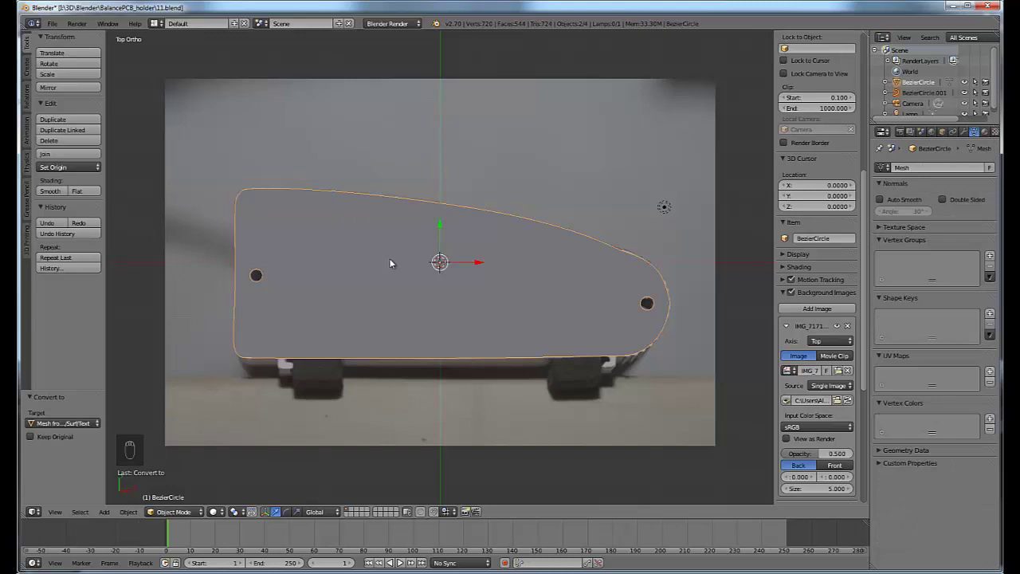
pyautogui.press('Tab')
pyautogui.moveTo(390, 257); pyautogui.dragTo(361, 271, button='middle')
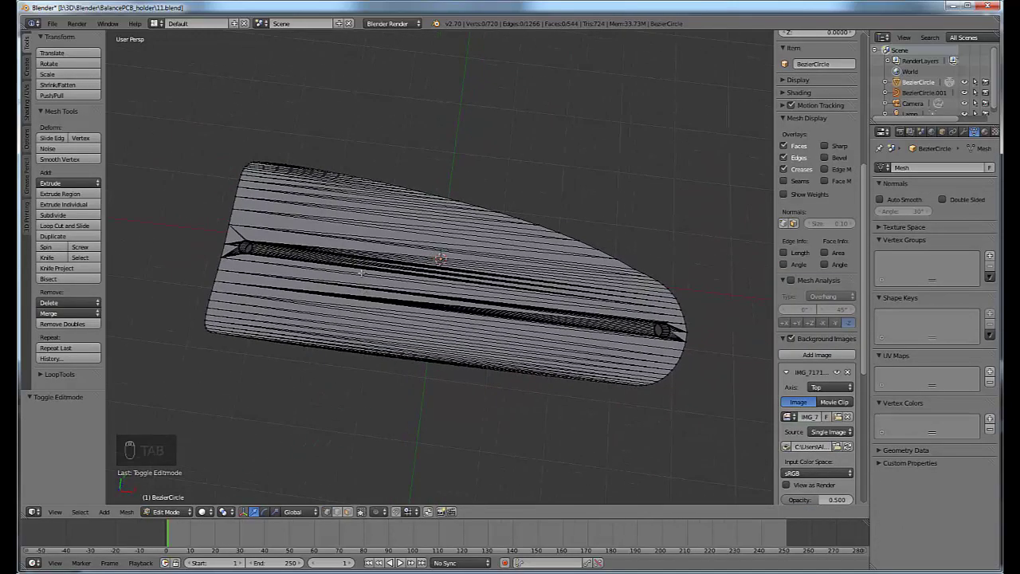
pyautogui.press('KP_7')
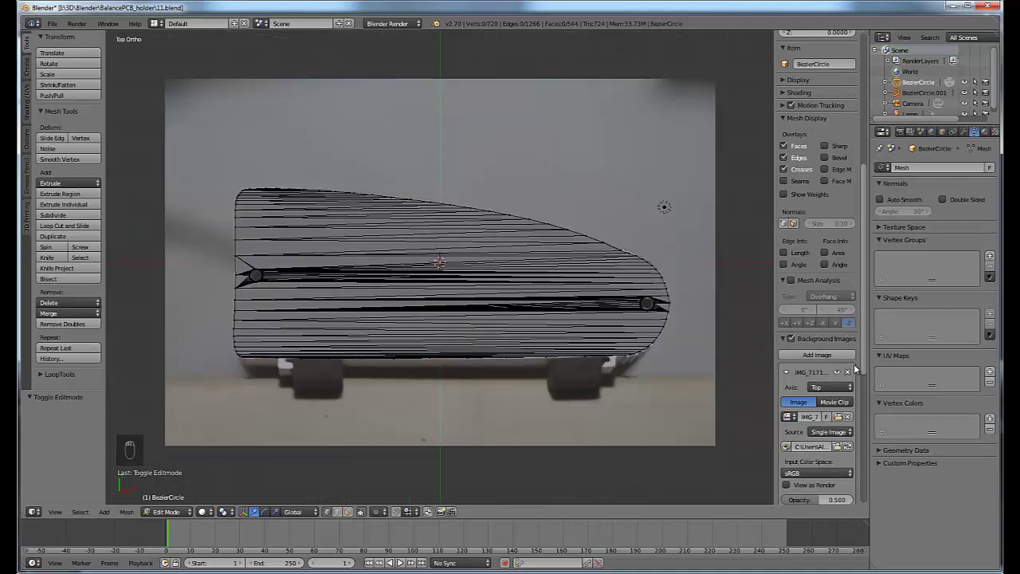
# - Turn off the background images, collapse their settings, and return the mesh to Object Mode
pyautogui.scroll(-2, 864, 401)
pyautogui.scroll(2, 864, 401)
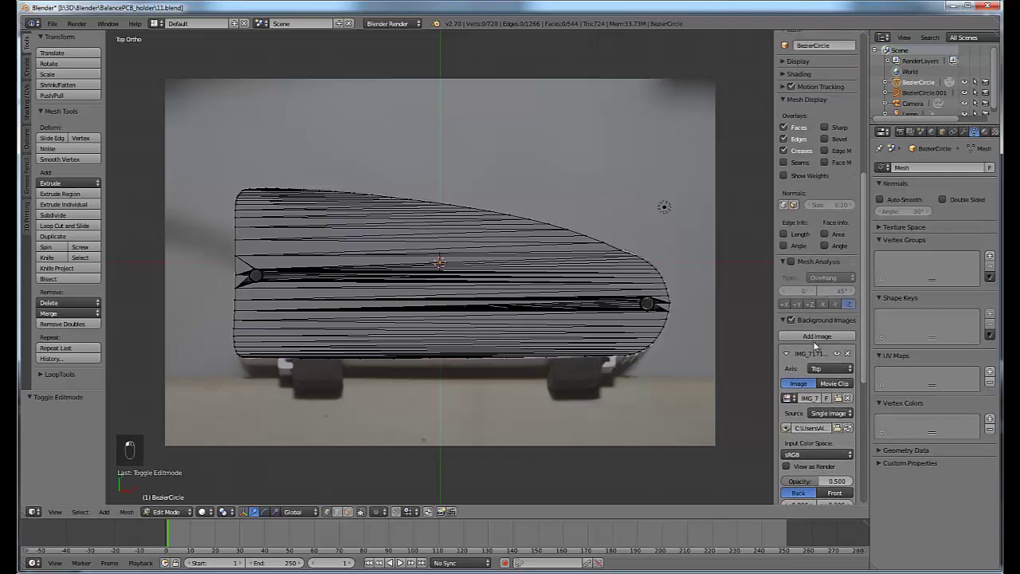
pyautogui.click(790, 321)
pyautogui.click(785, 321)
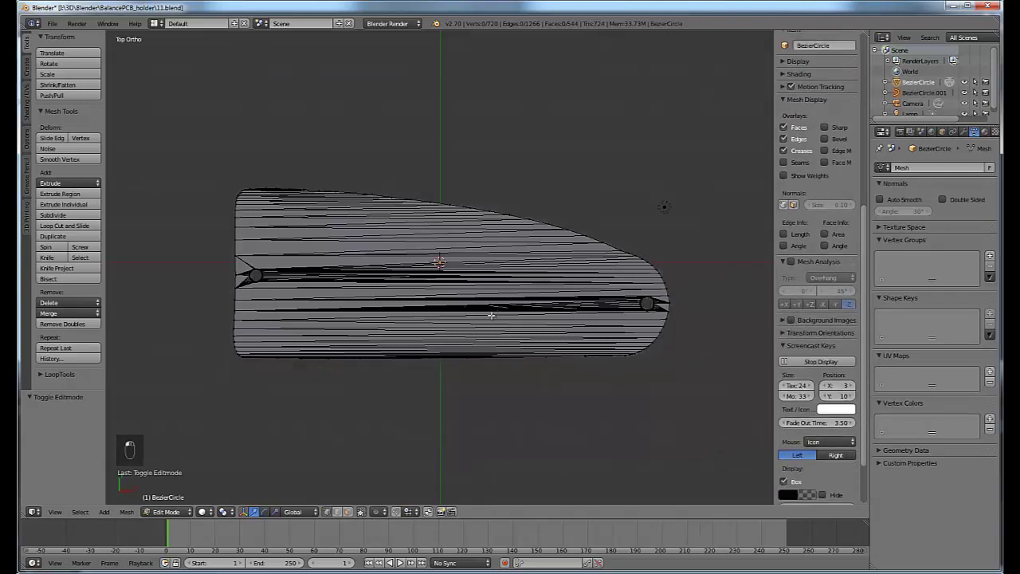
pyautogui.press('Tab')
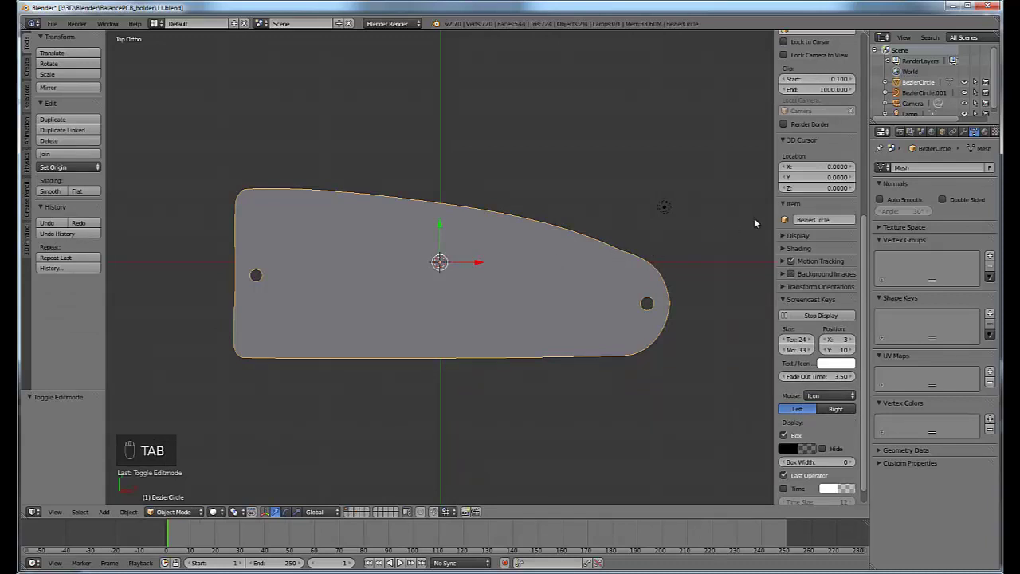
# - Set the housing mesh's X dimension to 91
pyautogui.scroll(10, 865, 177)
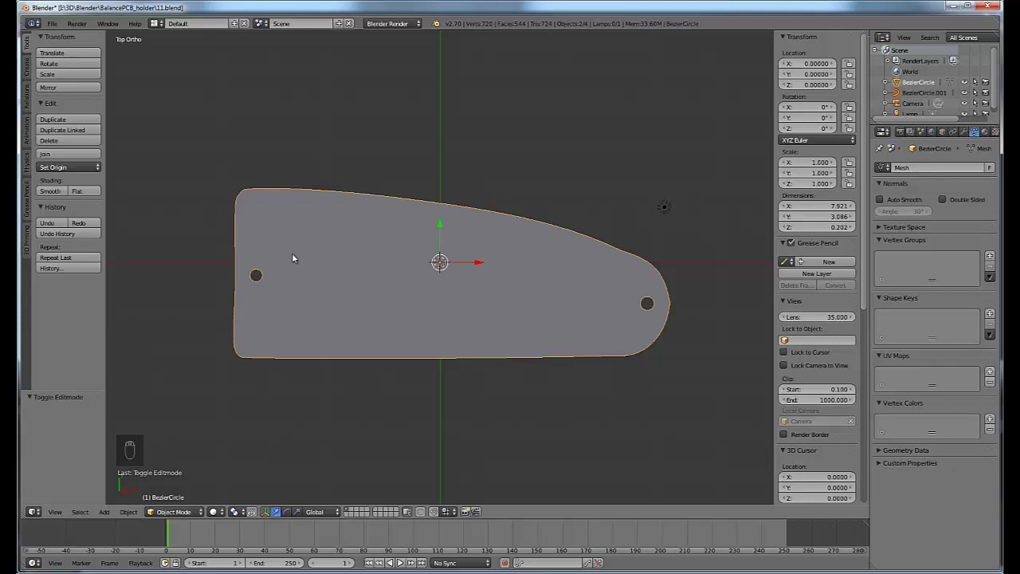
pyautogui.click(829, 205)
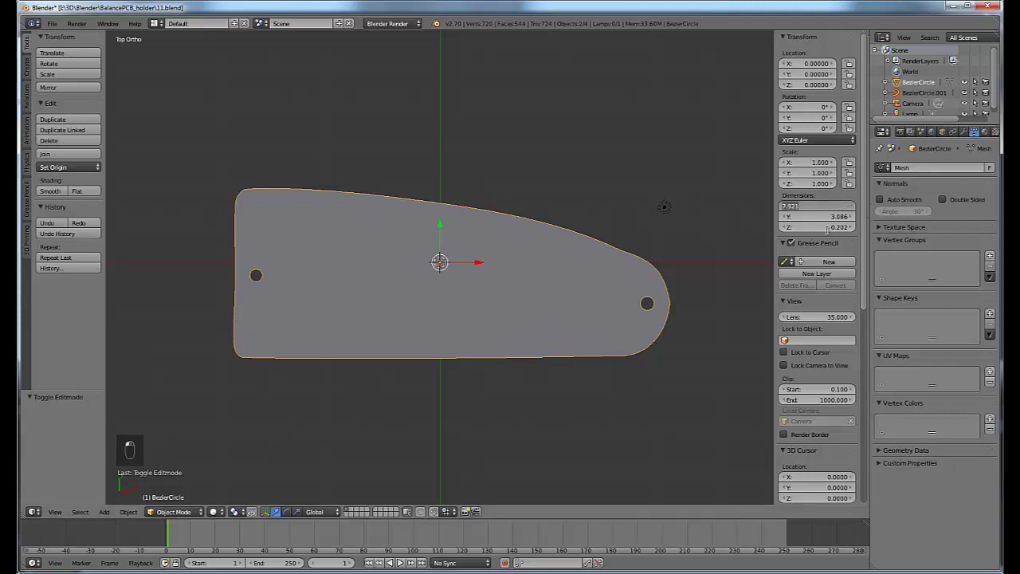
pyautogui.press('BackSpace')
pyautogui.press('BackSpace')
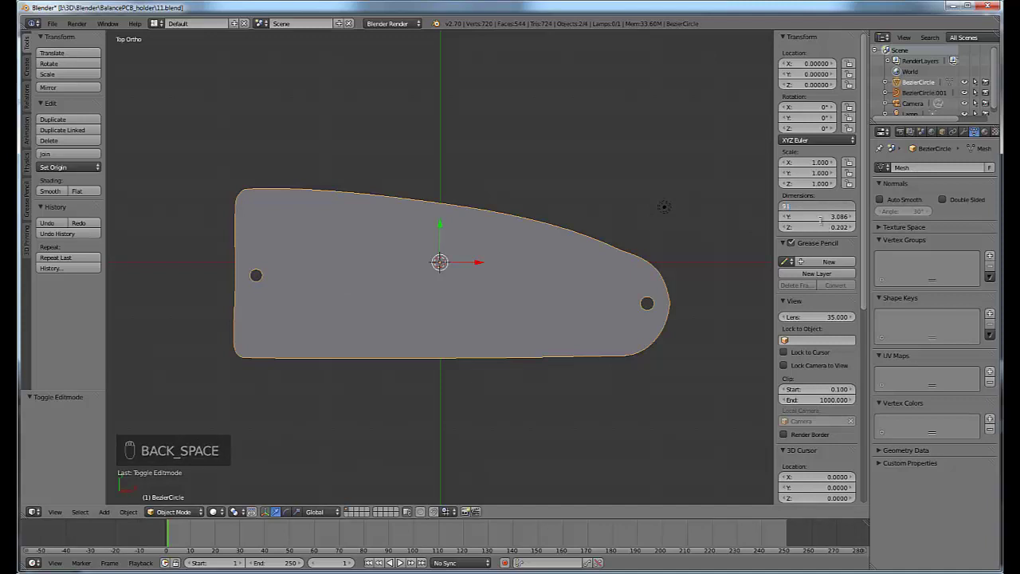
pyautogui.write('91')
pyautogui.press('Return')
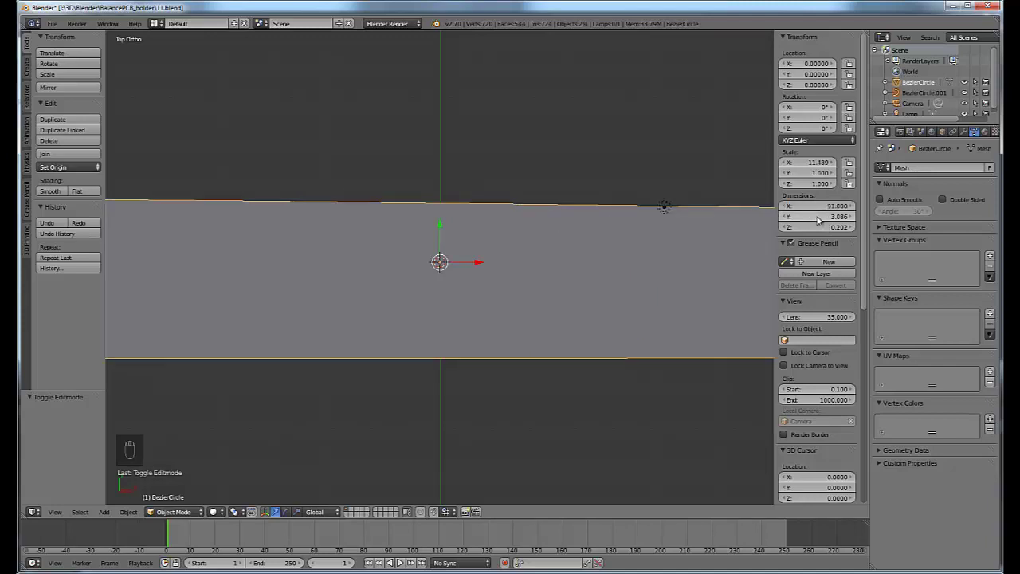
# - Set the housing mesh's Y dimension to 35 and its Z dimension to 2
pyautogui.click(819, 217)
pyautogui.write('3')
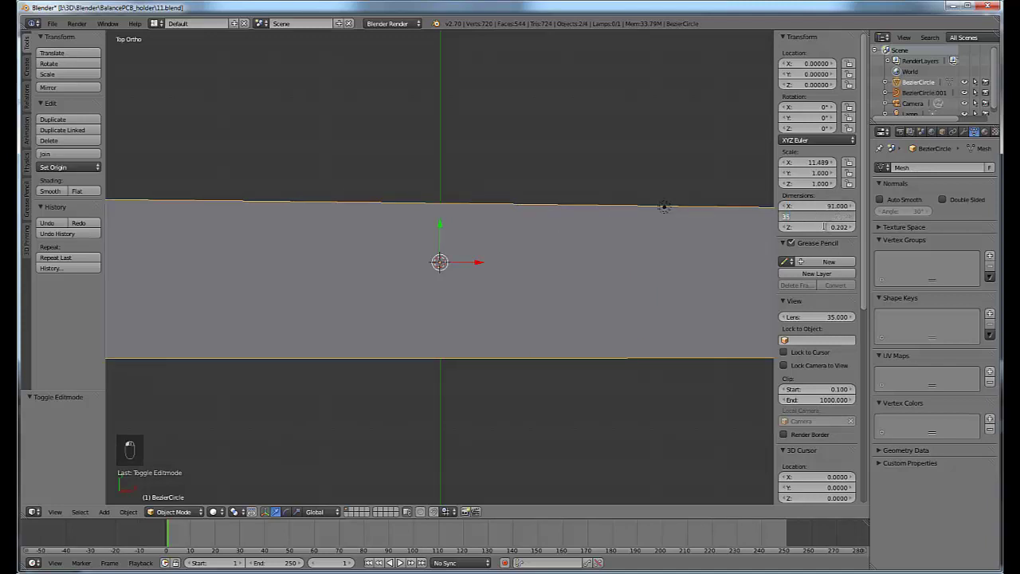
pyautogui.write('5')
pyautogui.press('Return')
pyautogui.click(823, 227)
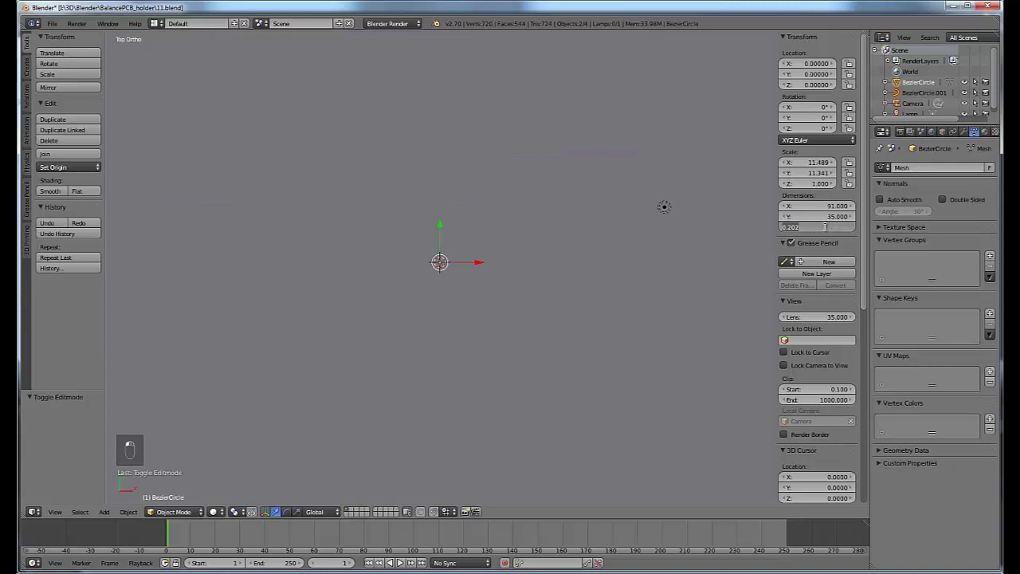
pyautogui.write('1')
pyautogui.press('Return')
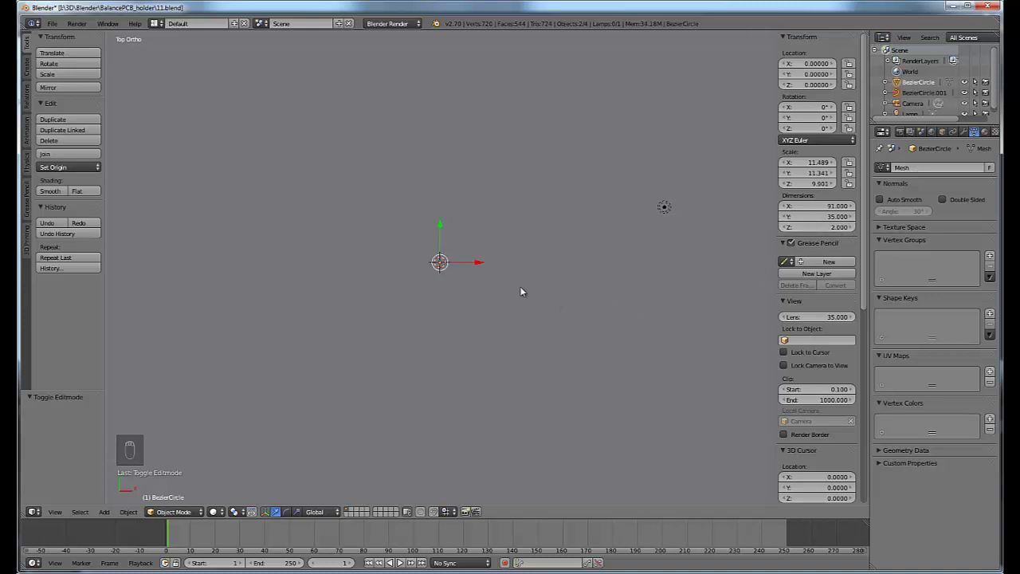
pyautogui.scroll(-10, 522, 285)
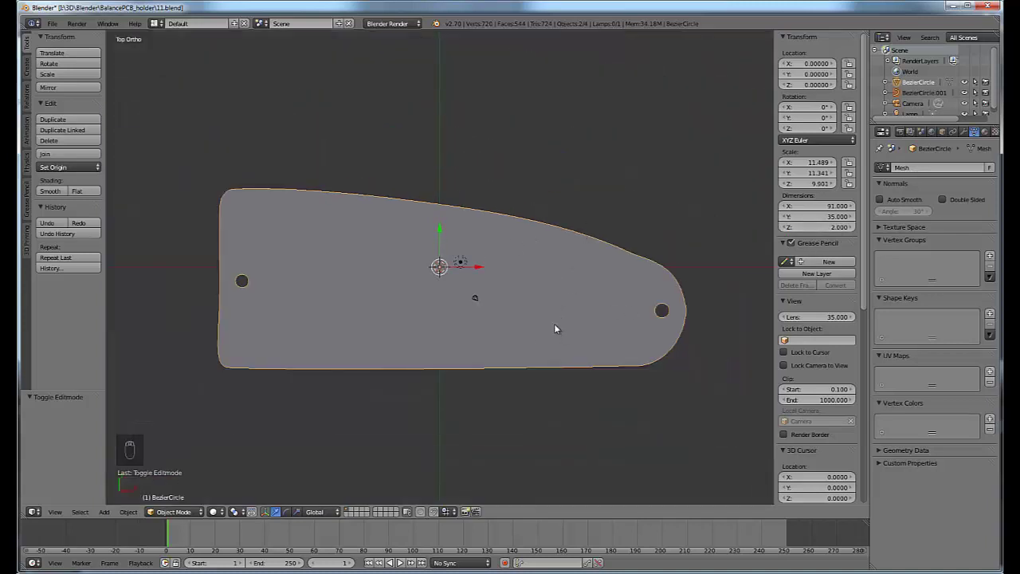
pyautogui.moveTo(490, 339); pyautogui.dragTo(494, 293, button='middle')
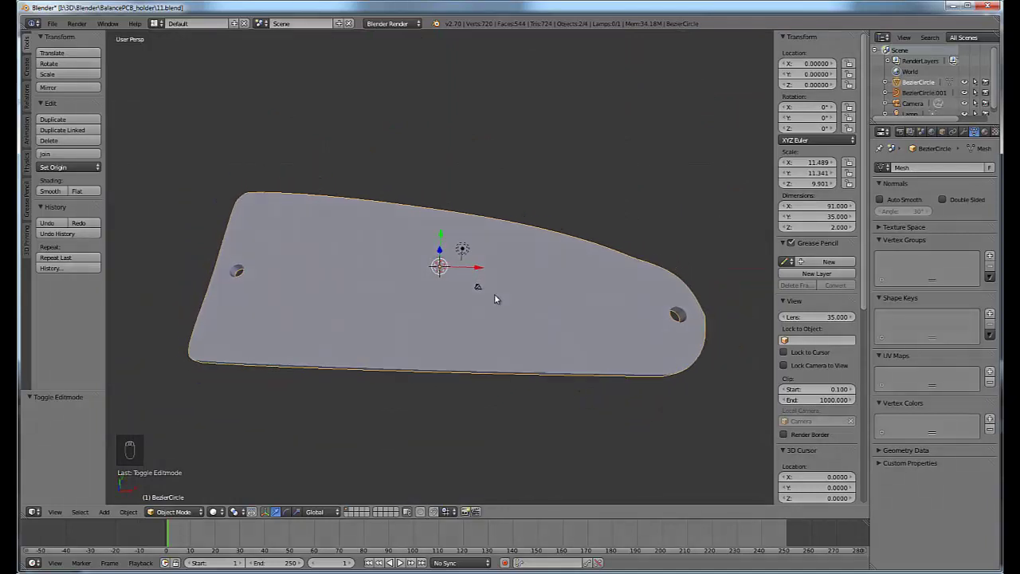
# - Enter Edit Mode on the resized housing plate and select its entire geometry
pyautogui.press('Tab')
pyautogui.press('Tab')
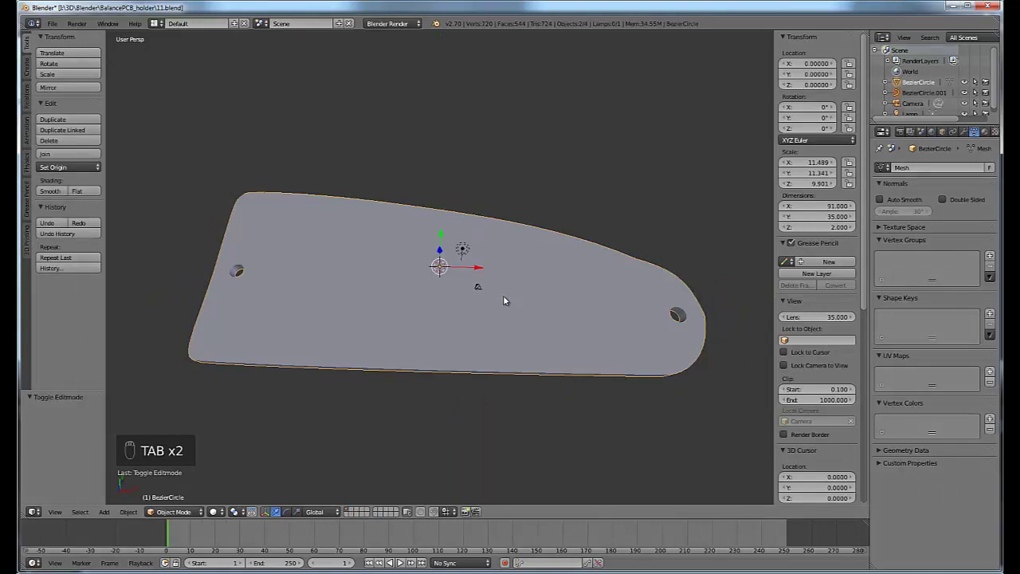
pyautogui.press('KP_7')
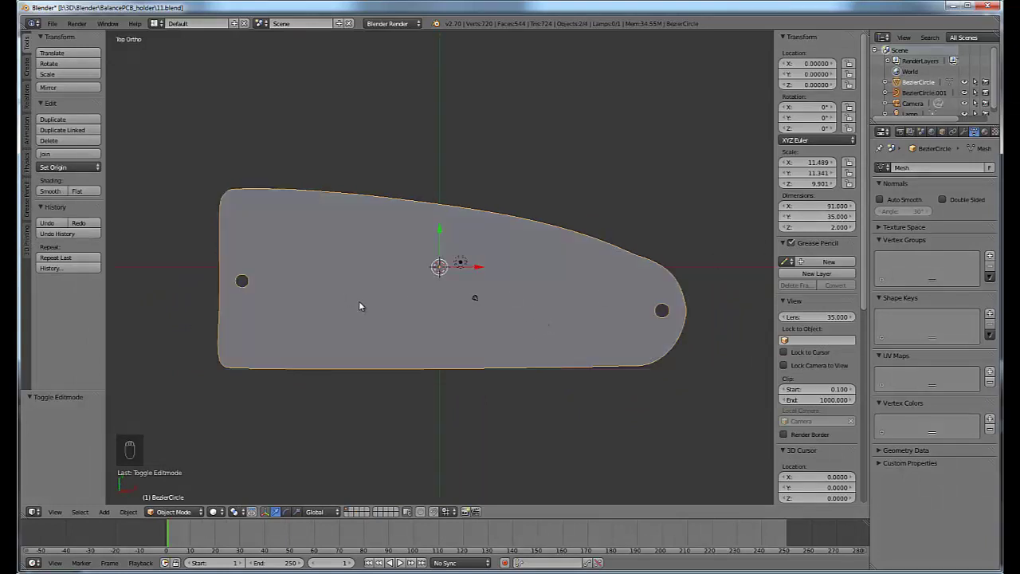
pyautogui.press('Tab')
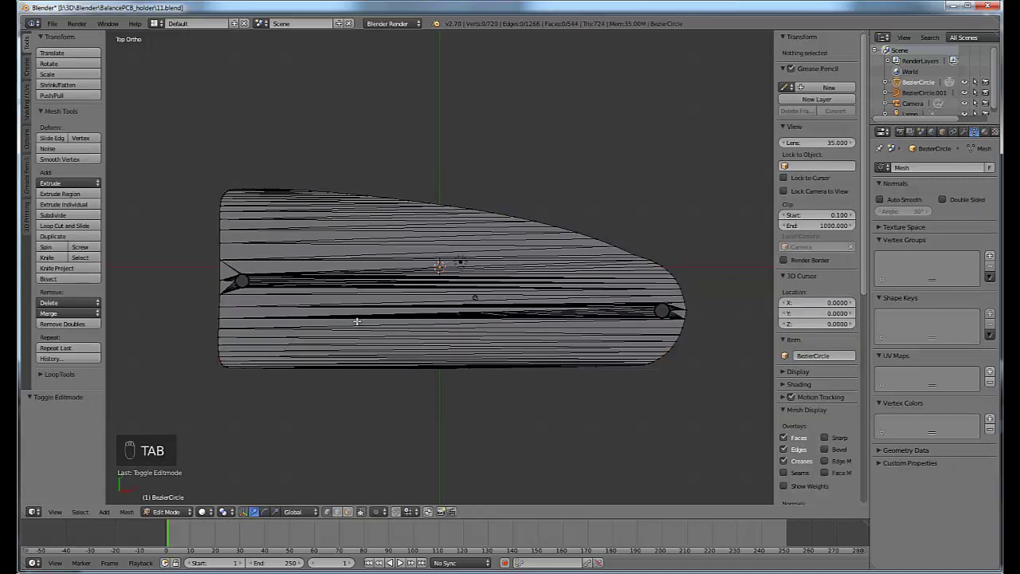
pyautogui.press('a')
pyautogui.press('a')
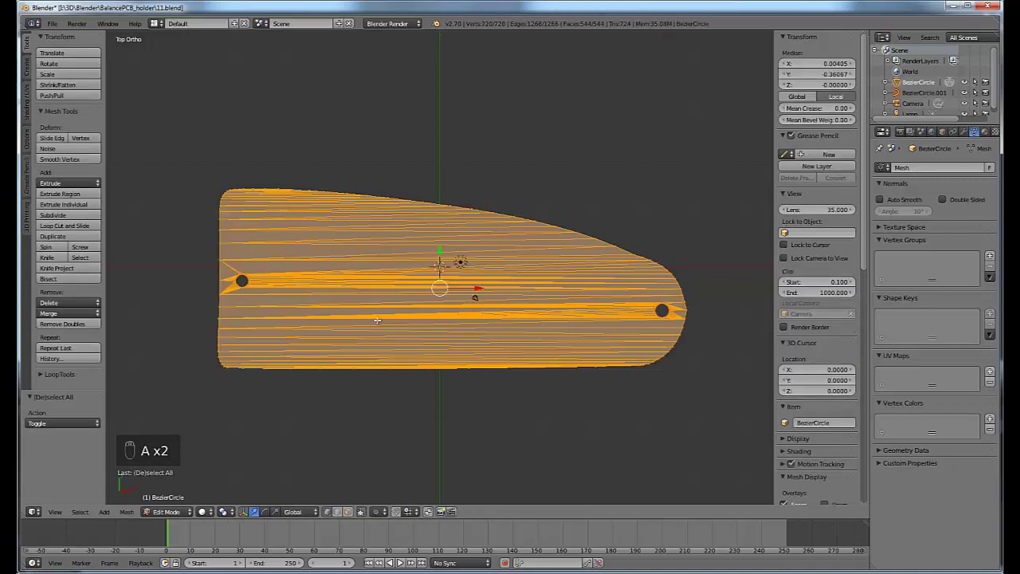
pyautogui.moveTo(442, 347); pyautogui.dragTo(436, 255, button='middle')
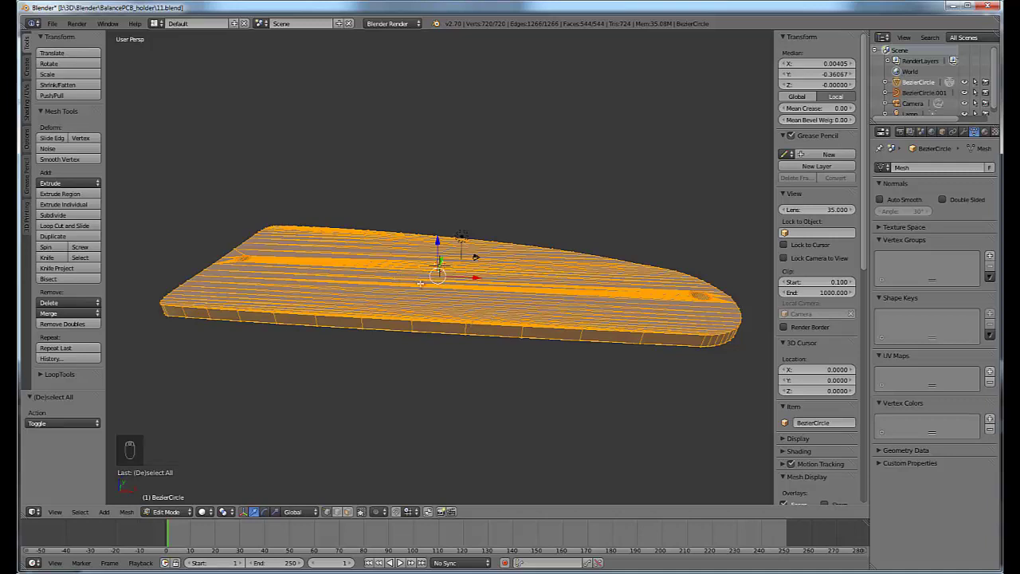
pyautogui.press('KP_7')
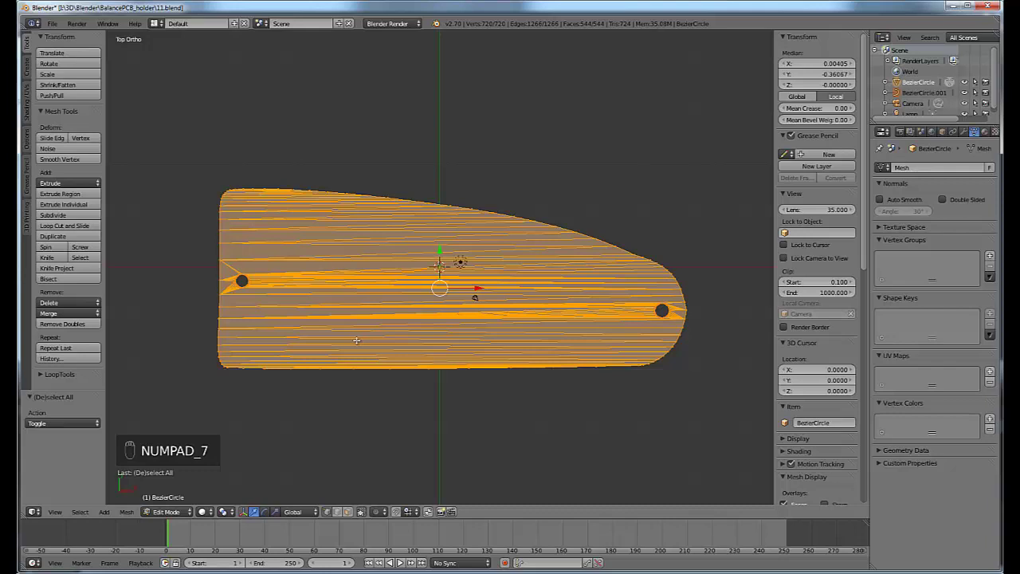
# - Switch the mesh selection mode to faces and triangulate all faces of the housing plate
pyautogui.hotkey('ctrl', 'Tab')
pyautogui.click(302, 299)
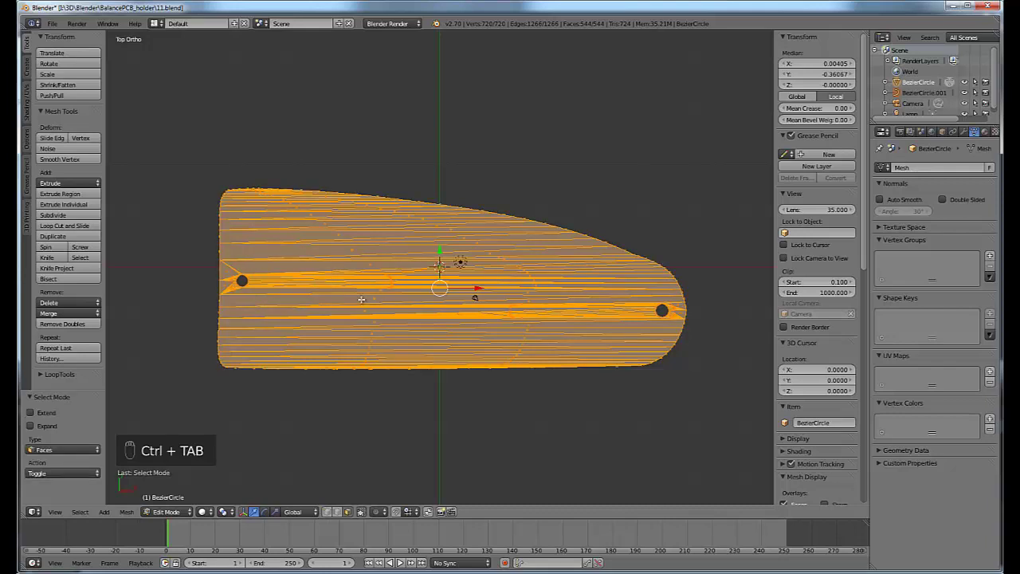
pyautogui.hotkey('ctrl', 't')
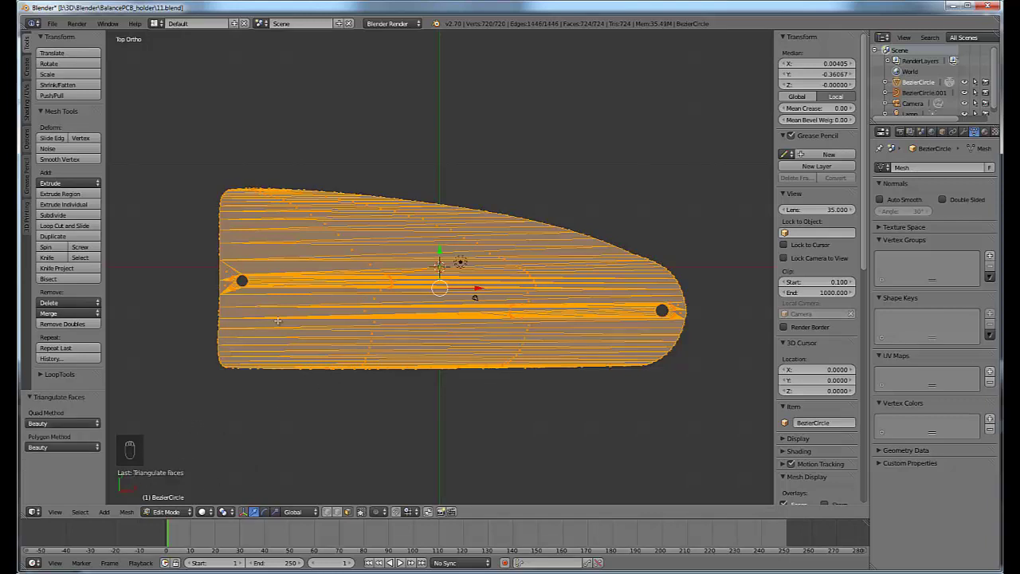
pyautogui.moveTo(492, 326); pyautogui.dragTo(479, 291, button='middle')
pyautogui.press('KP_7')
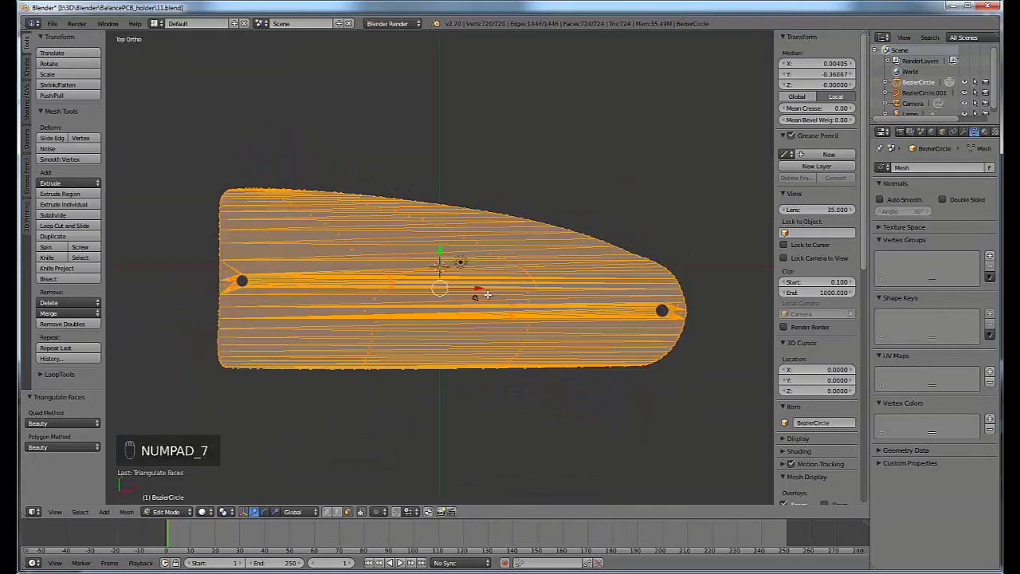
# - Export the housing plate as an STL to the Desktop, overwriting the existing CacheBalance.stl
pyautogui.click(52, 23)
pyautogui.moveTo(98, 217)
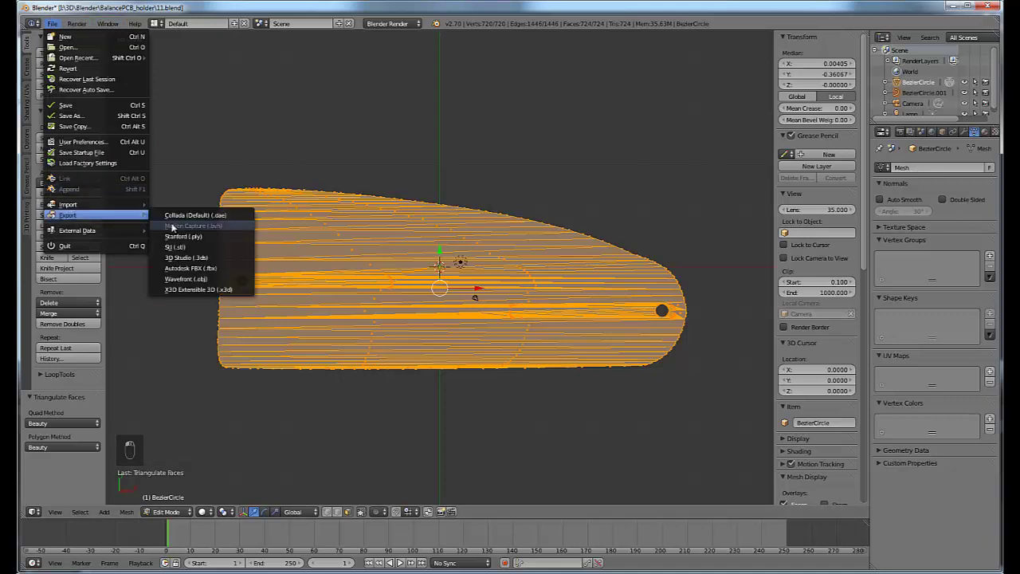
pyautogui.click(177, 249)
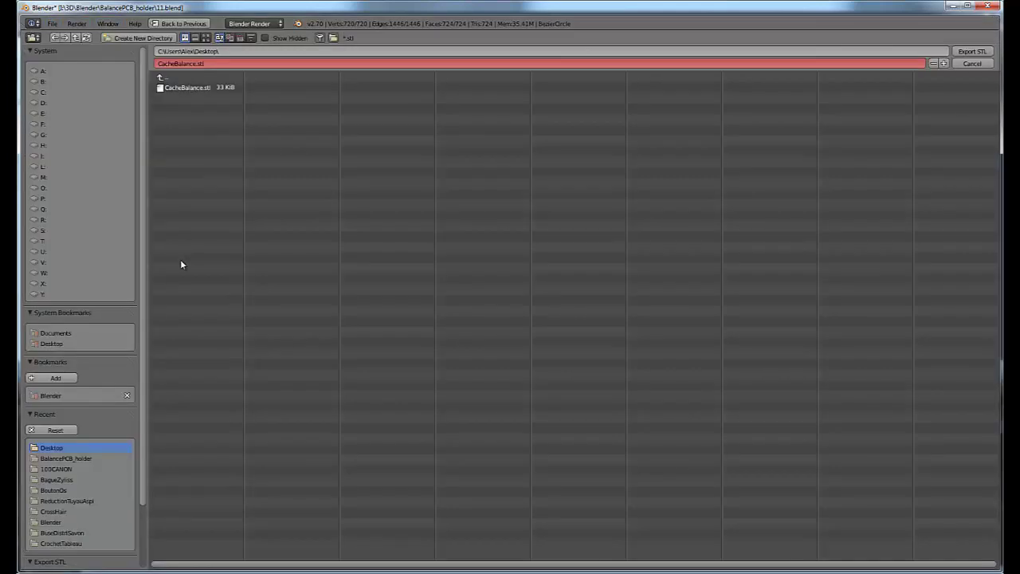
pyautogui.doubleClick(184, 87)
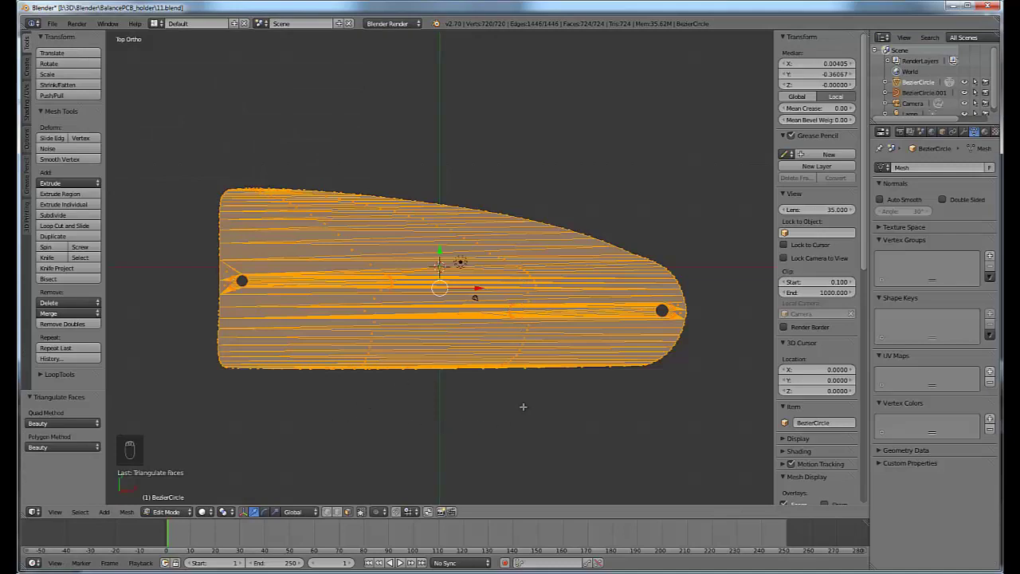
pyautogui.moveTo(493, 373); pyautogui.dragTo(487, 320, button='middle')
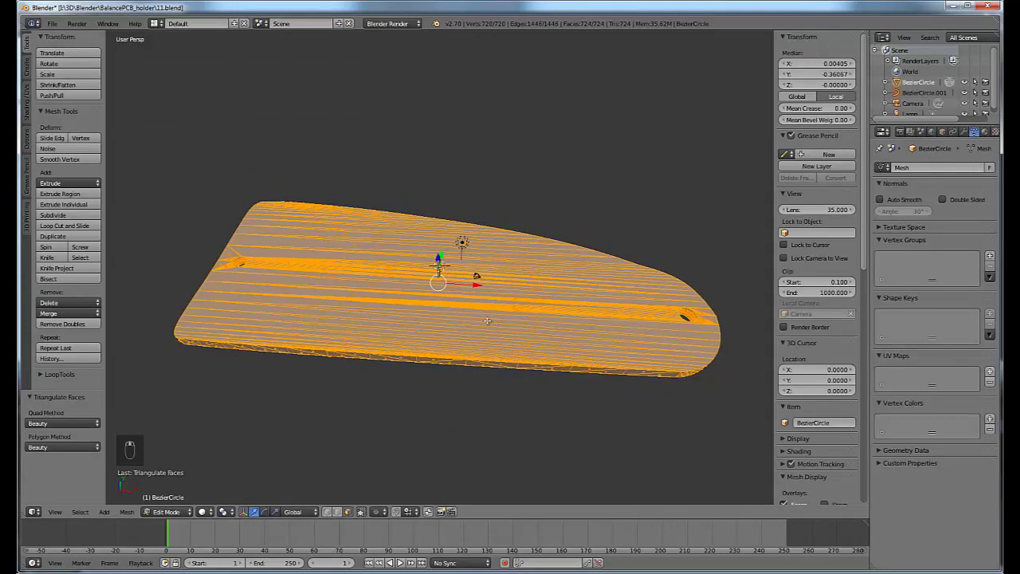